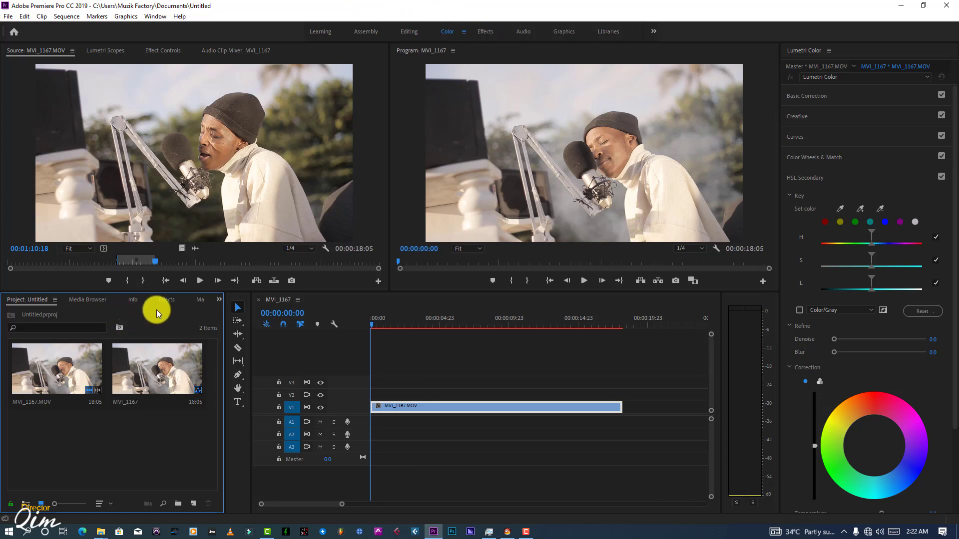
- Check the Effects and Effect Controls panels, then return to the Project bin with MVI_1167.MOV and its sequence
click(164, 299)
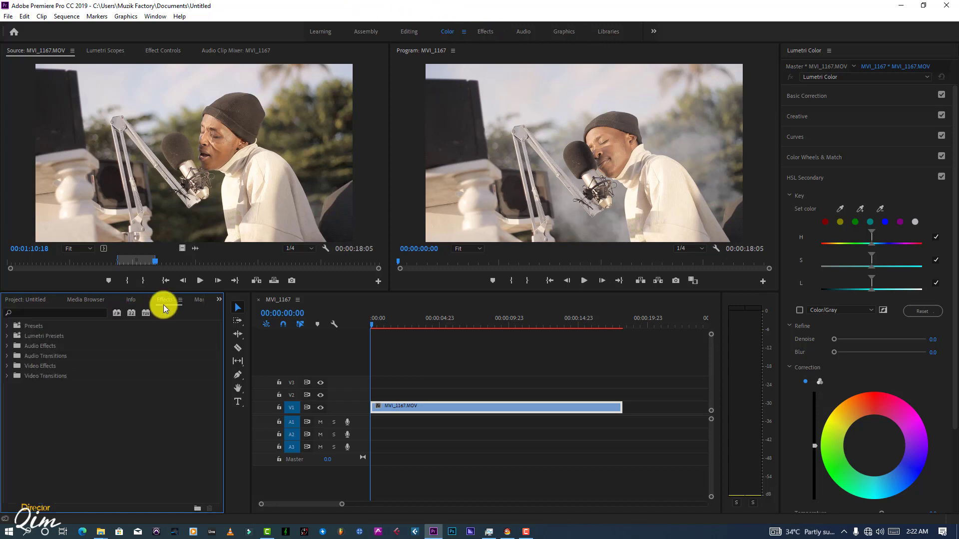
click(149, 50)
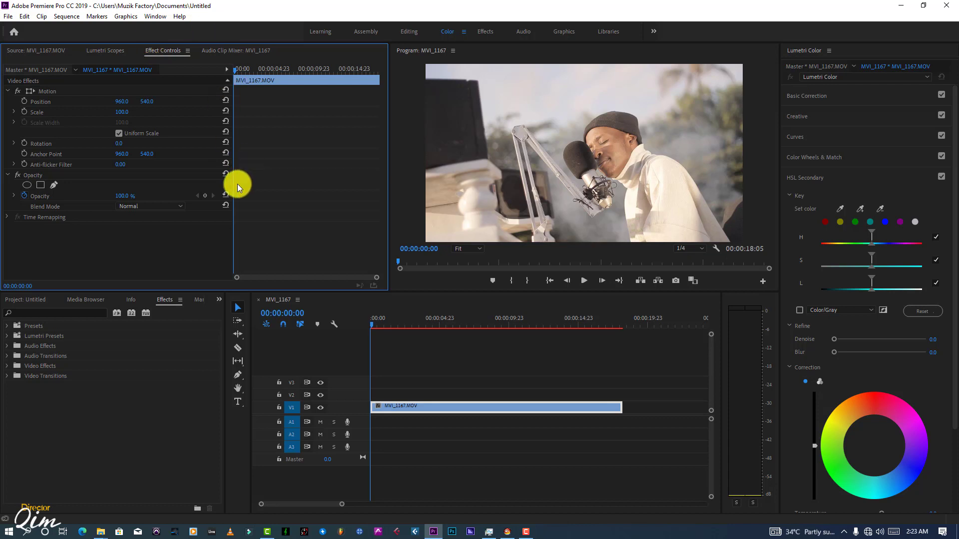
click(220, 303)
click(227, 308)
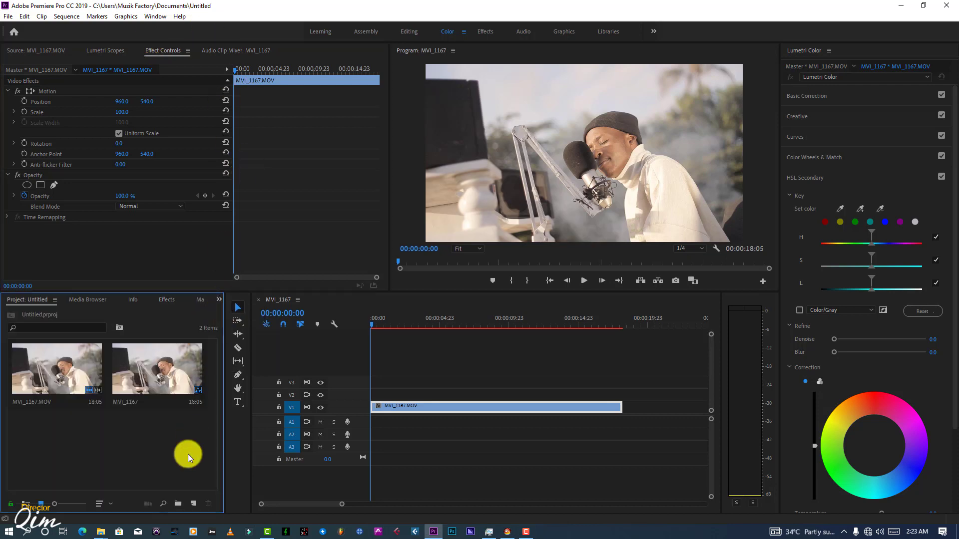
- Create a 1920×1080 adjustment layer and drag it onto V2 above MVI_1167.MOV
click(194, 503)
click(228, 419)
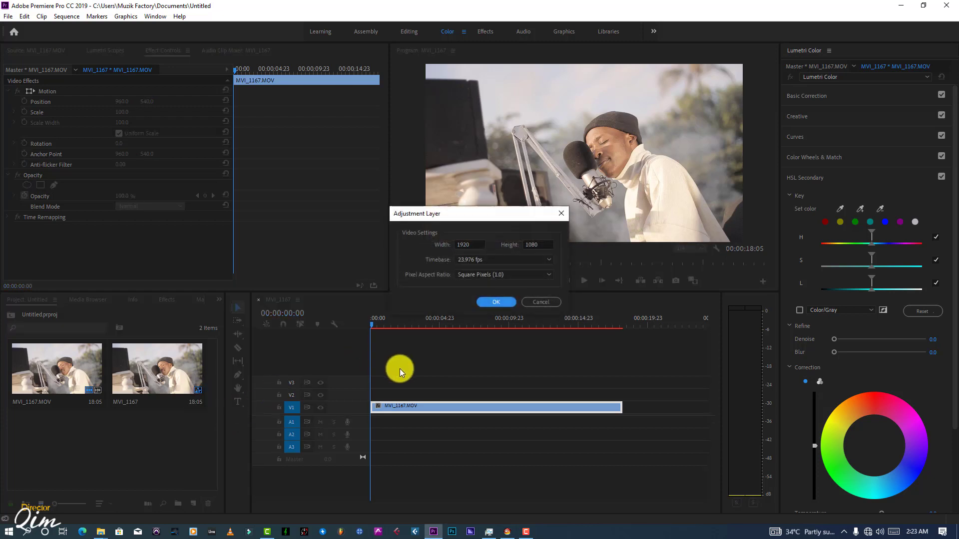
click(490, 302)
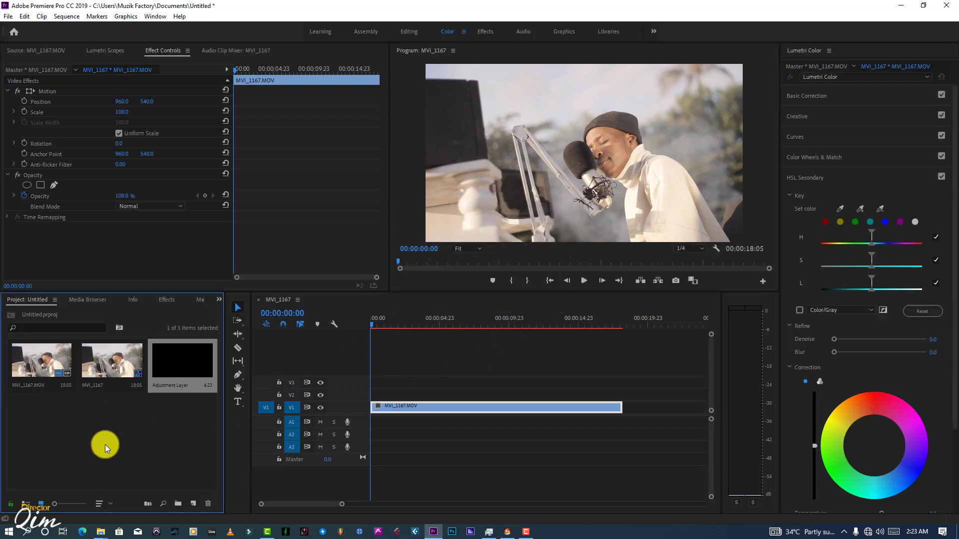
drag(176, 386, 370, 400)
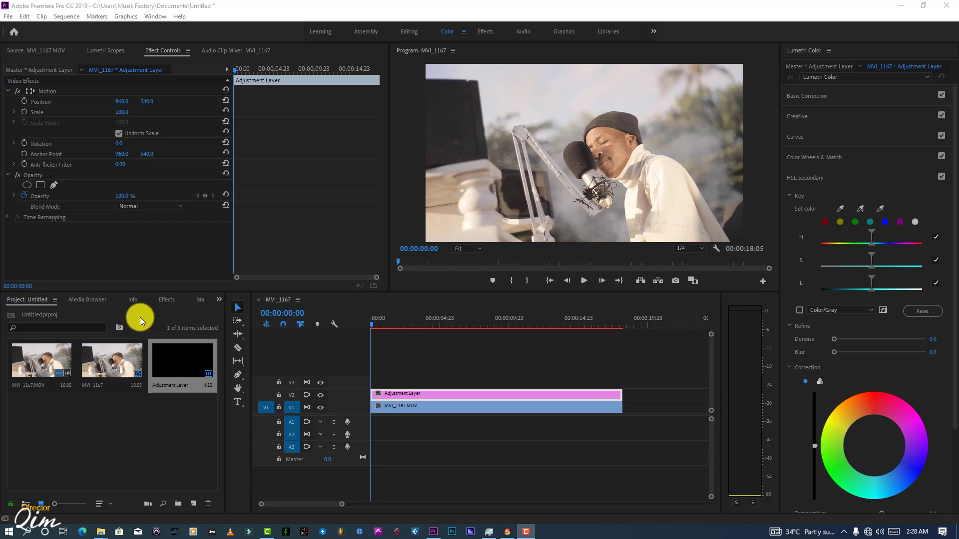
click(166, 300)
- Apply FilmConvert Pro 2.1 from Video Effects > Film Emulation to the adjustment layer and expand Camera Settings
click(9, 366)
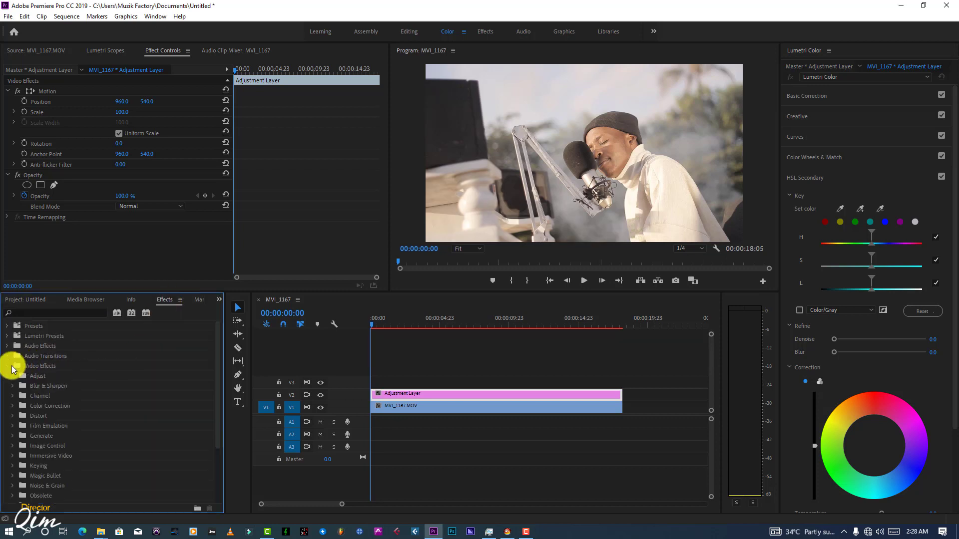
scroll(56, 422, down, 2)
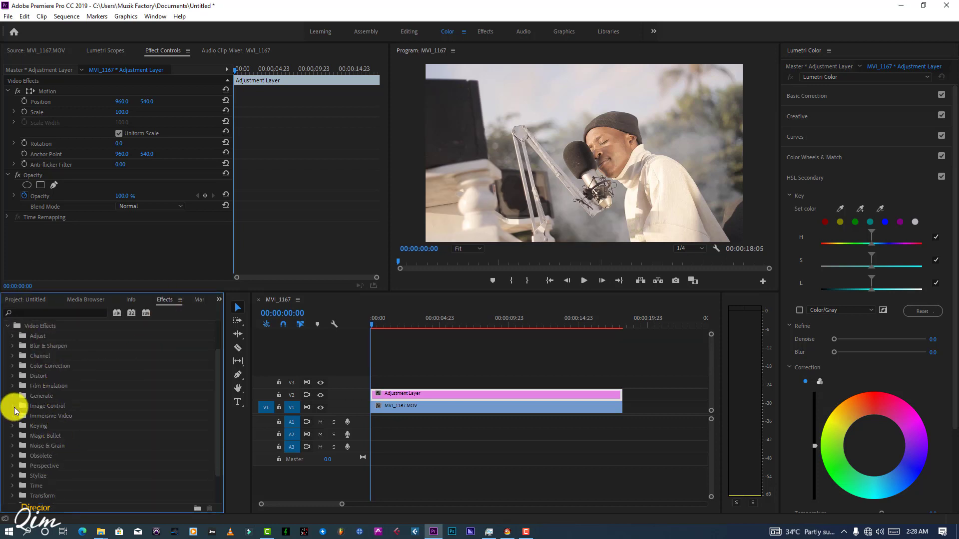
click(13, 386)
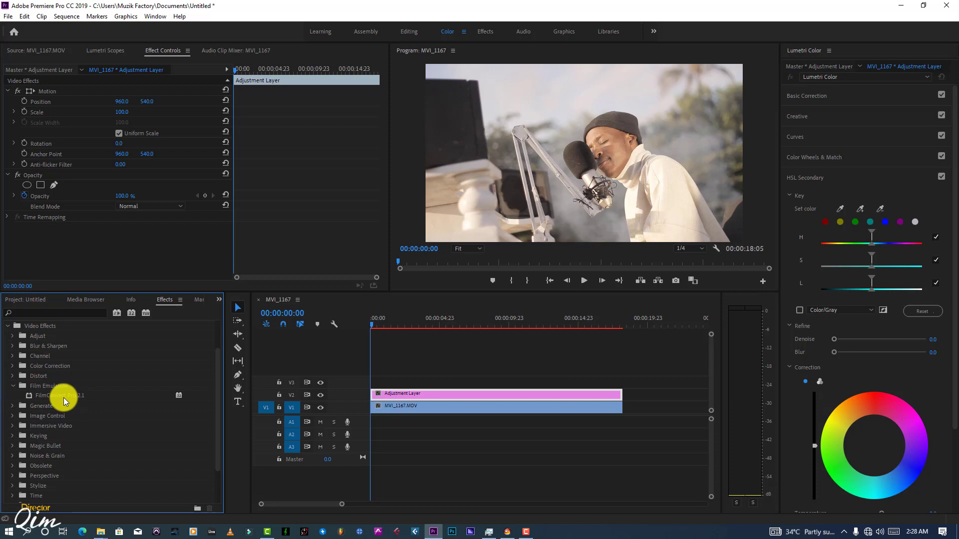
double_click(64, 398)
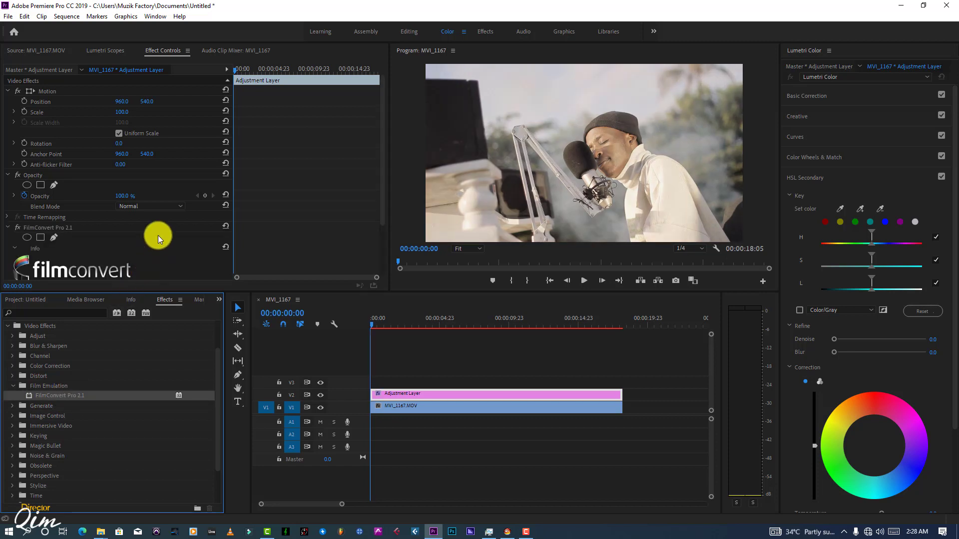
drag(382, 193, 382, 265)
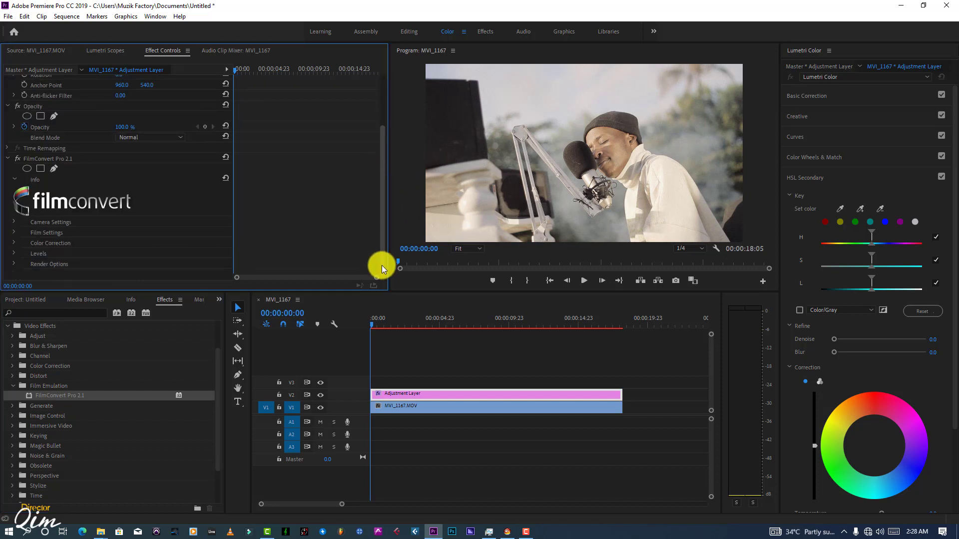
drag(383, 229, 382, 217)
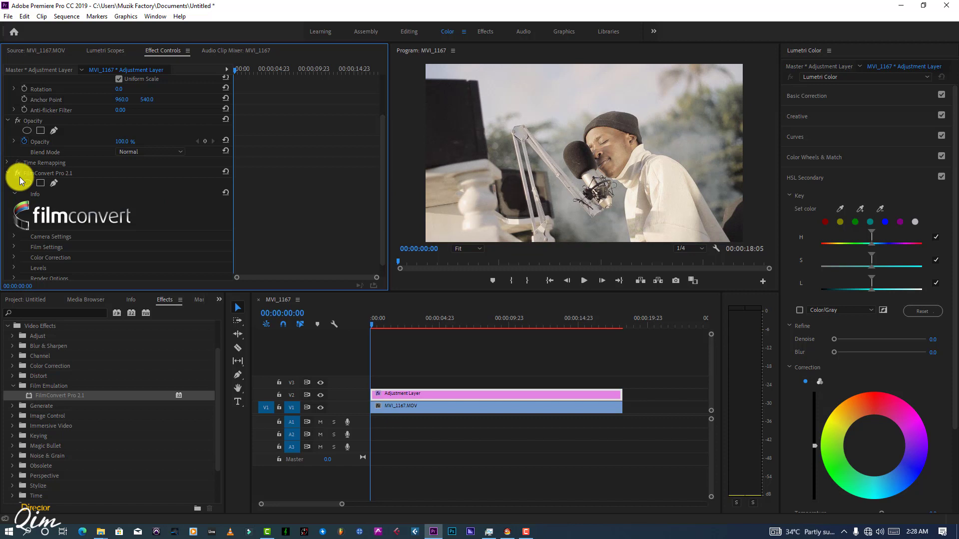
click(14, 237)
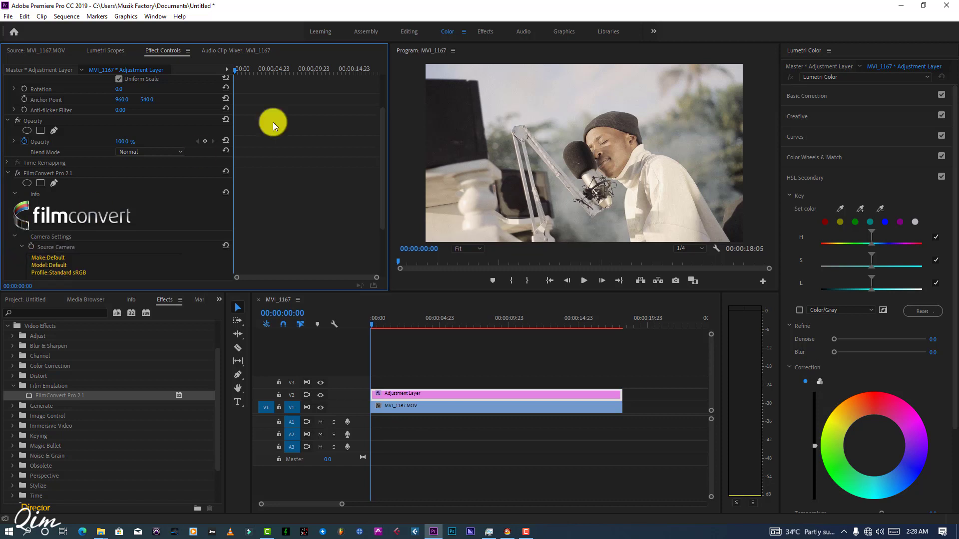
scroll(98, 227, down, 3)
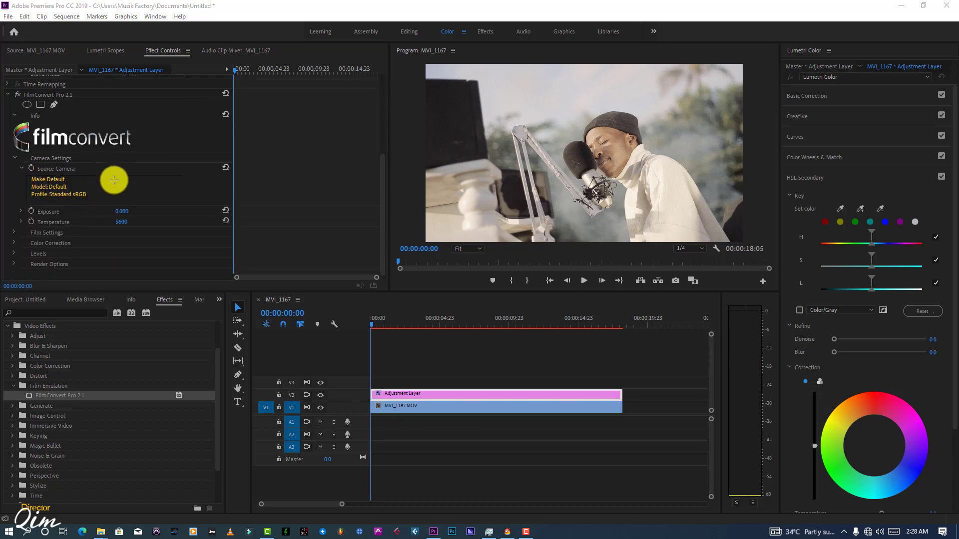
- In Camera Chooser, choose make Panasonic, model GH2 and profile Smooth, and apply it
click(50, 188)
click(58, 169)
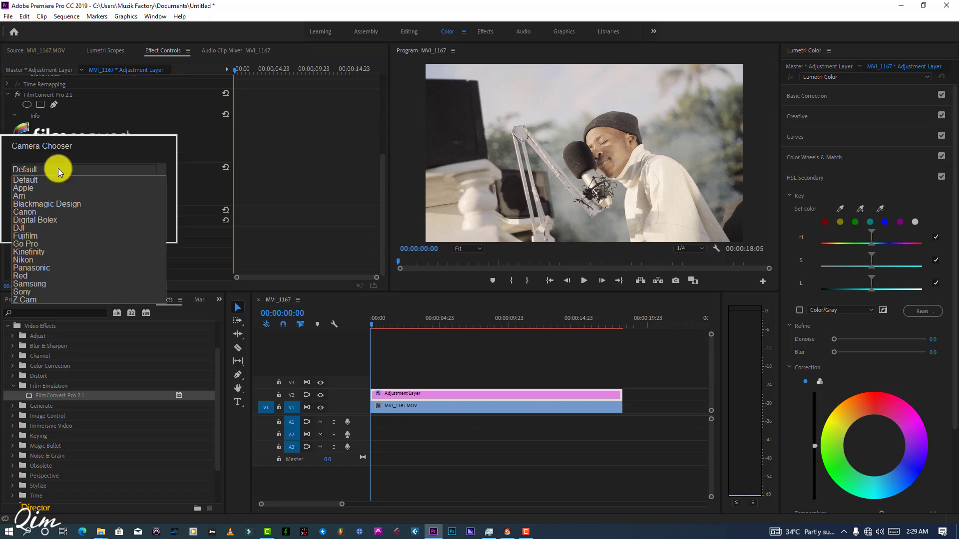
click(58, 169)
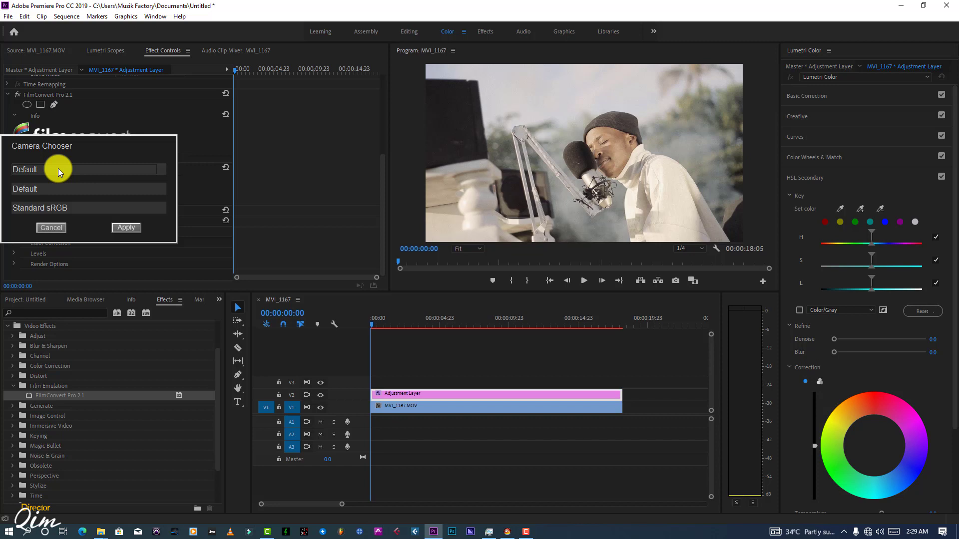
click(58, 169)
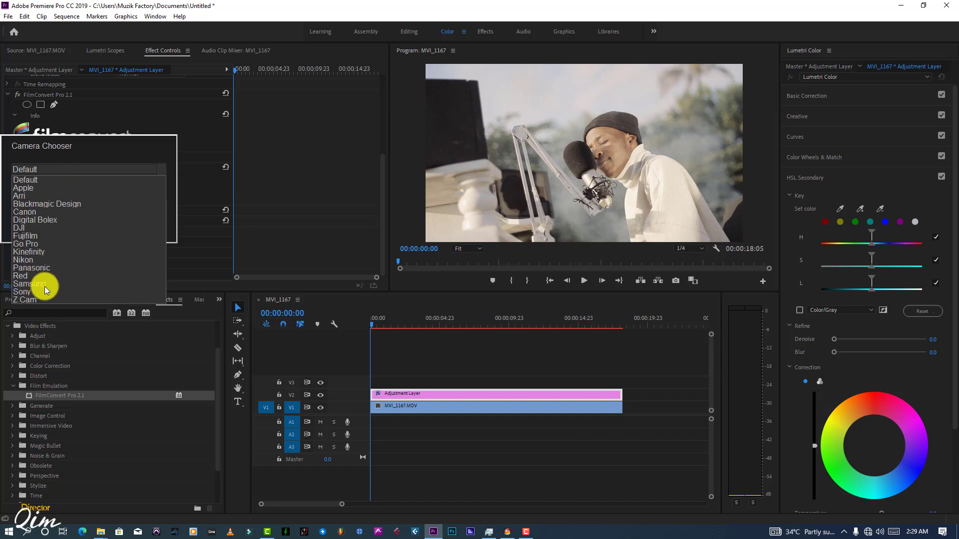
click(38, 267)
click(43, 189)
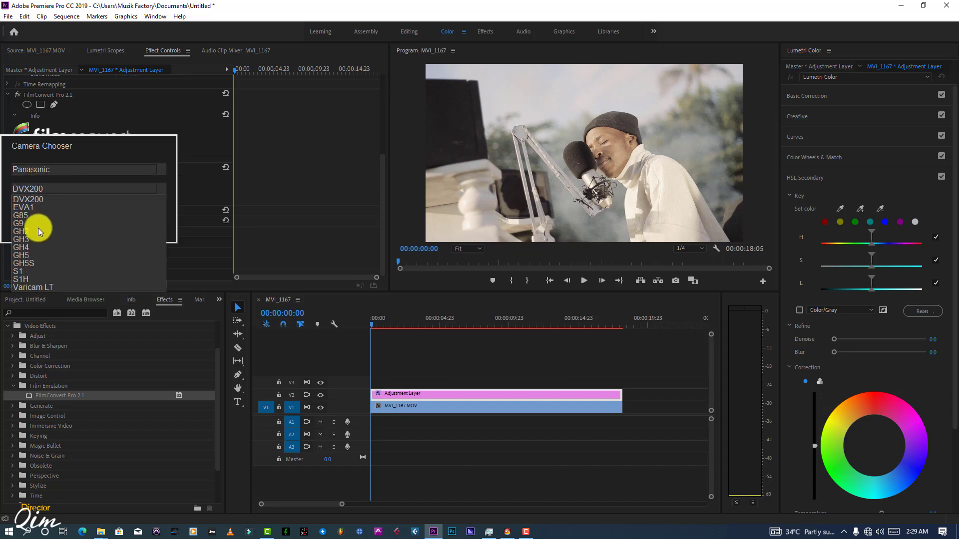
click(38, 227)
click(35, 212)
click(34, 232)
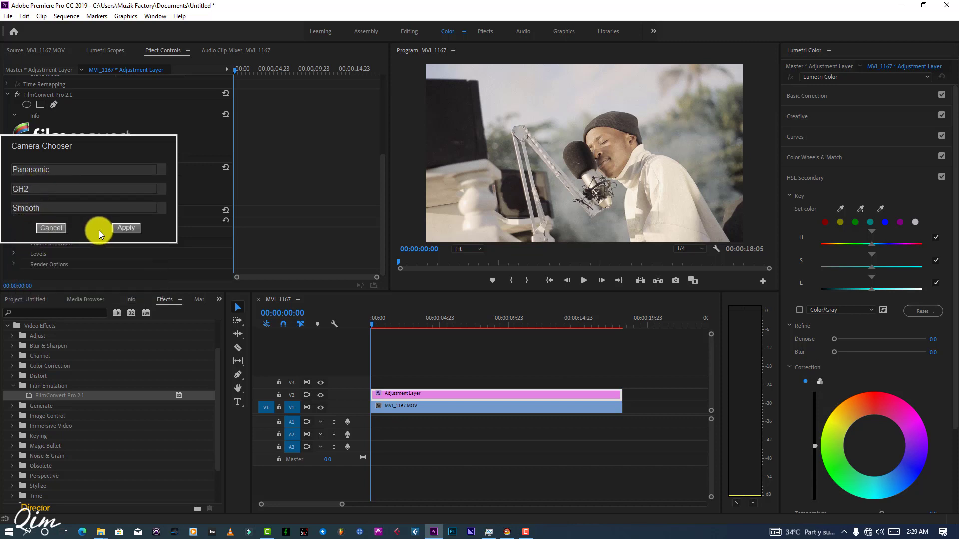
click(122, 228)
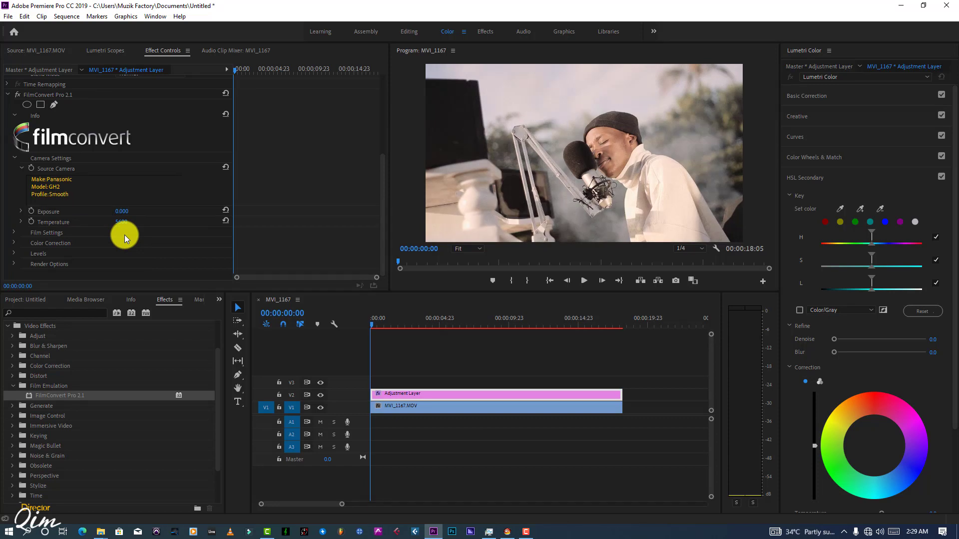
click(17, 94)
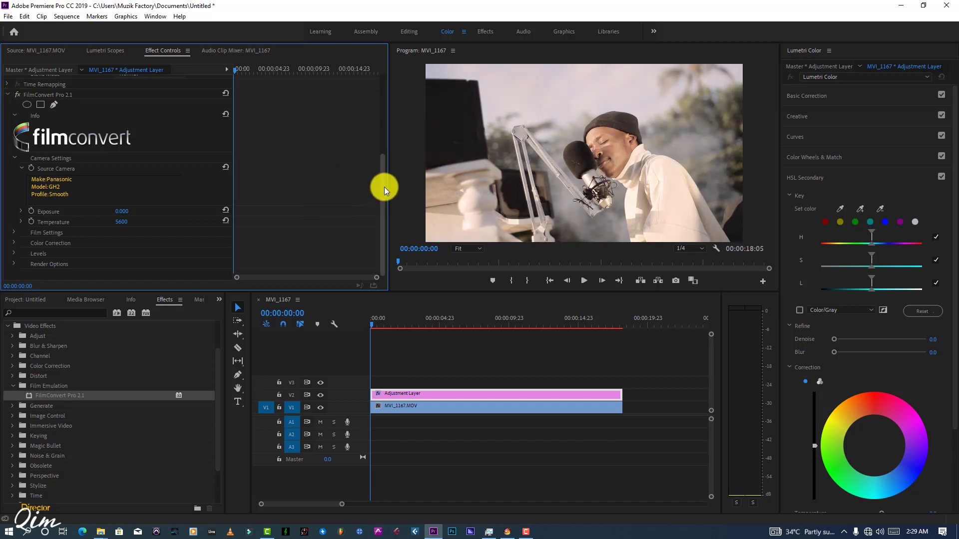
scroll(385, 187, up, 5)
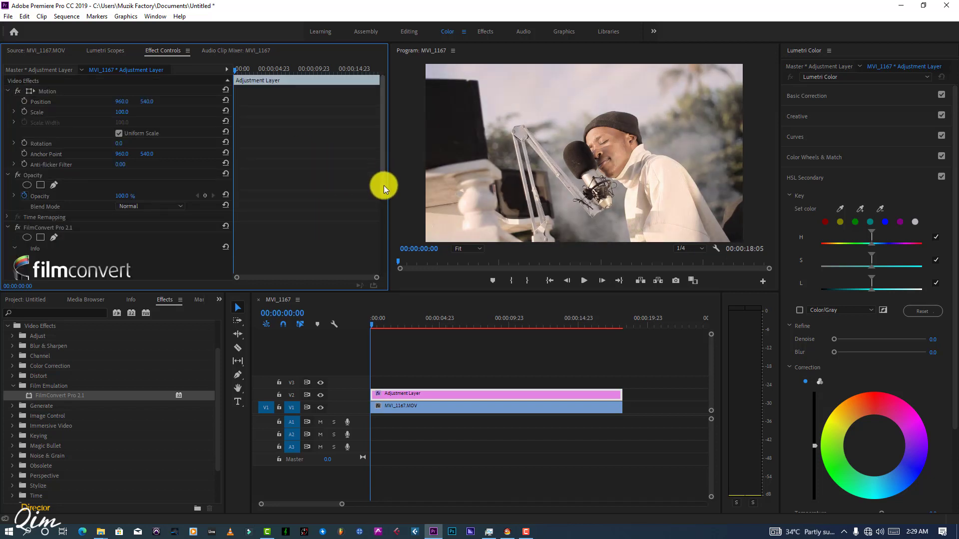
- Try Fujifilm XT2 and then Red Dragon as source camera, dismissing the profile download prompt
scroll(383, 184, down, 5)
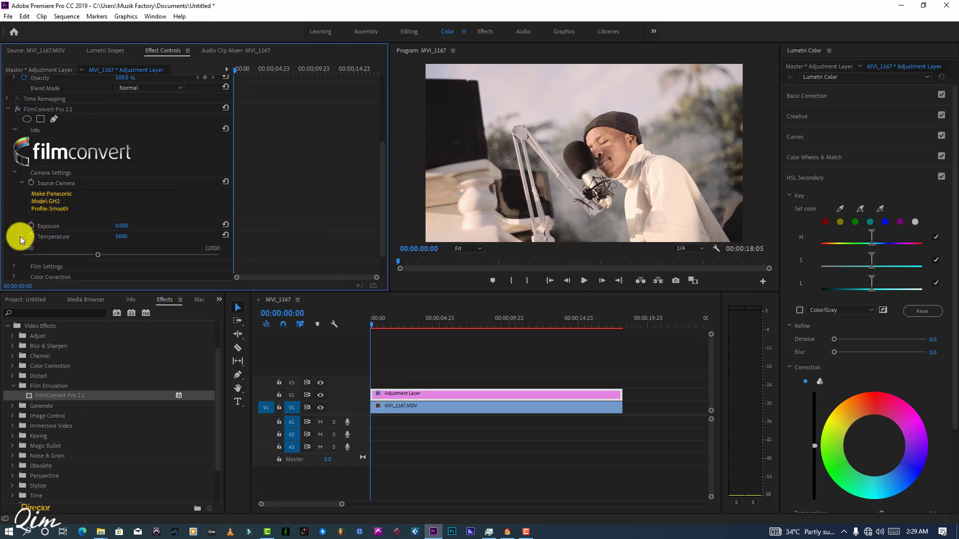
click(88, 200)
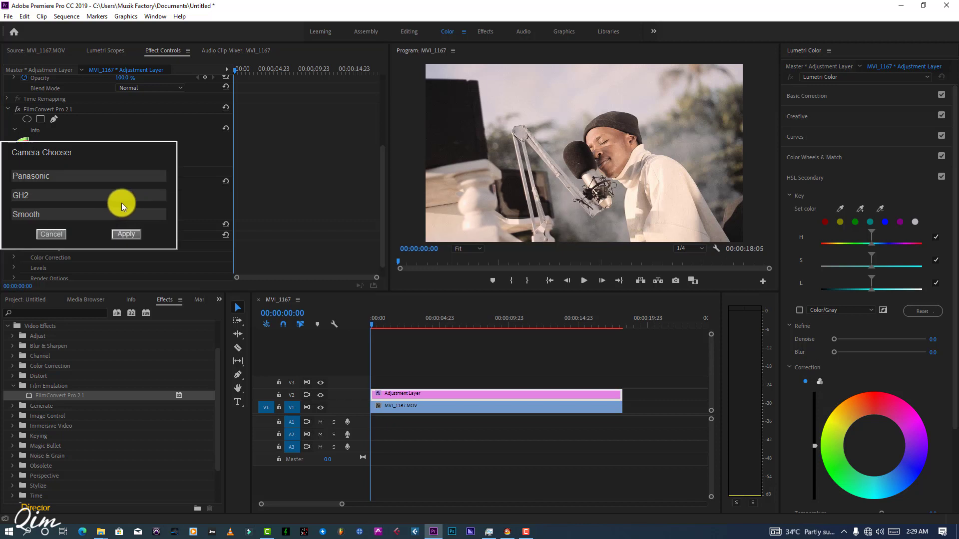
click(59, 232)
click(47, 201)
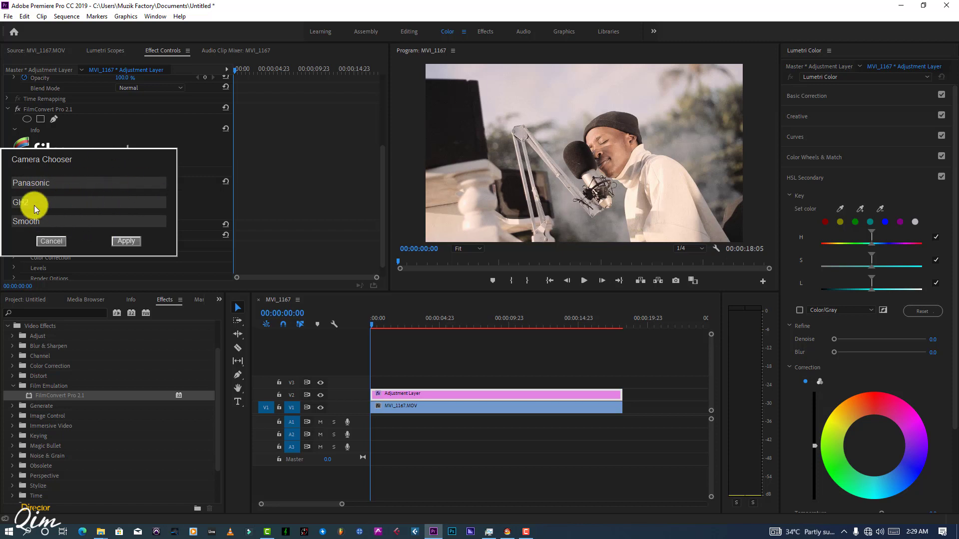
click(33, 185)
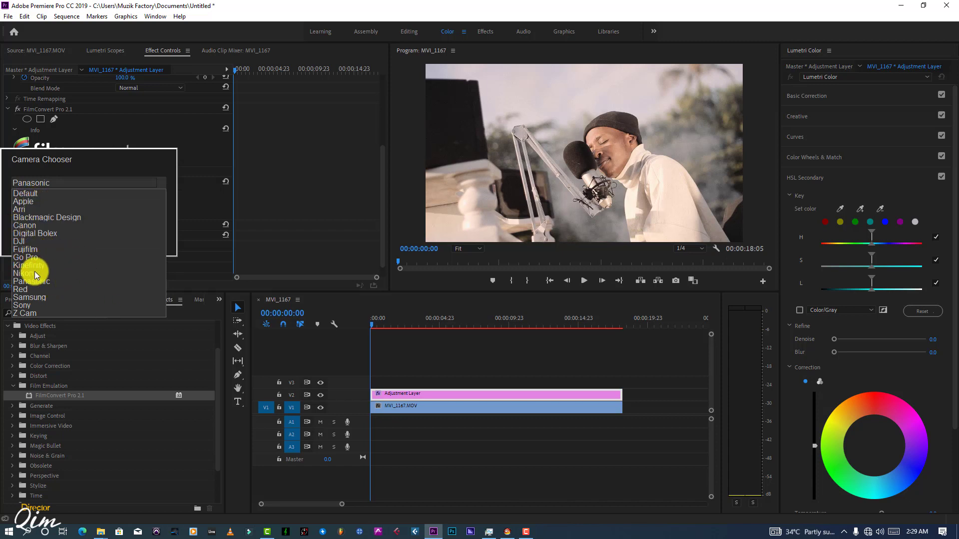
click(33, 248)
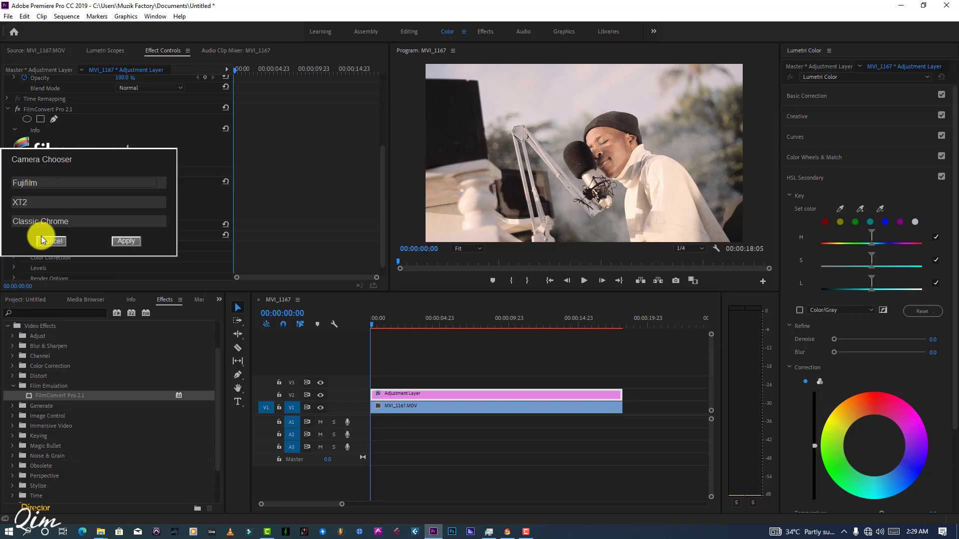
click(50, 205)
click(47, 203)
click(42, 182)
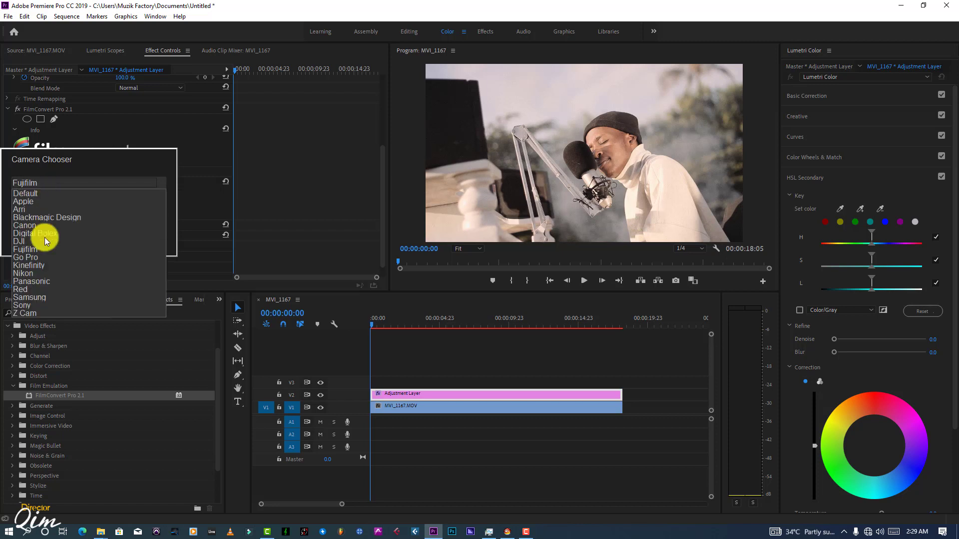
click(26, 289)
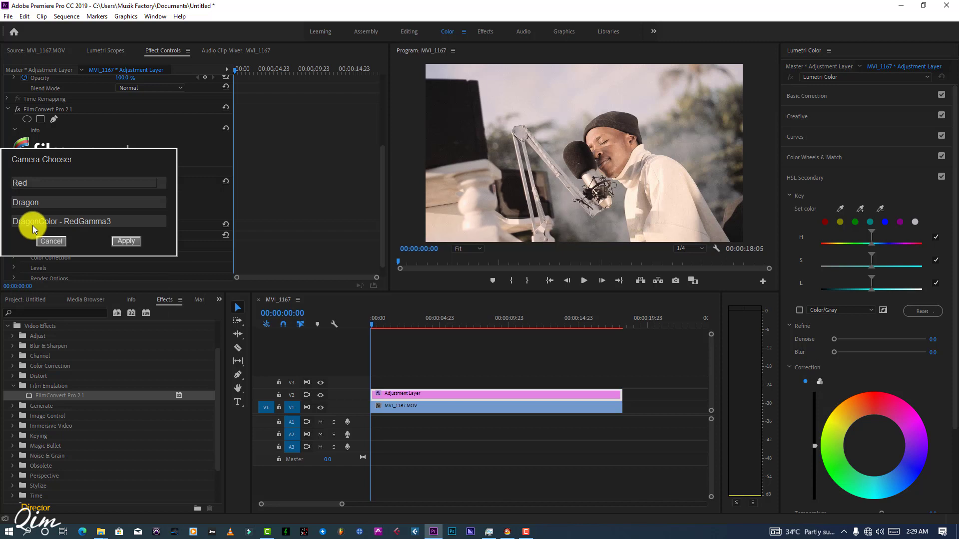
click(126, 243)
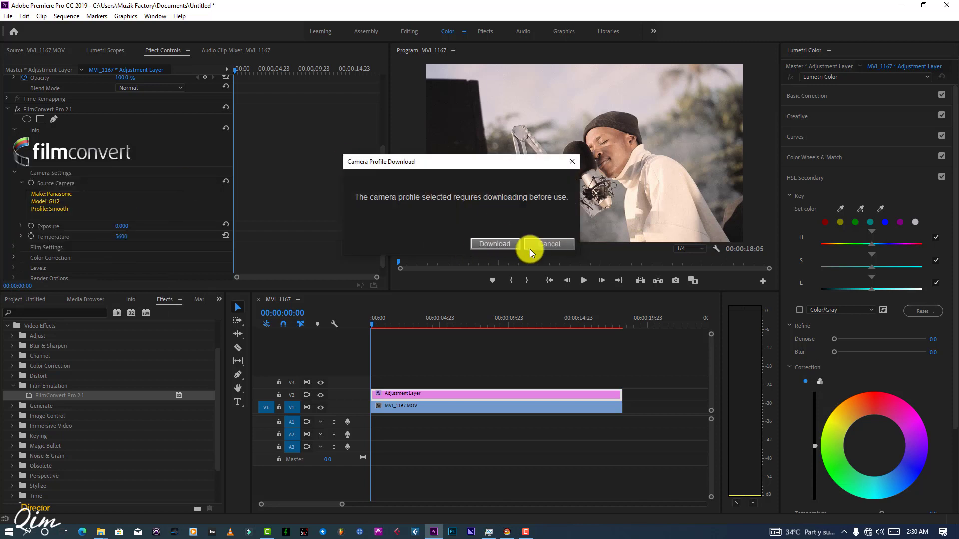
click(486, 243)
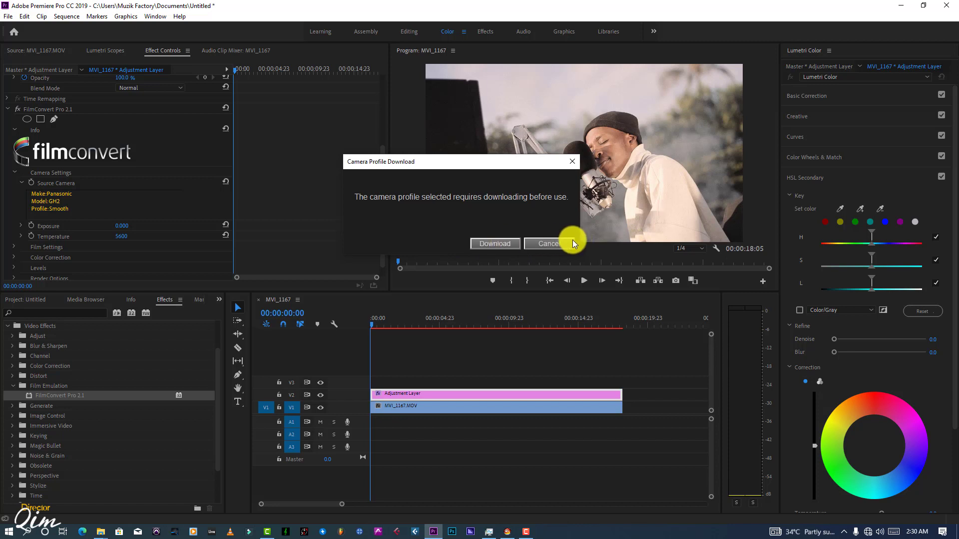
- Set the source camera to Panasonic GH2 Smooth and switch the FilmConvert effect on
click(69, 195)
click(48, 173)
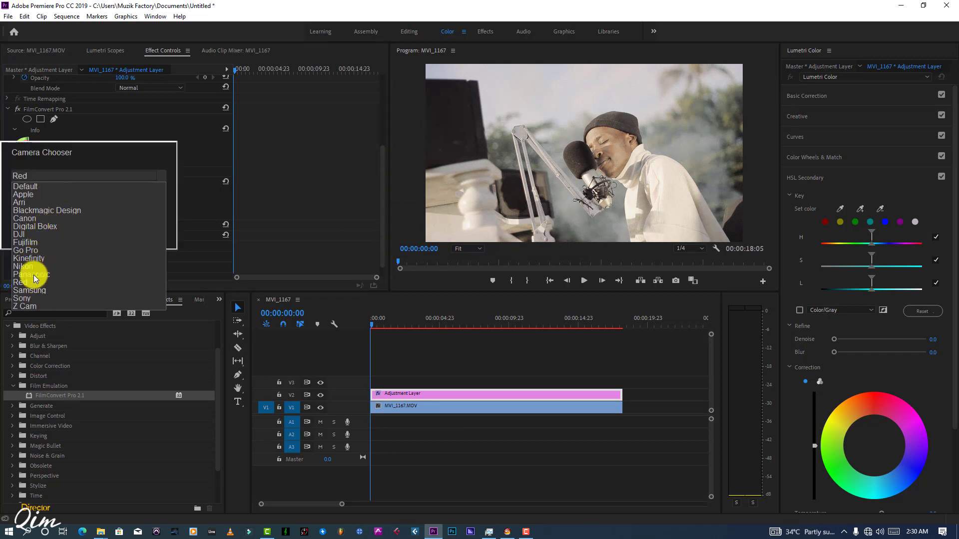
click(33, 275)
click(44, 214)
click(34, 238)
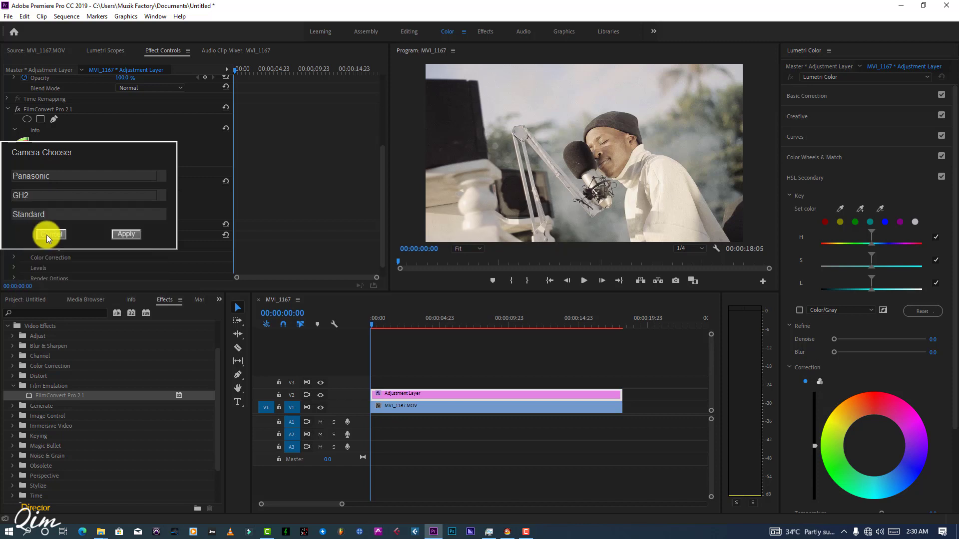
click(55, 216)
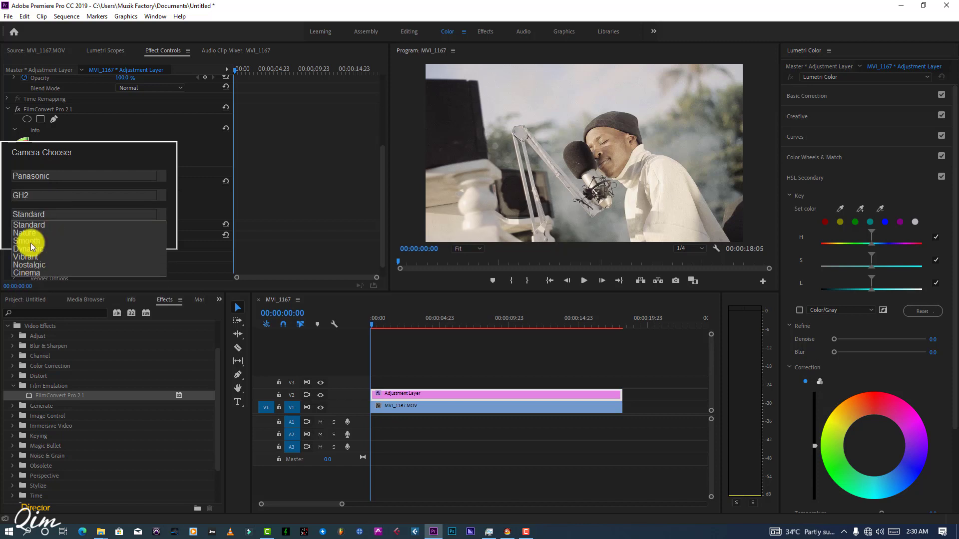
click(31, 242)
click(111, 234)
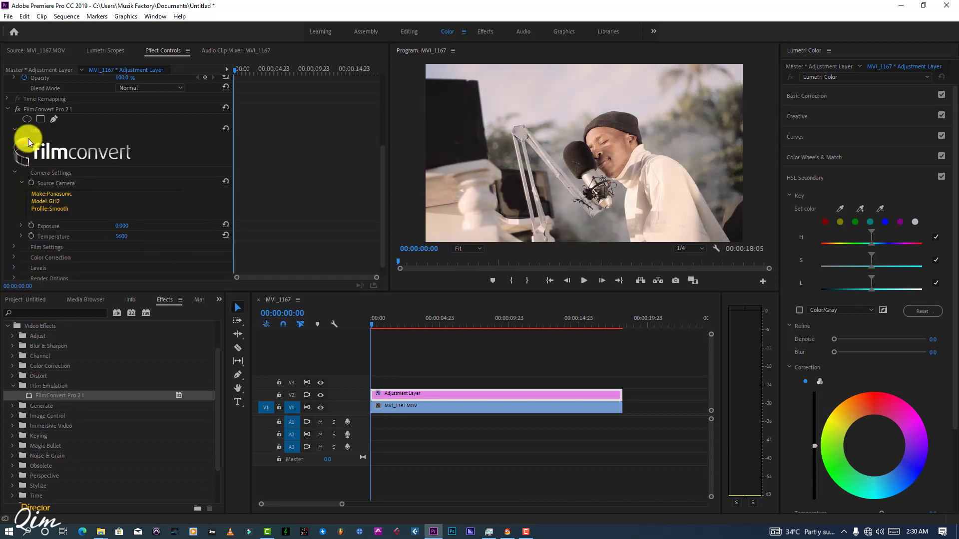
click(17, 109)
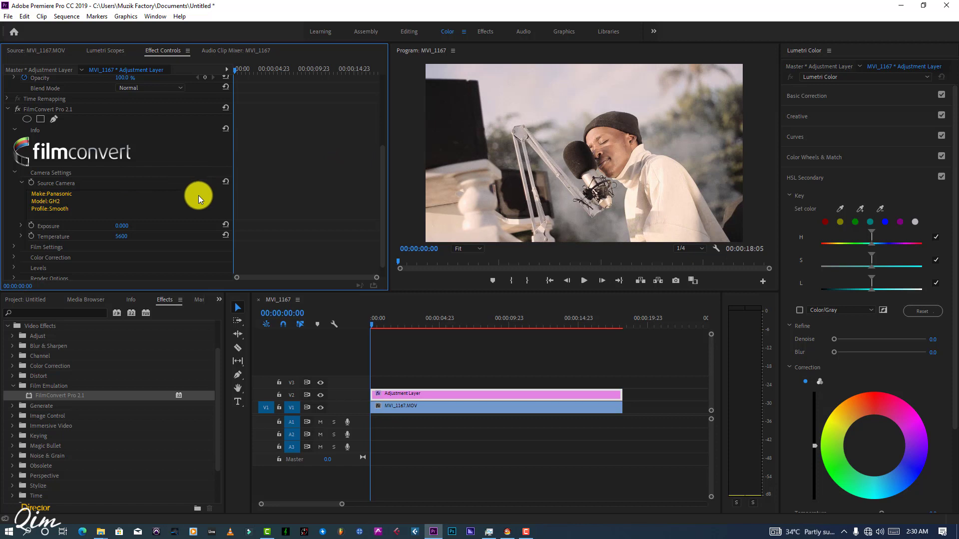
scroll(105, 247, down, 1)
- Expand Film Settings, convert to KD 5207 stock, and drag Grain down to 0 %
click(14, 232)
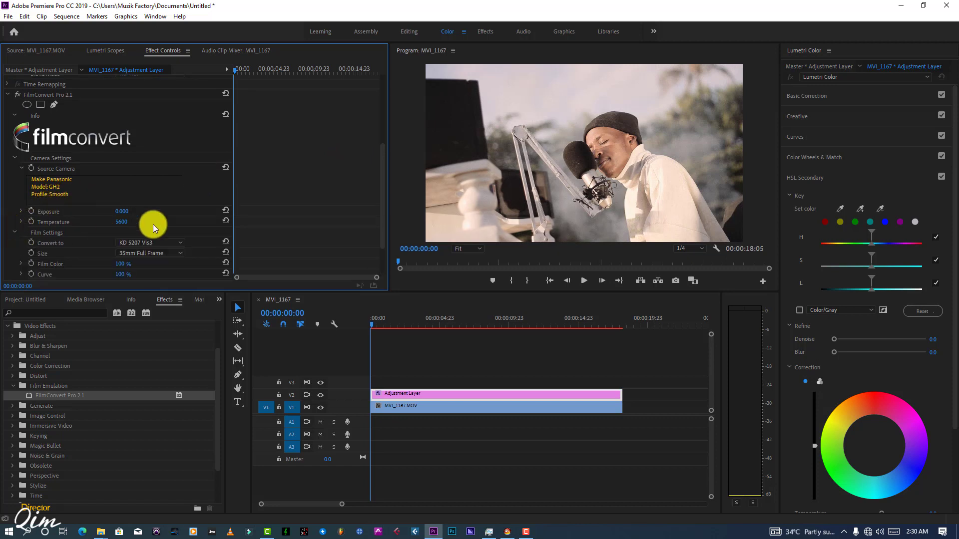
click(145, 239)
click(140, 247)
scroll(382, 179, down, 3)
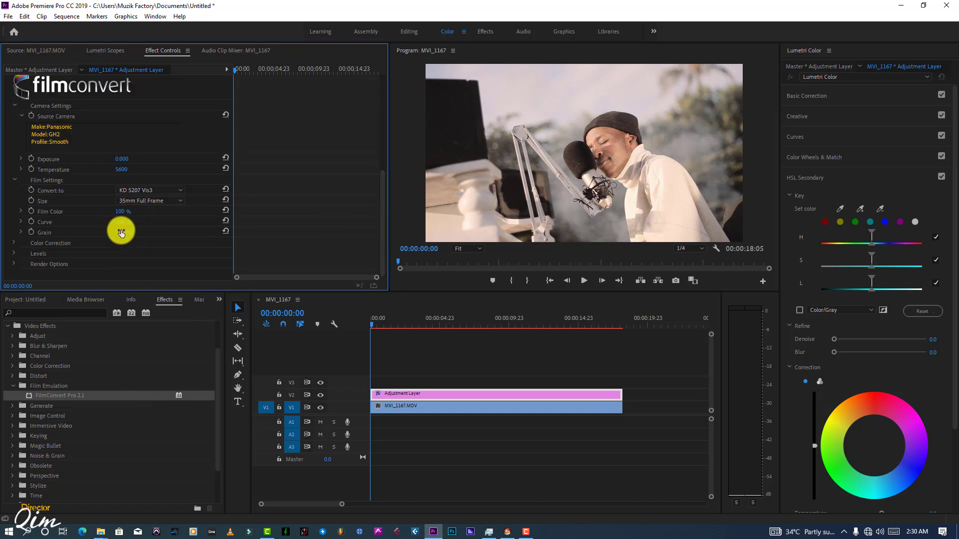
drag(121, 232, 103, 234)
- Try the KD 5213, FJ 8543, FJ 8553 ET, FJ 8563 RL, FJ Ast 100 and FJ Prov 100 stocks
click(152, 189)
click(141, 189)
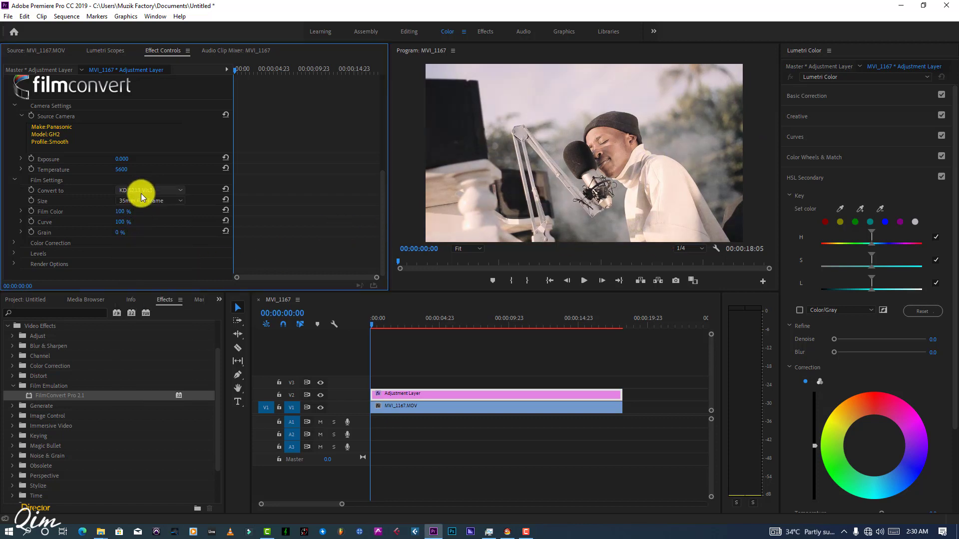
click(140, 192)
click(139, 219)
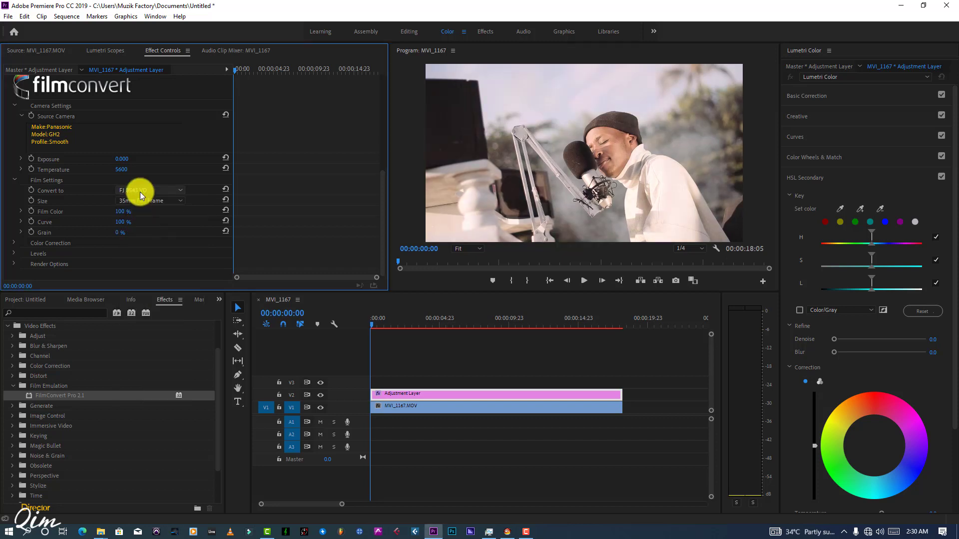
click(140, 192)
click(139, 234)
click(147, 189)
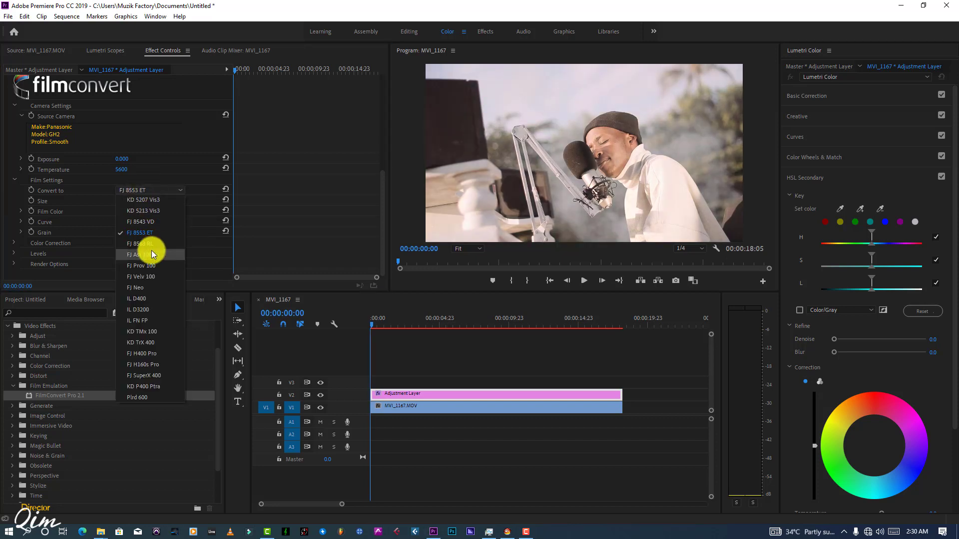
click(153, 242)
click(161, 190)
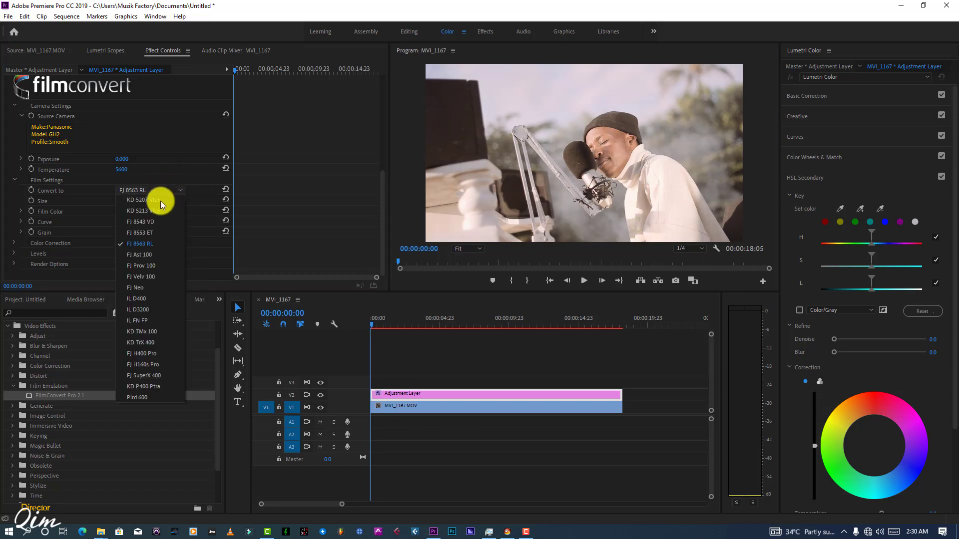
click(148, 250)
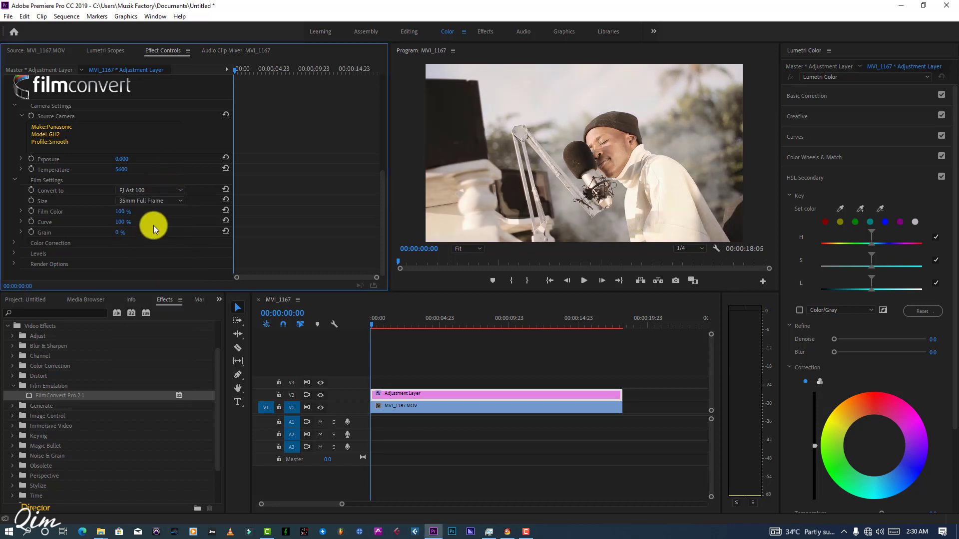
click(152, 190)
click(146, 263)
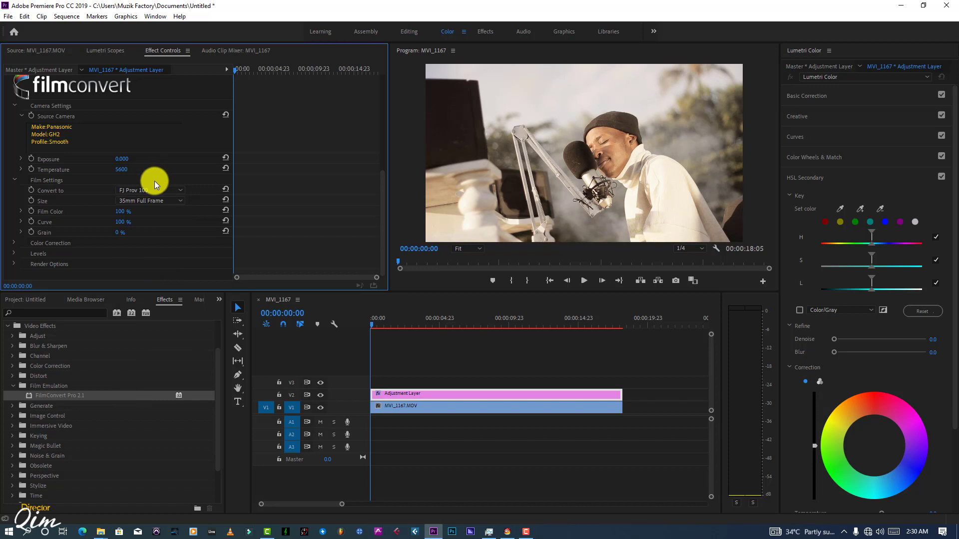
- Compare FJ Velv 100 and KD 5207 Vis3, settle on FJ Prov 100, and collapse Camera Settings
click(154, 189)
click(143, 276)
click(149, 189)
click(137, 268)
click(149, 192)
click(149, 201)
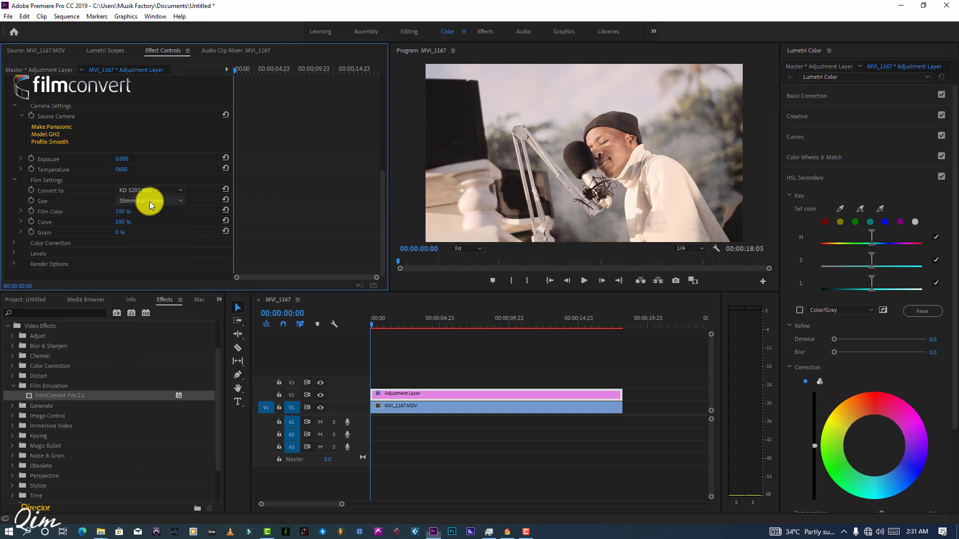
click(152, 189)
click(145, 260)
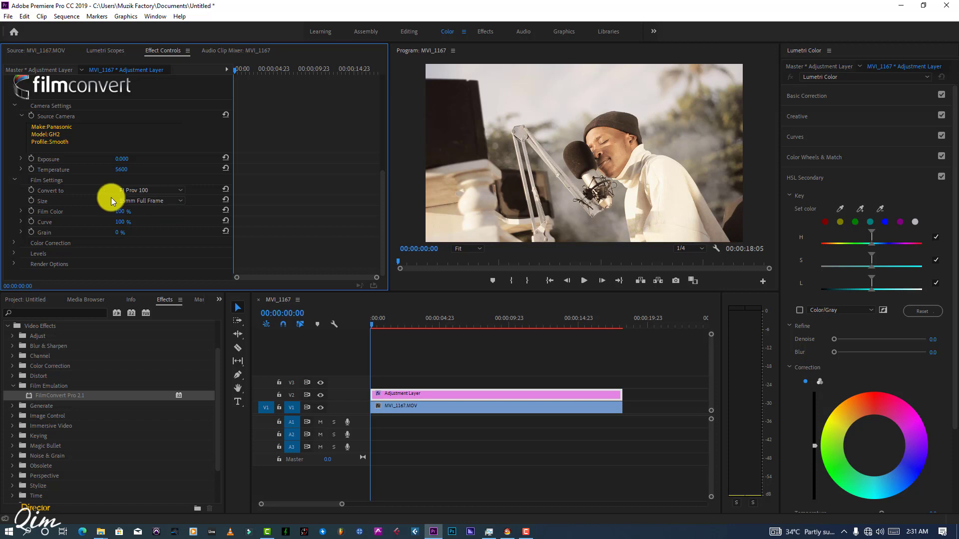
click(15, 106)
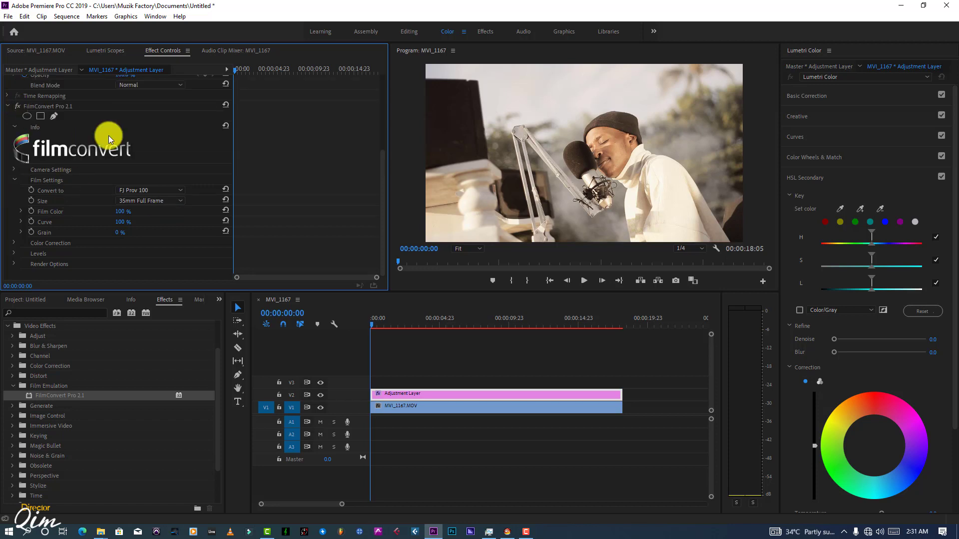
- Collapse FilmConvert, open Lumetri Basic Correction, and sample a white area with the WB Selector
click(15, 106)
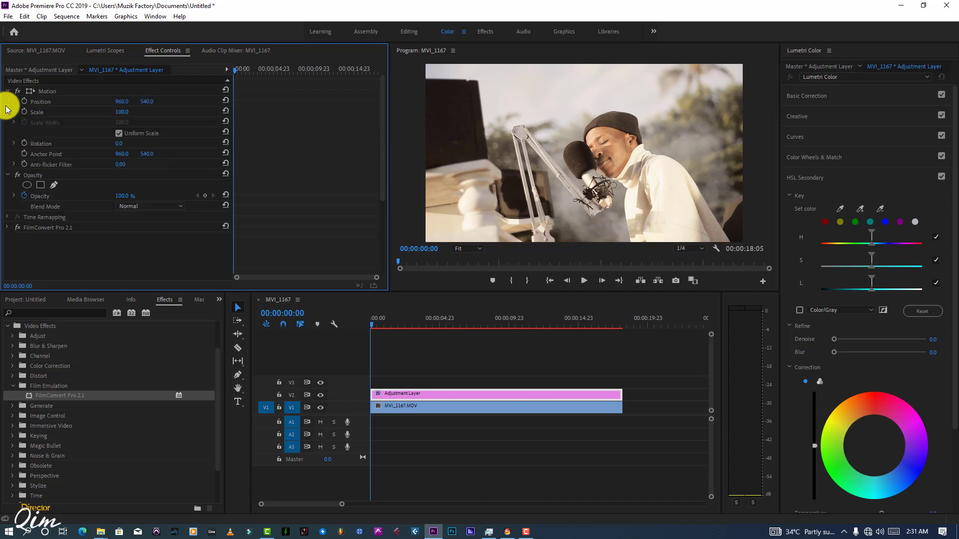
click(847, 94)
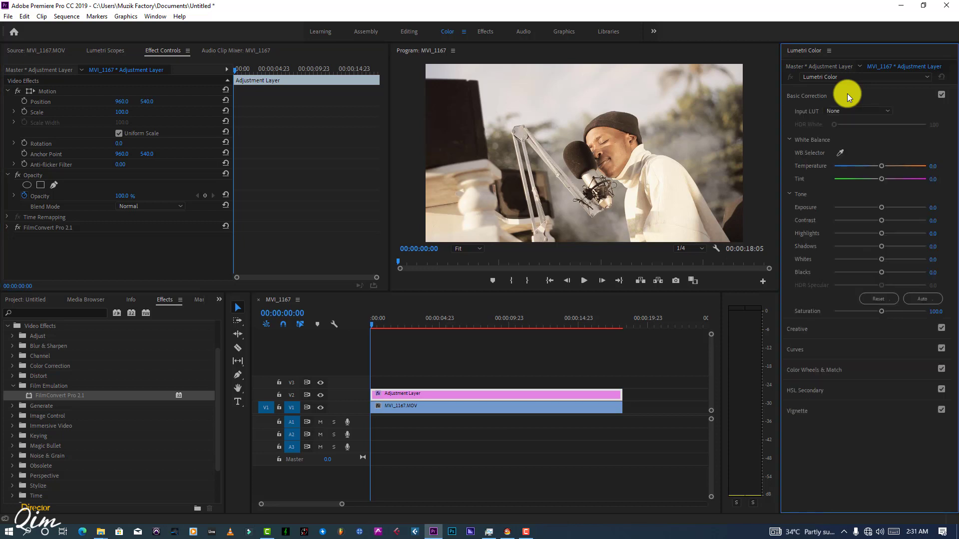
click(847, 94)
click(847, 94)
click(839, 153)
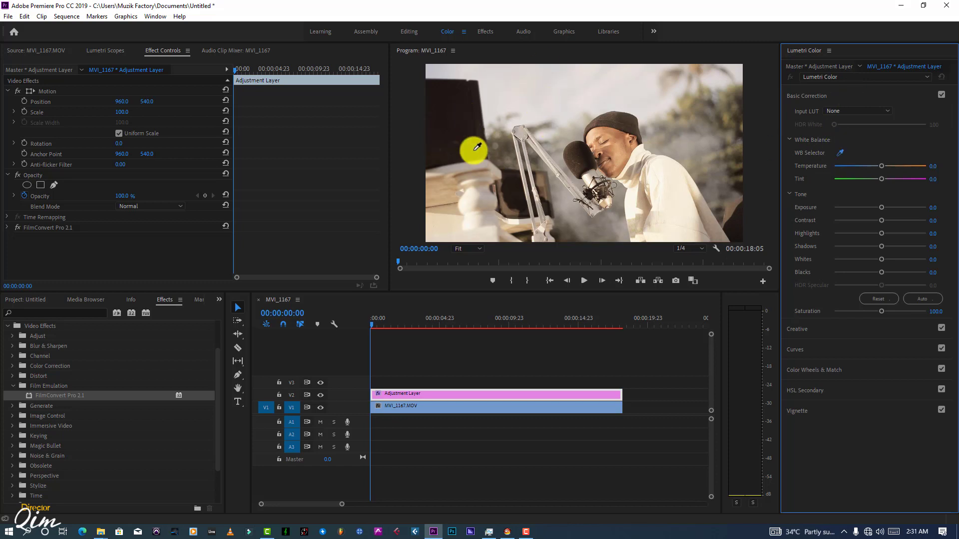
click(467, 197)
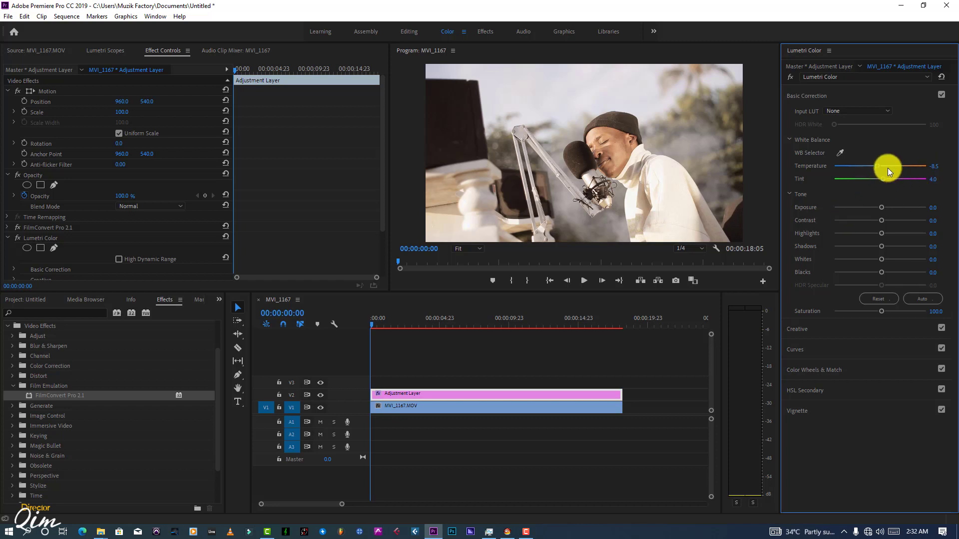
- Set Contrast 55.7, Highlights -12.4, Shadows -4.9, Whites 2.7, then toggle Lumetri off and on to compare
click(835, 96)
click(829, 93)
drag(883, 220, 892, 219)
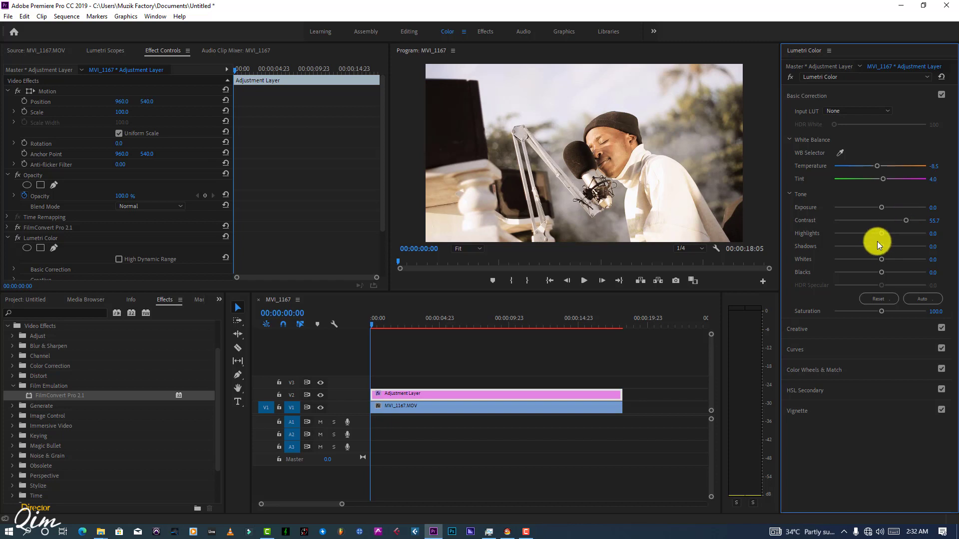
drag(879, 238, 875, 237)
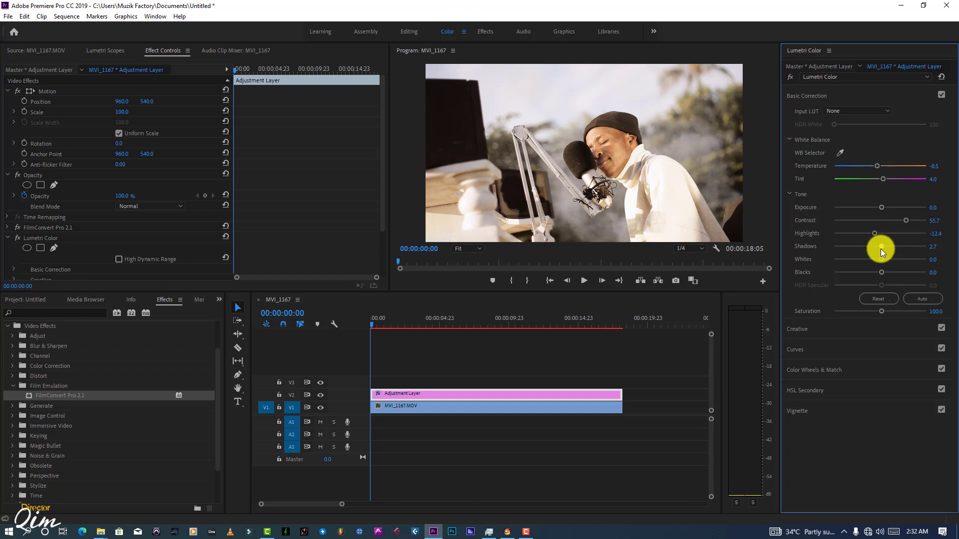
drag(881, 250, 878, 250)
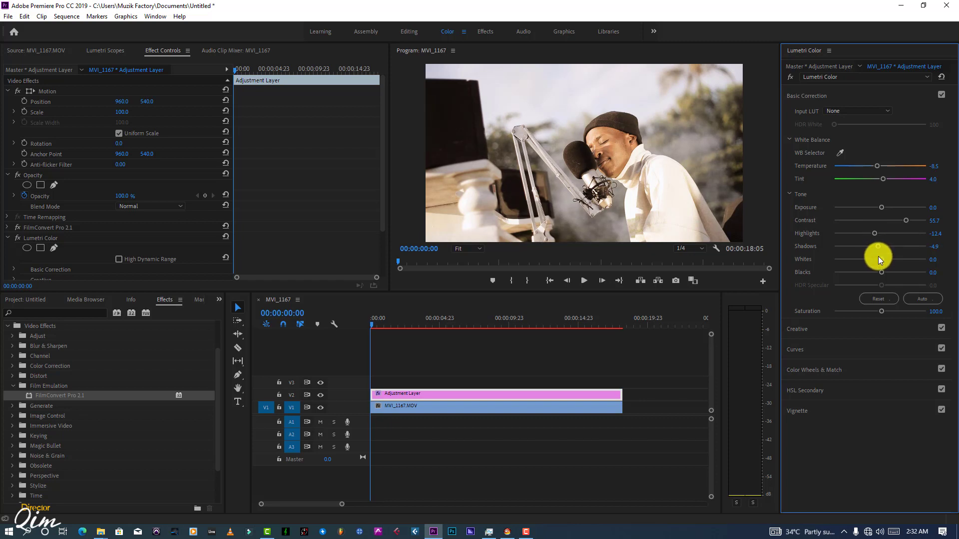
drag(883, 259, 881, 260)
click(790, 76)
click(790, 76)
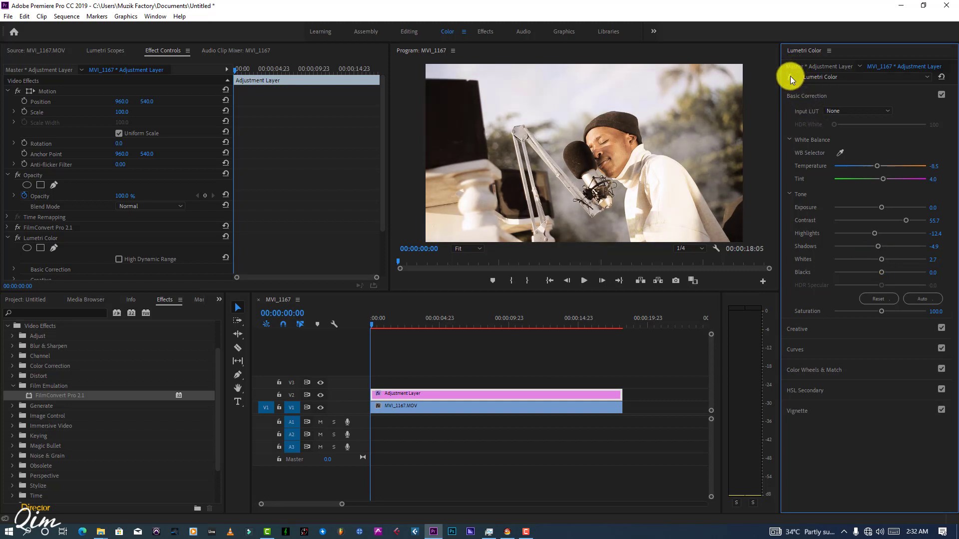
- Toggle the grade off and on, then set Lumetri Saturation to 120
click(790, 76)
click(790, 76)
click(936, 311)
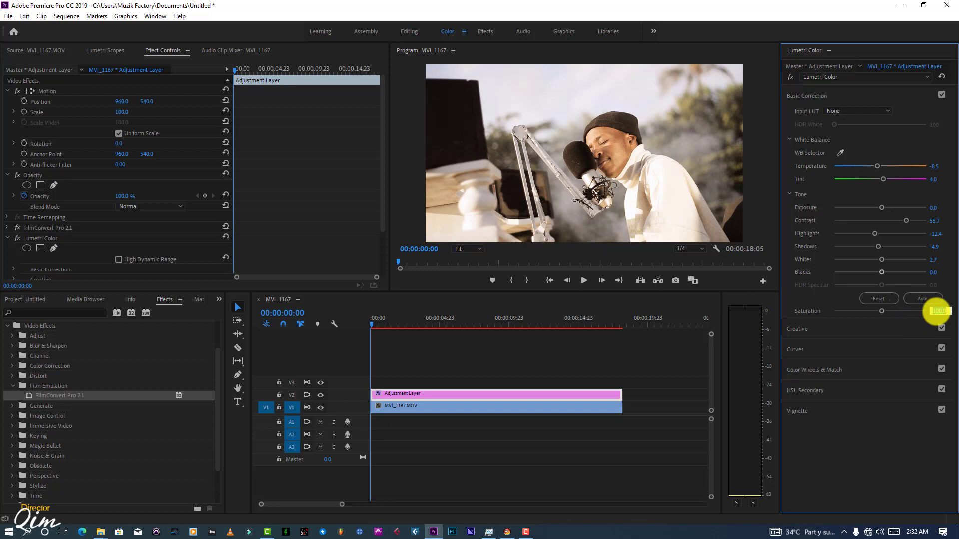
text(120)
key(Return)
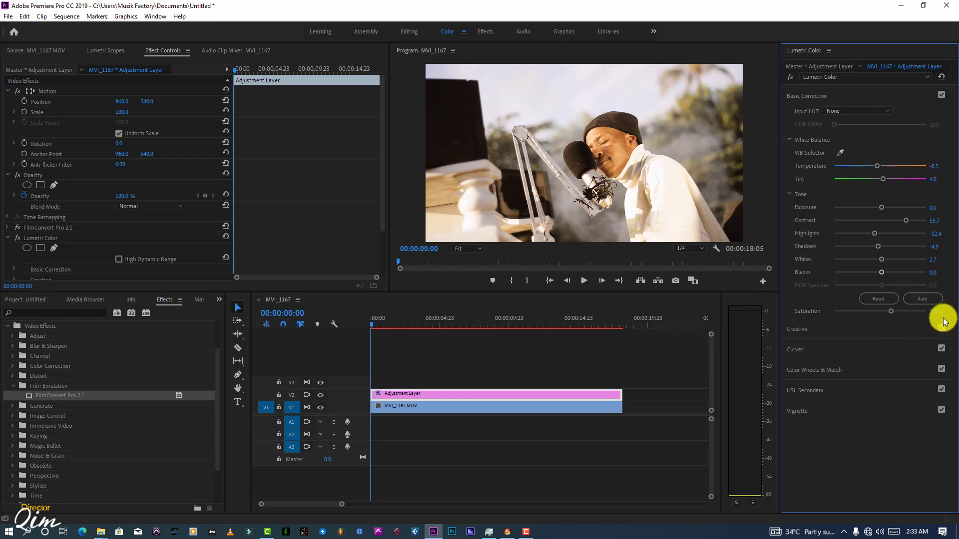
- Compare before and after again and widen the Program monitor by dragging the panel divider
click(790, 76)
click(790, 76)
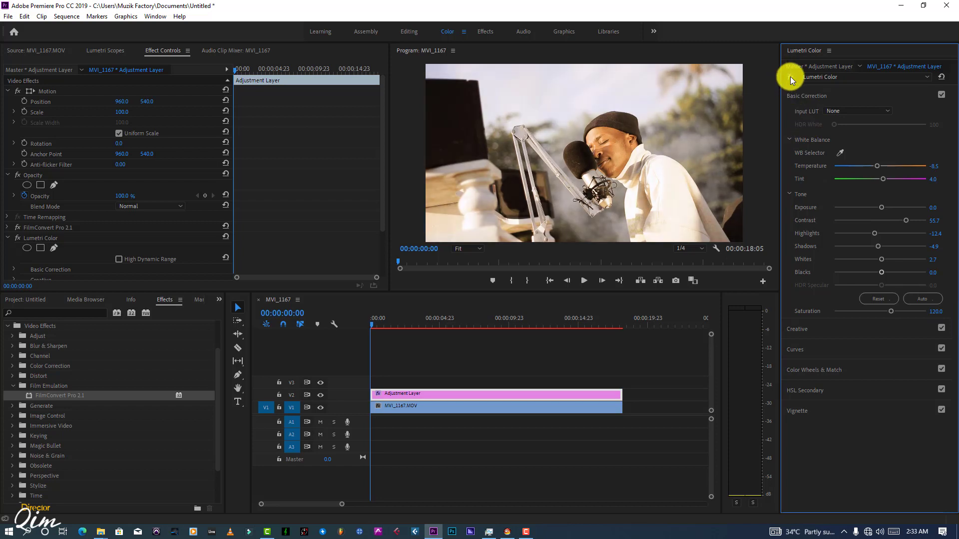
click(790, 76)
click(790, 76)
drag(387, 154, 315, 155)
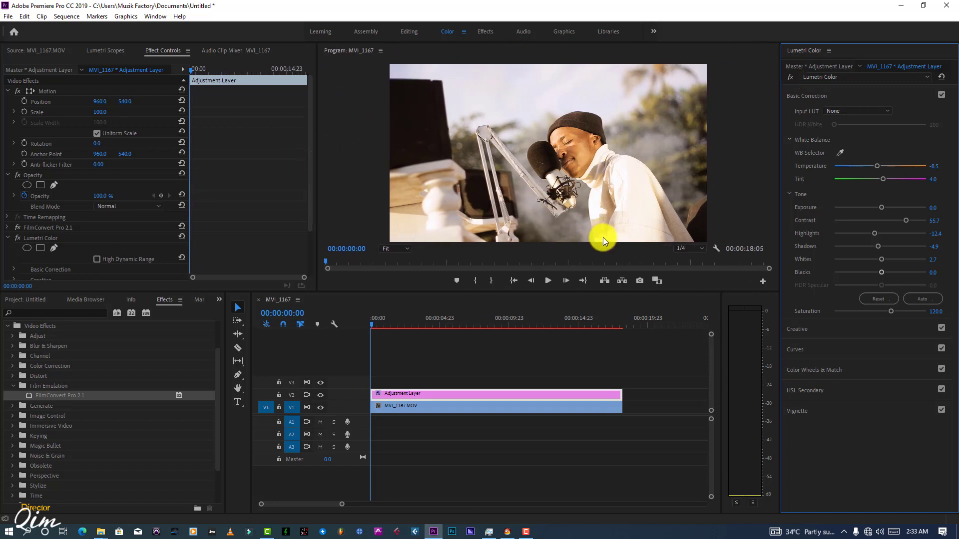
- Export the current frame as a still, choosing the Desktop as destination
click(638, 279)
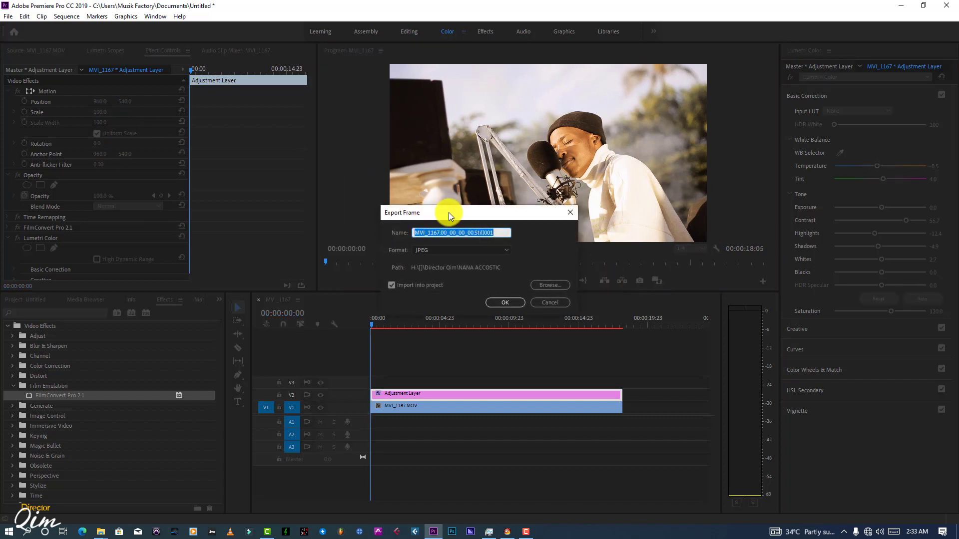
click(554, 286)
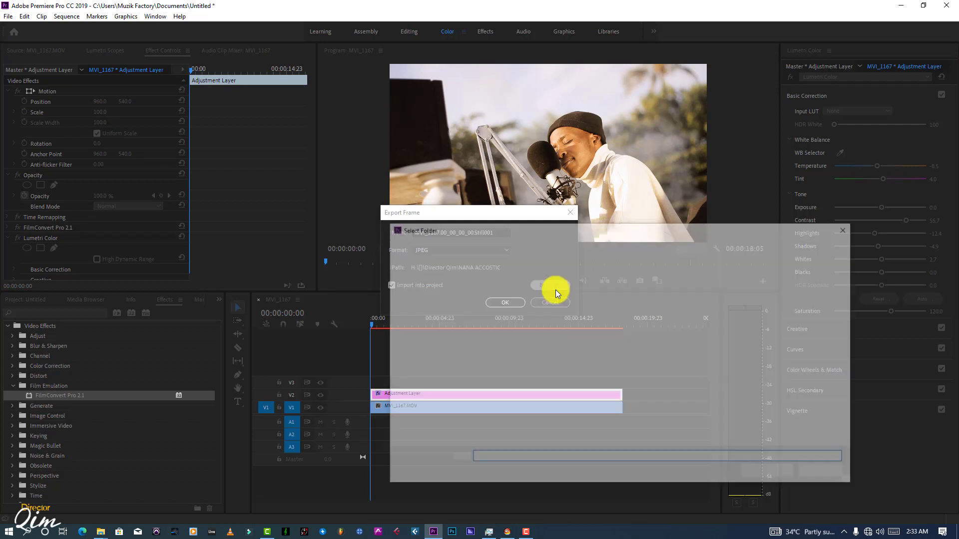
click(421, 334)
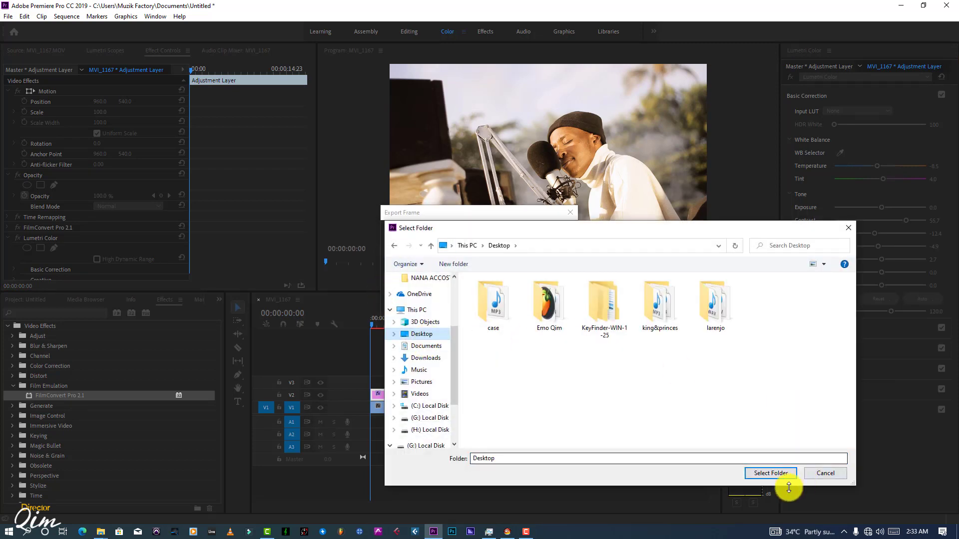
click(773, 473)
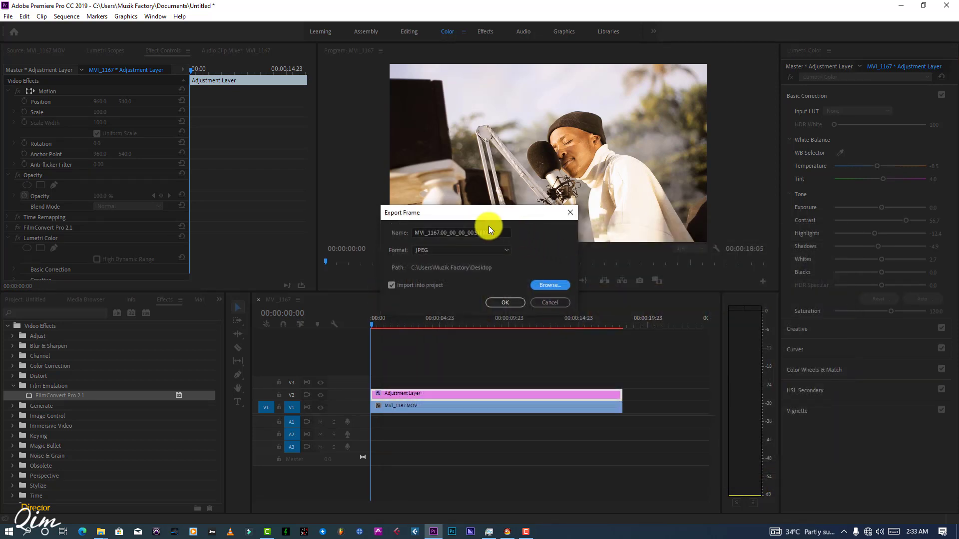
- Rename the still to 'film color 3dlut file' and export it as JPEG
click(459, 232)
drag(468, 233, 396, 231)
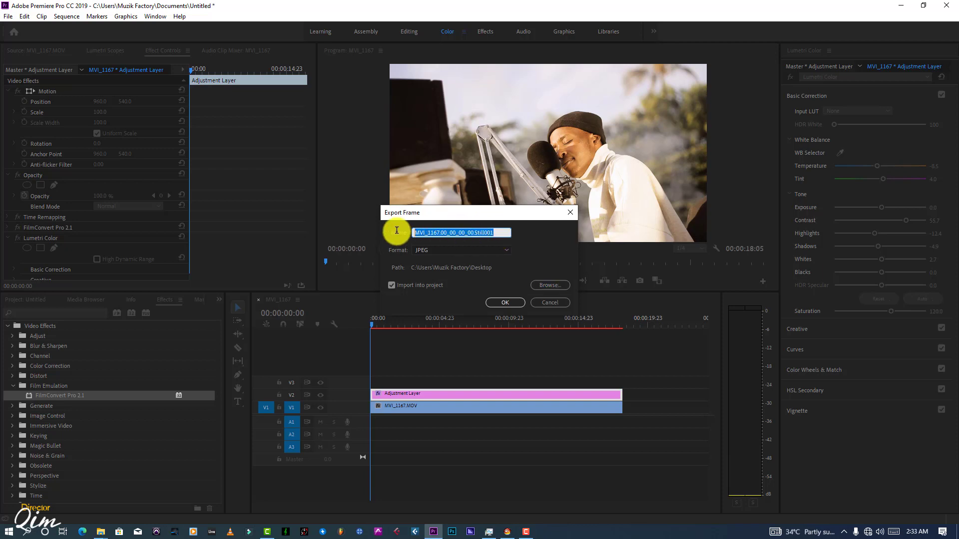
key(BackSpace)
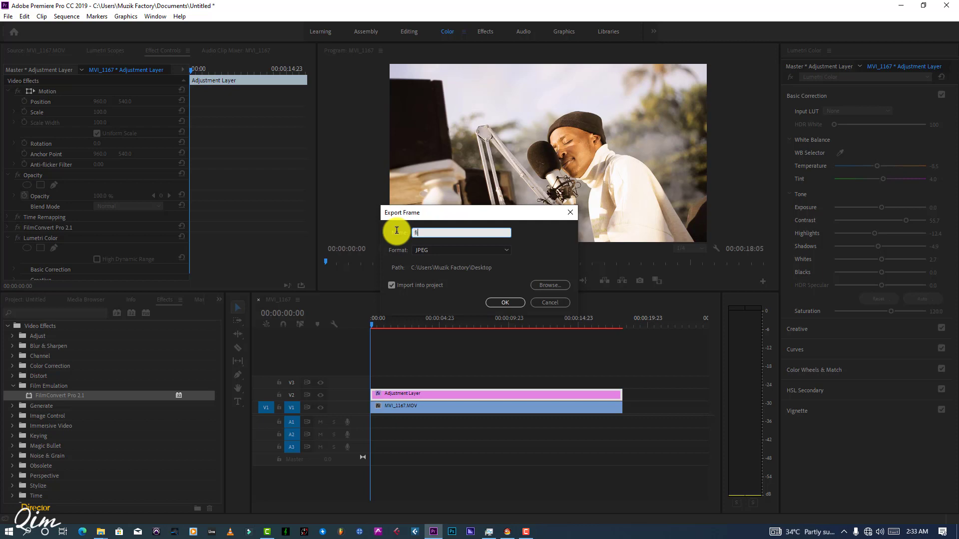
text(lm color 3dlut file)
key(Return)
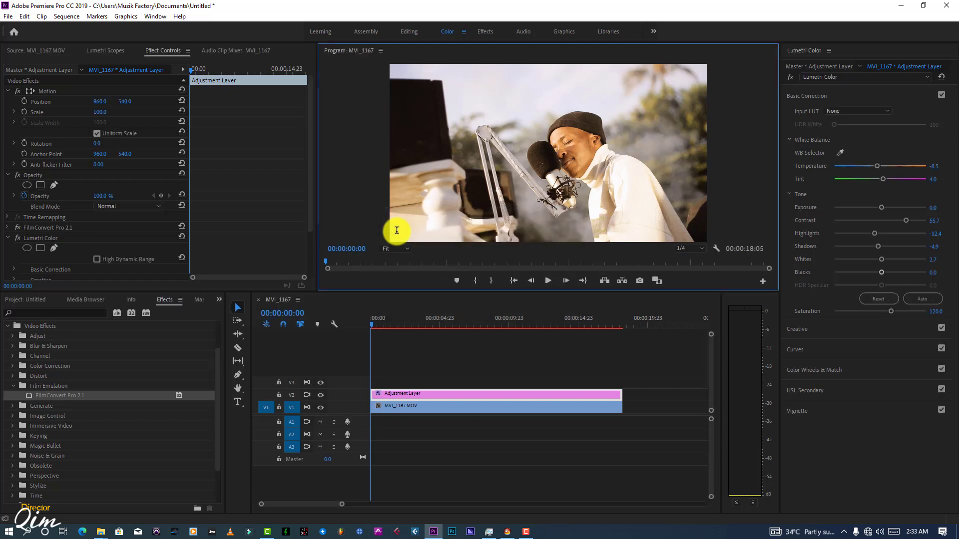
- Load the exported still 'film color 3dlut file.jpg' from the desktop into 3D LUT Creator Pro, maximized
click(904, 6)
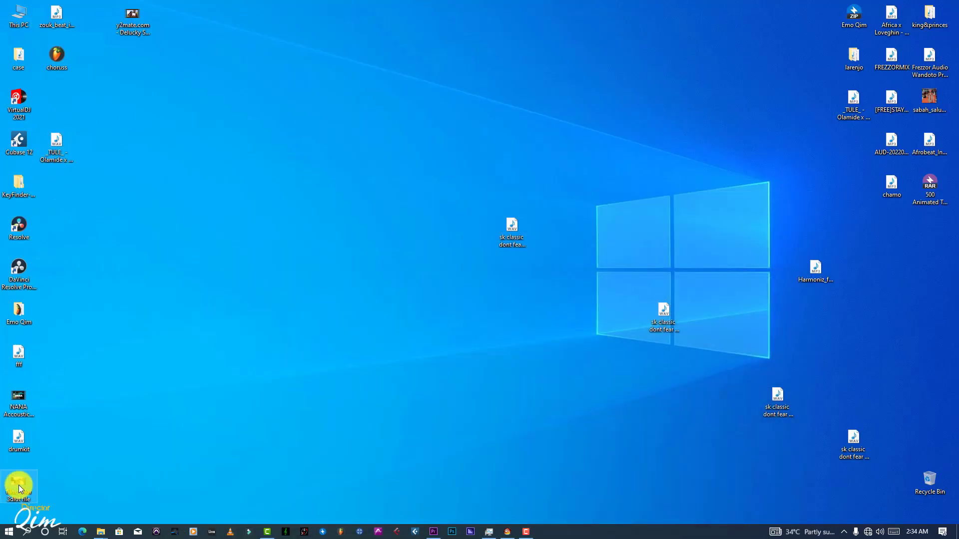
drag(19, 487, 706, 280)
click(921, 77)
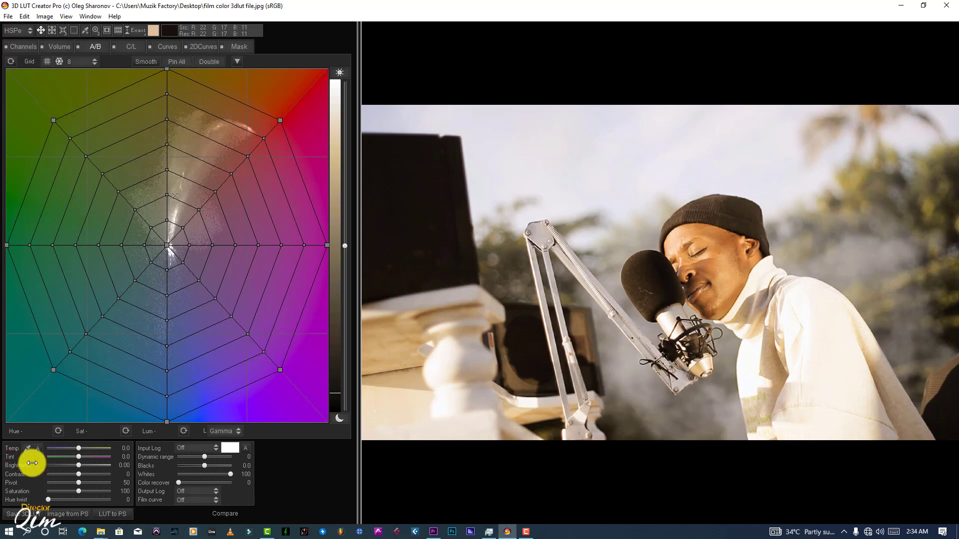
- Auto-balance the still's white balance to Temp -19.3 and Tint 4.4, then return to the A/B grid
click(38, 449)
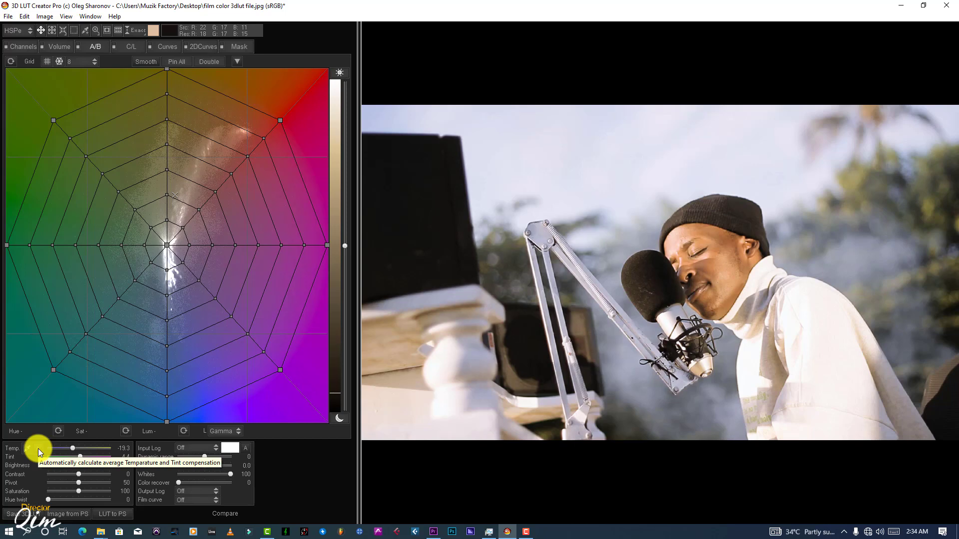
click(22, 41)
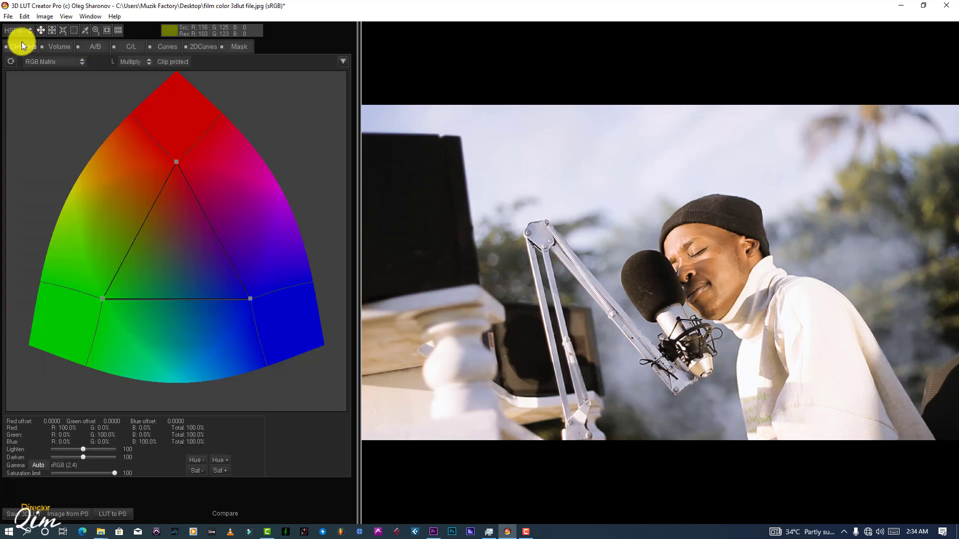
click(68, 44)
click(86, 44)
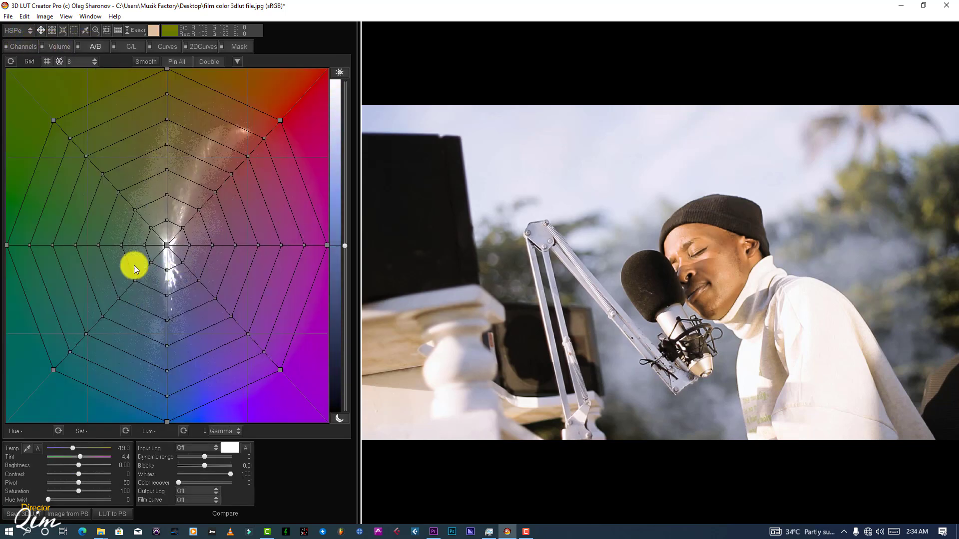
- Set the colour grid to 16 divisions and shift yellow-orange and yellow-green hues toward green
click(89, 64)
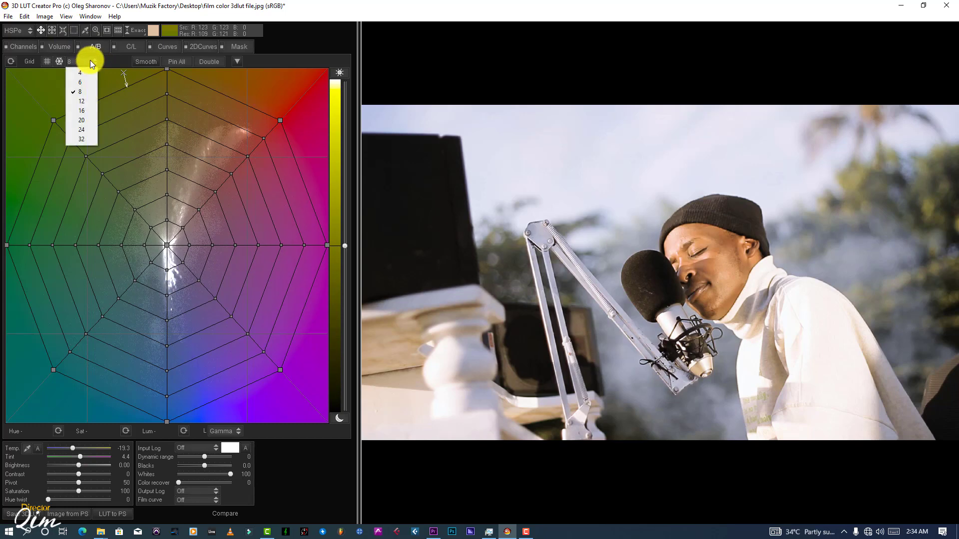
click(88, 116)
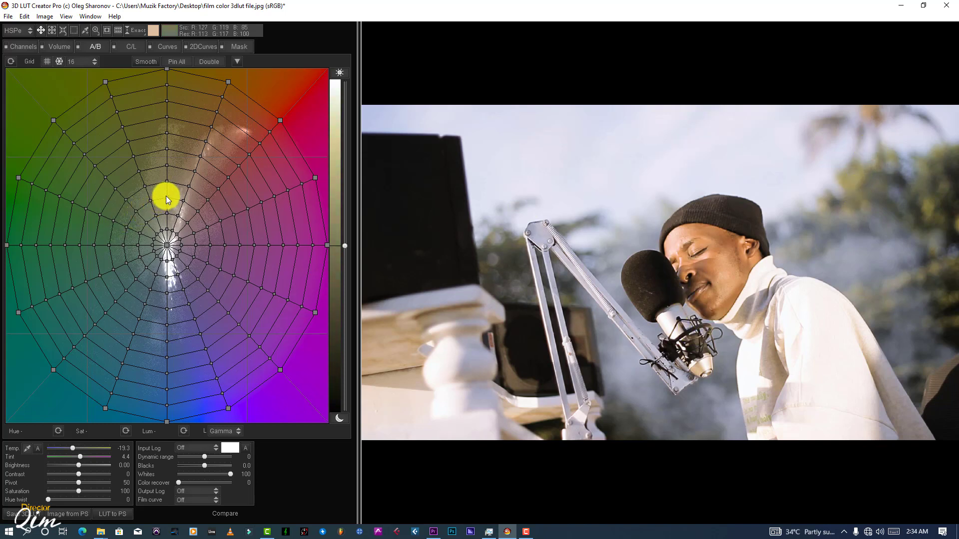
drag(166, 196, 66, 164)
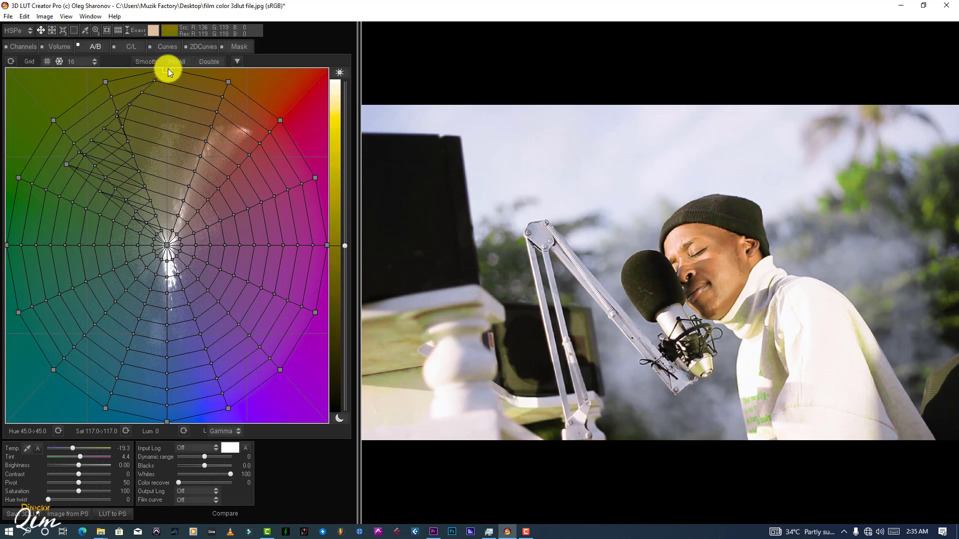
drag(168, 68, 114, 88)
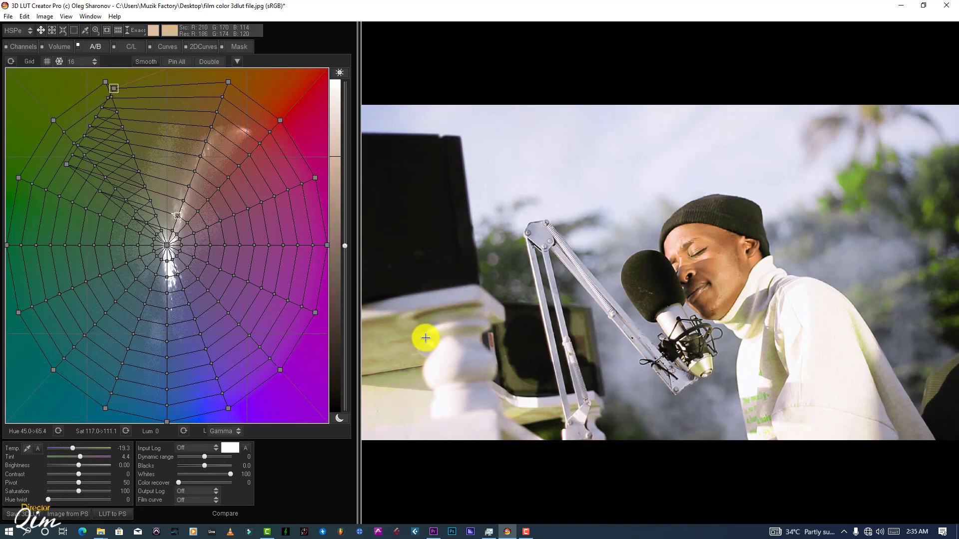
mouse_move(61, 166)
mouse_down()
mouse_move(113, 189)
mouse_move(103, 201)
mouse_move(137, 202)
mouse_move(140, 215)
mouse_move(128, 212)
mouse_up()
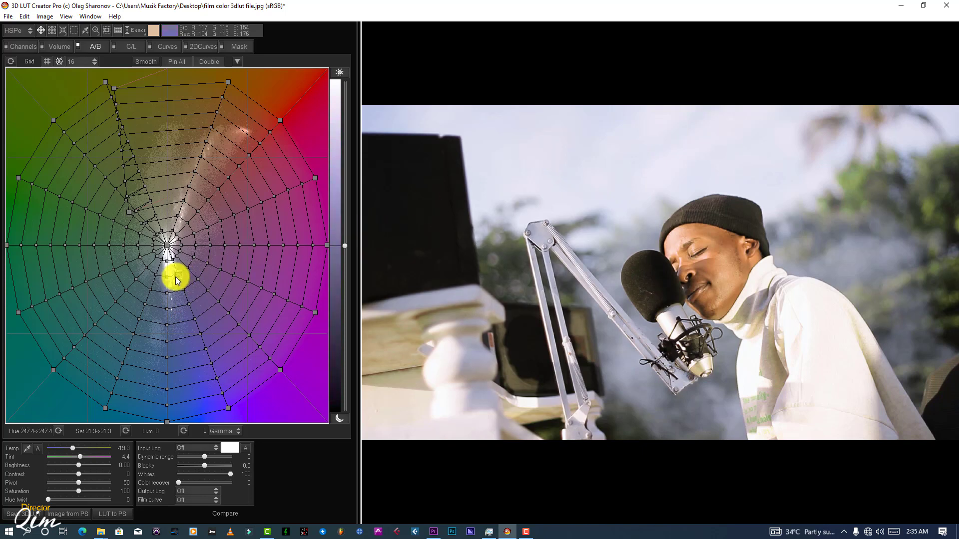
- Pull the blue hues toward cyan-teal and compare the result with the original
mouse_move(176, 276)
mouse_down()
mouse_move(218, 376)
mouse_move(167, 394)
mouse_move(65, 391)
mouse_move(81, 368)
mouse_up()
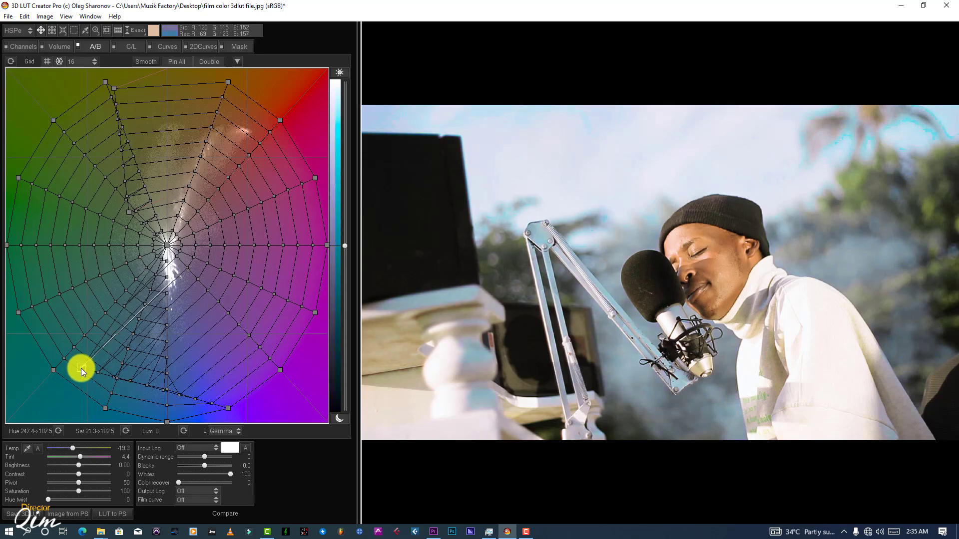
drag(228, 408, 76, 386)
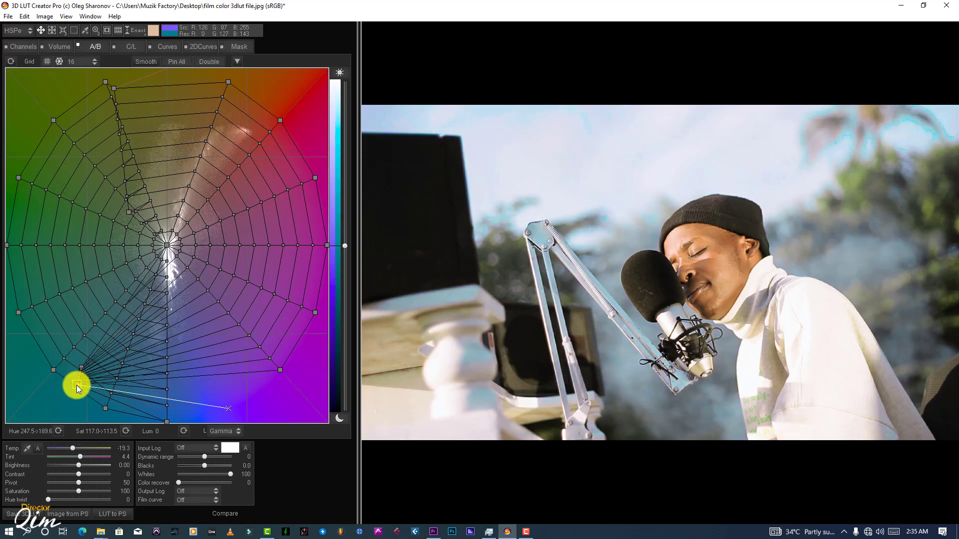
drag(167, 422, 19, 318)
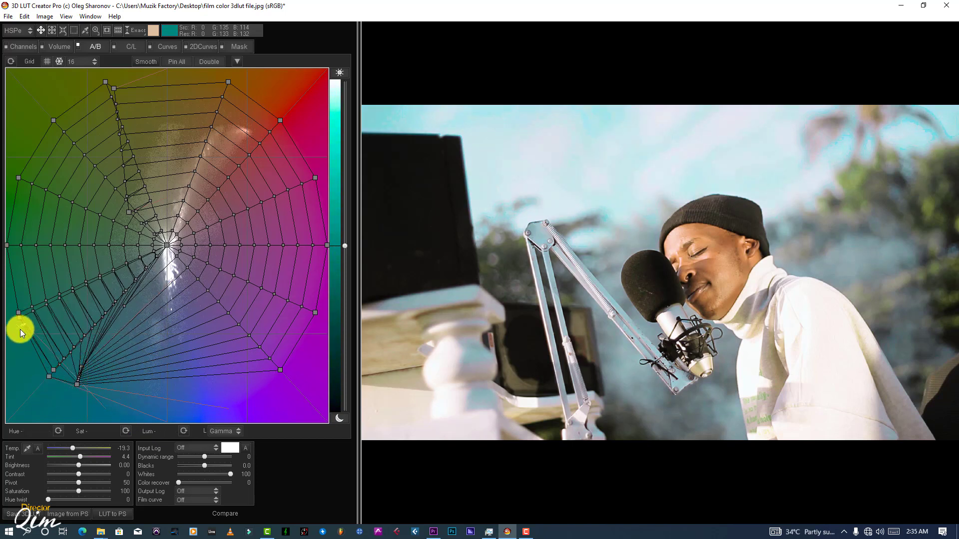
drag(77, 384, 28, 322)
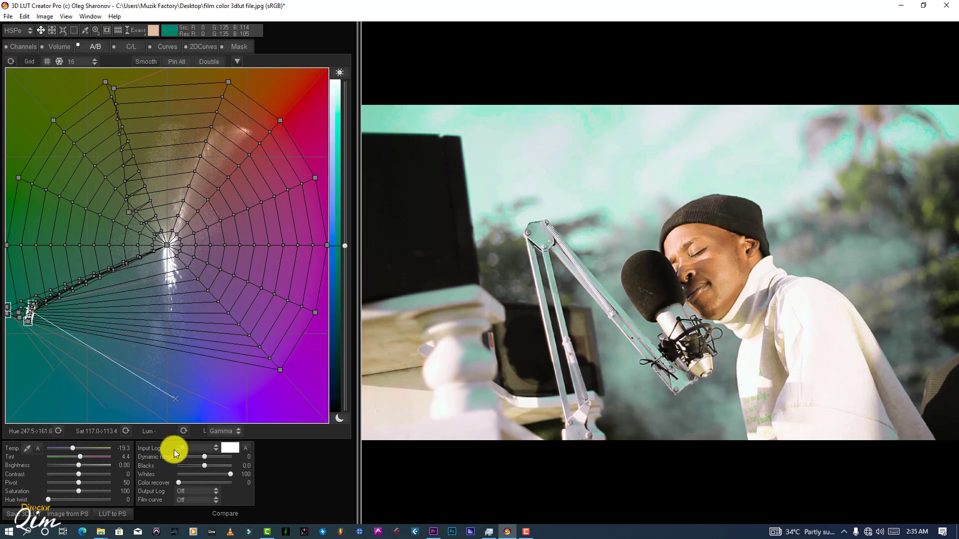
click(225, 514)
click(228, 515)
click(226, 514)
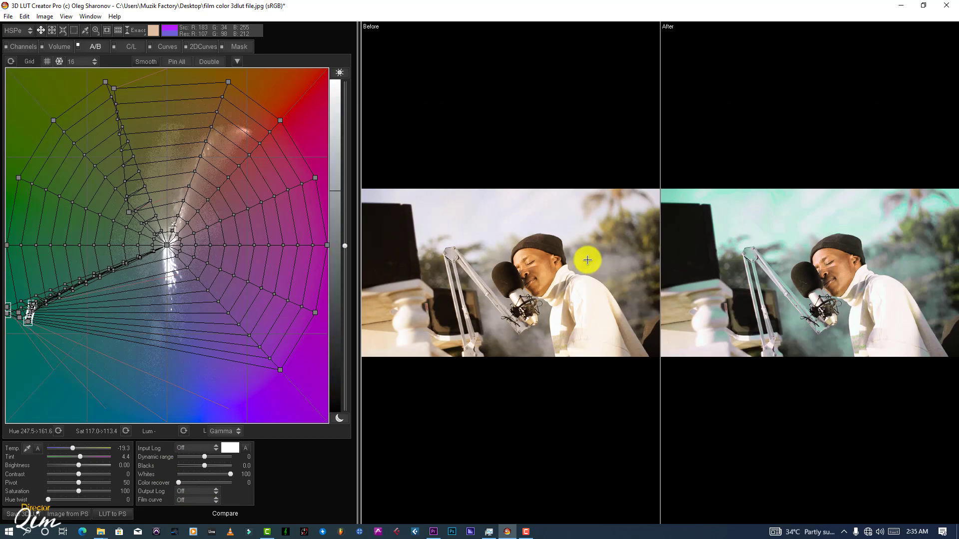
click(233, 515)
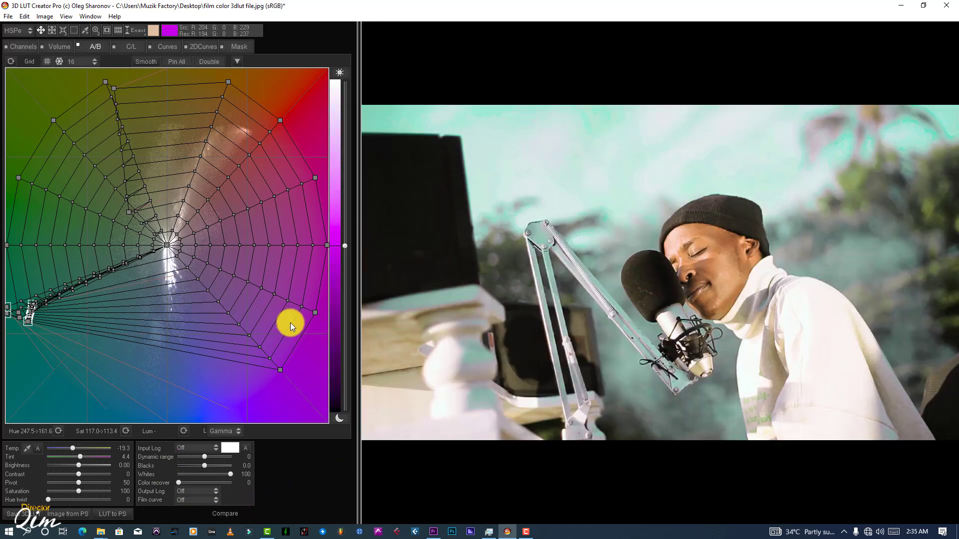
- Desaturate the purple-violet and magenta tones toward neutral
drag(280, 369, 212, 296)
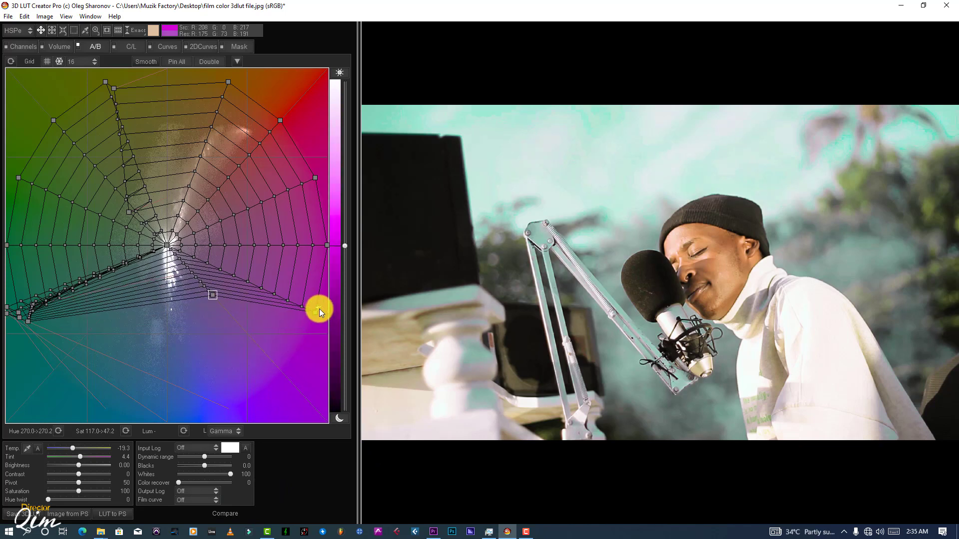
drag(312, 311, 239, 271)
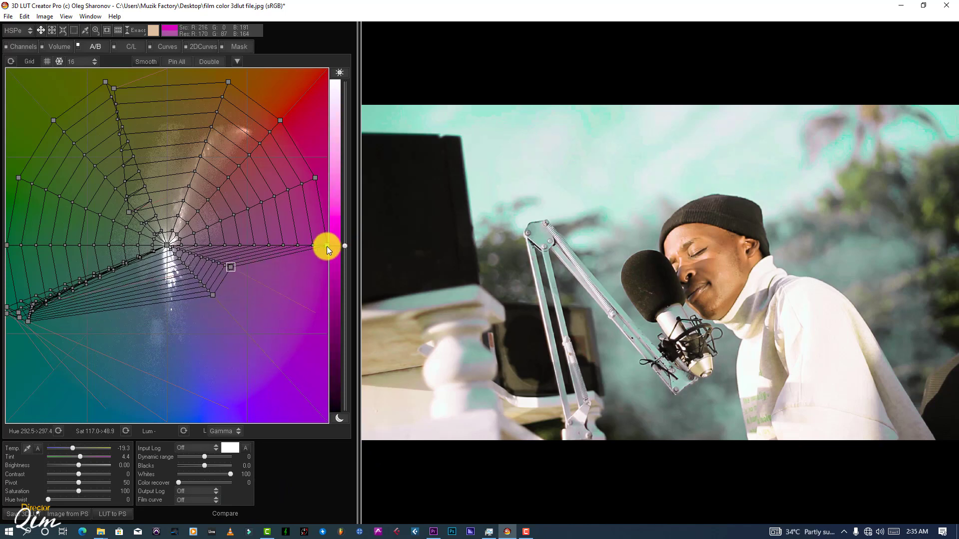
drag(327, 246, 251, 248)
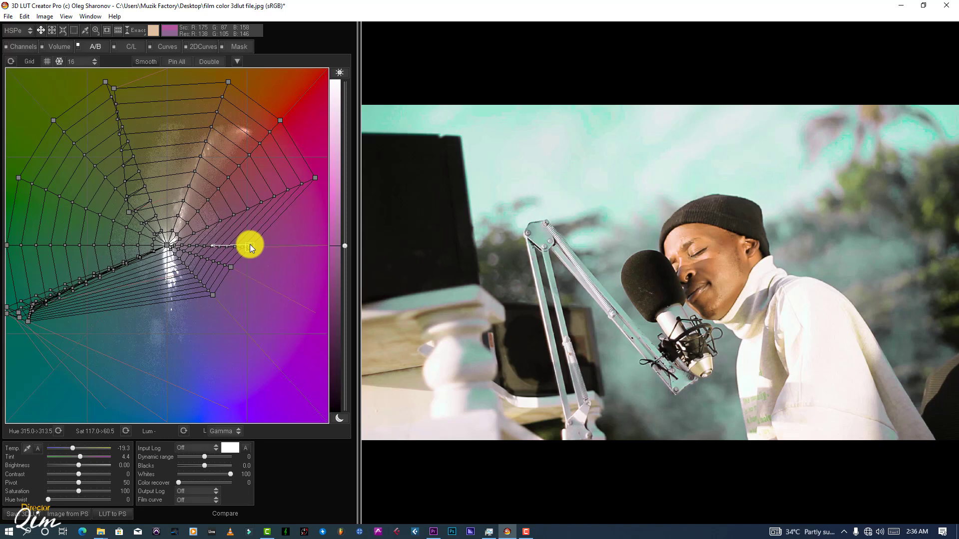
drag(250, 244, 250, 245)
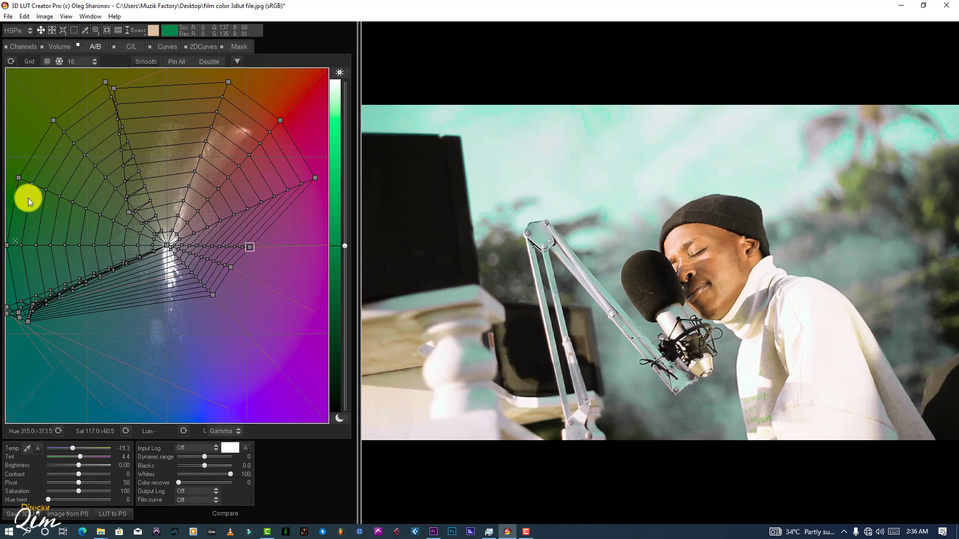
- Desaturate the yellow-green and deeper green tones, then compare against the original
click(113, 87)
drag(112, 86, 70, 160)
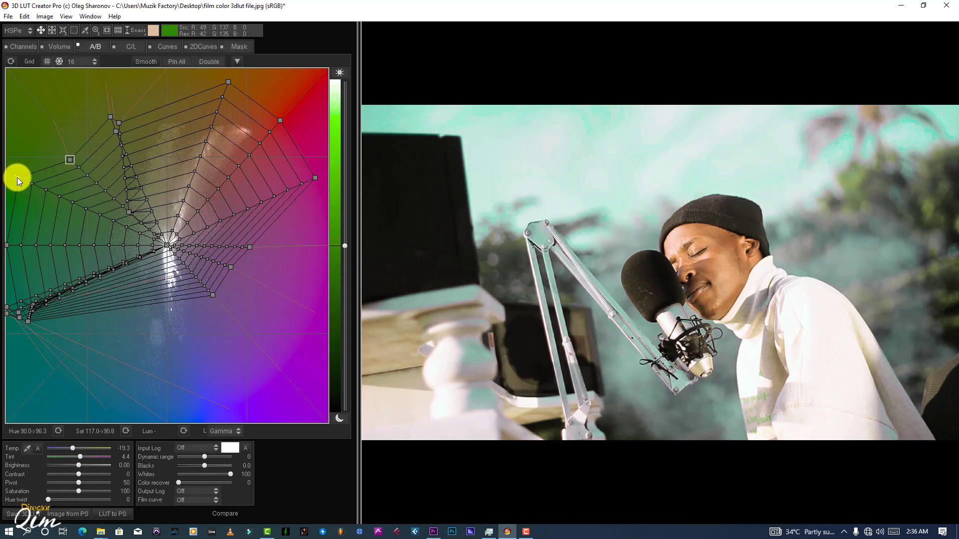
drag(18, 178, 56, 203)
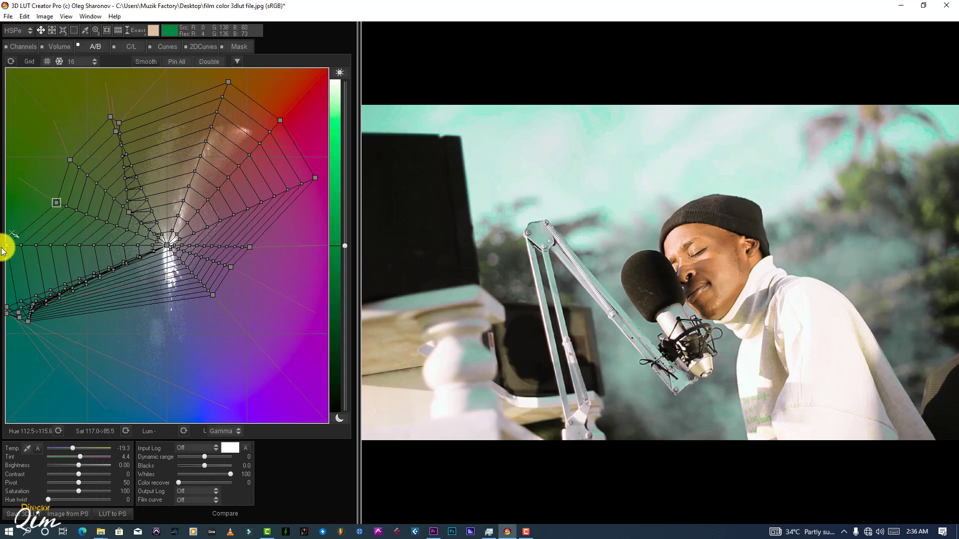
drag(7, 246, 43, 247)
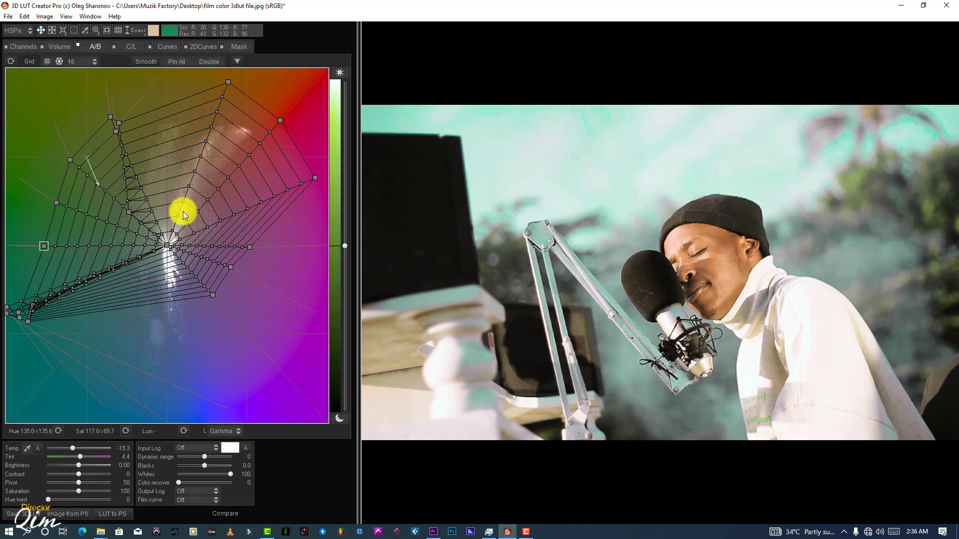
click(227, 514)
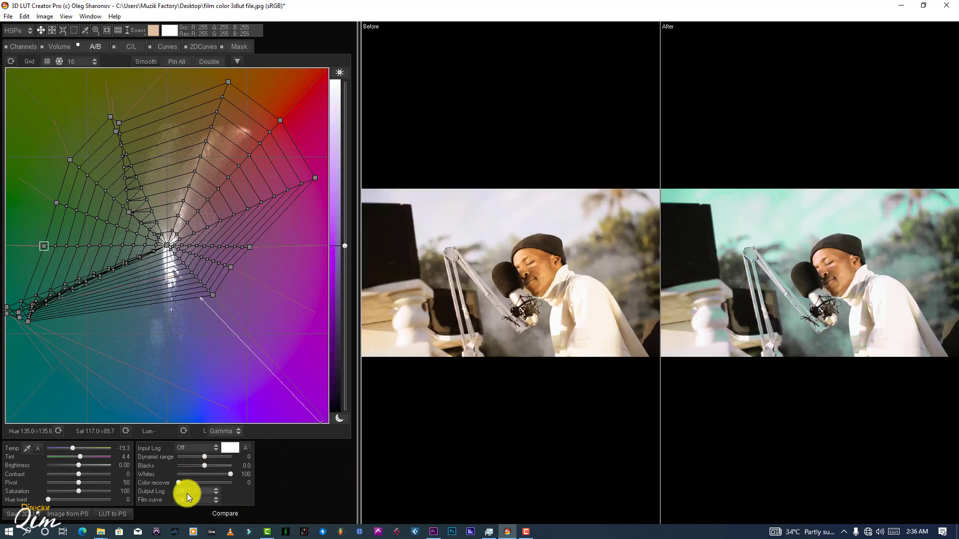
click(221, 511)
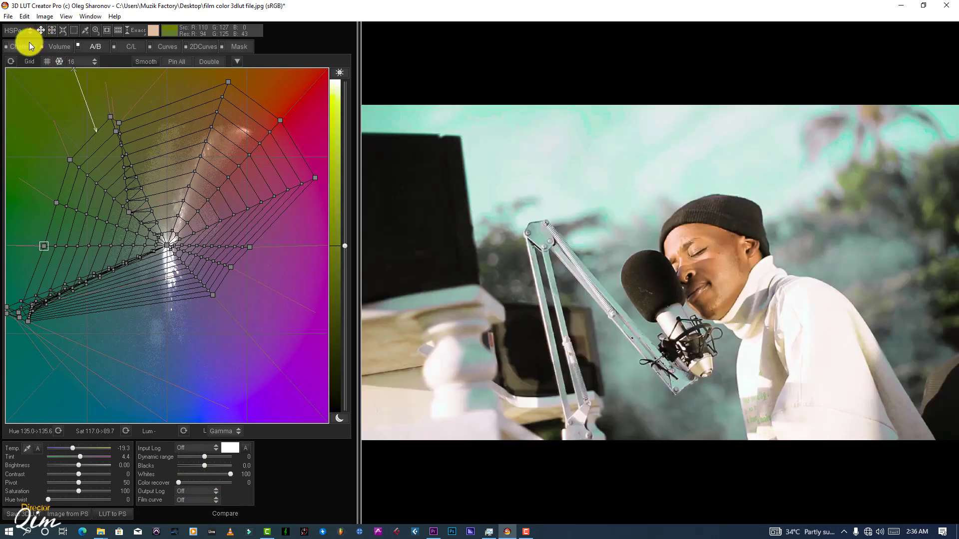
- In the RGB Matrix, nudge the green and blue primaries and compare with the original
click(30, 46)
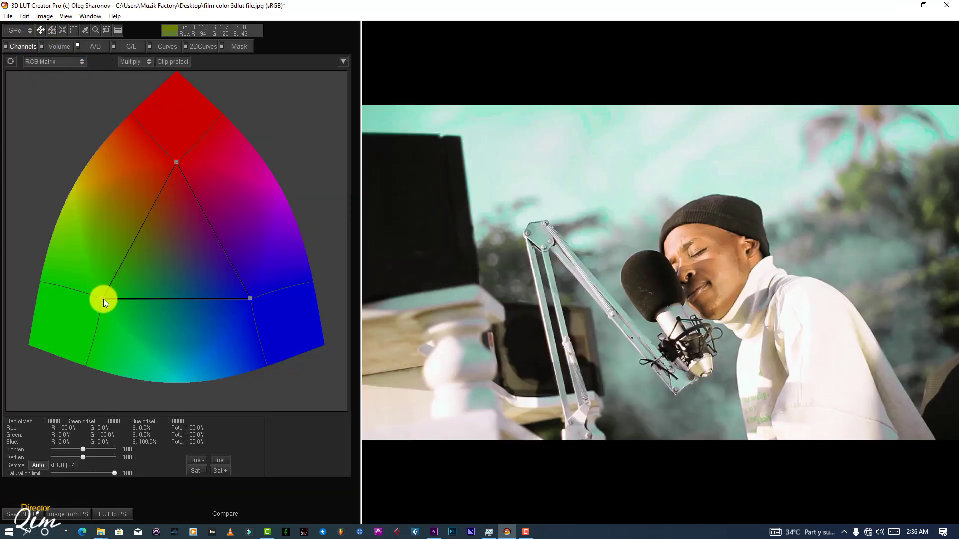
mouse_move(104, 299)
mouse_down()
mouse_move(171, 297)
mouse_move(100, 299)
mouse_move(60, 311)
mouse_move(102, 300)
mouse_move(101, 271)
mouse_move(102, 298)
mouse_up()
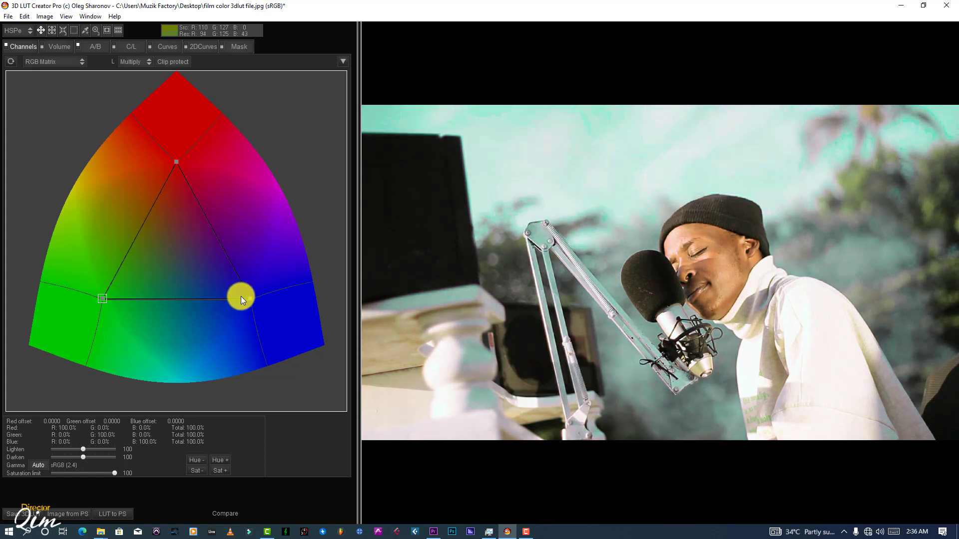
drag(251, 299, 230, 299)
drag(231, 299, 232, 301)
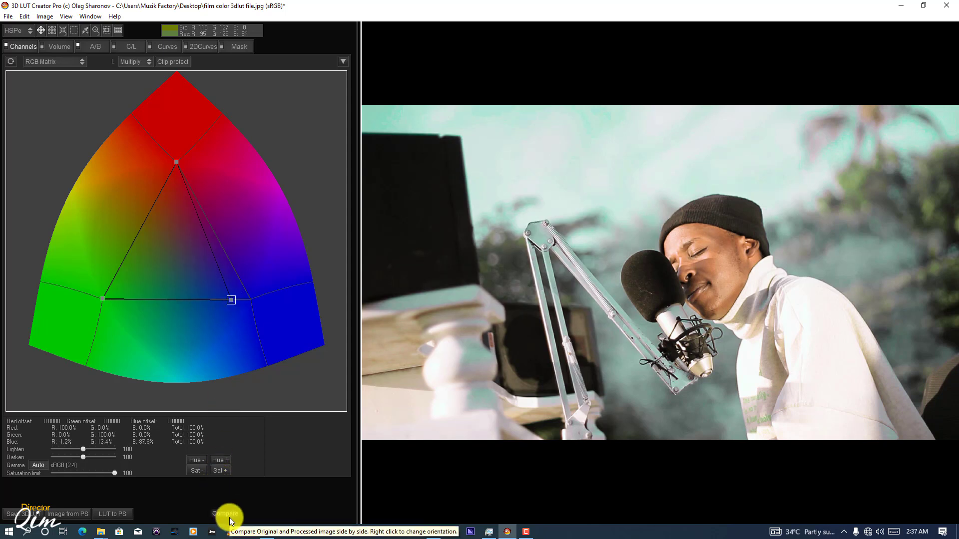
drag(229, 514, 205, 275)
- Push the red primary outward to R 120.8%, B -34.4%, checking the effect on and off
drag(175, 164, 145, 166)
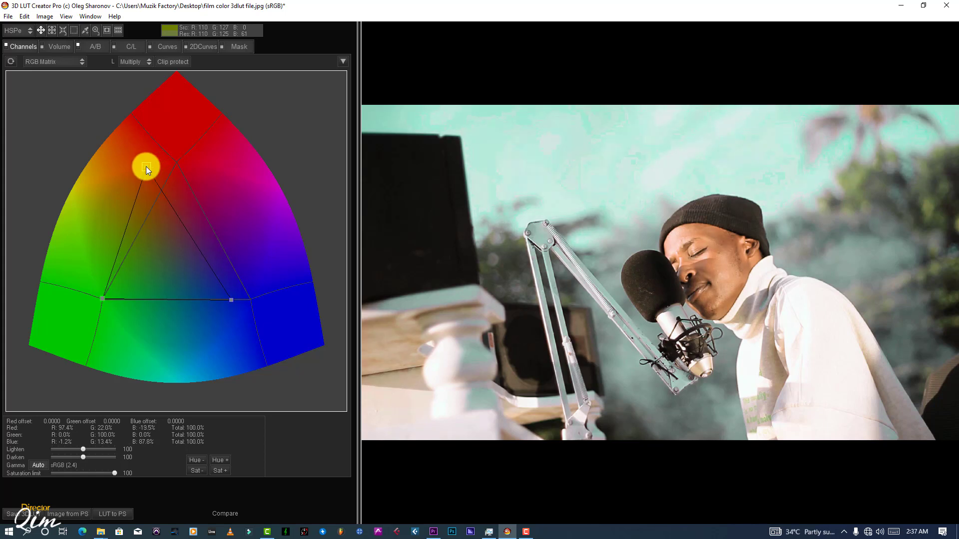
click(226, 510)
click(226, 511)
click(6, 47)
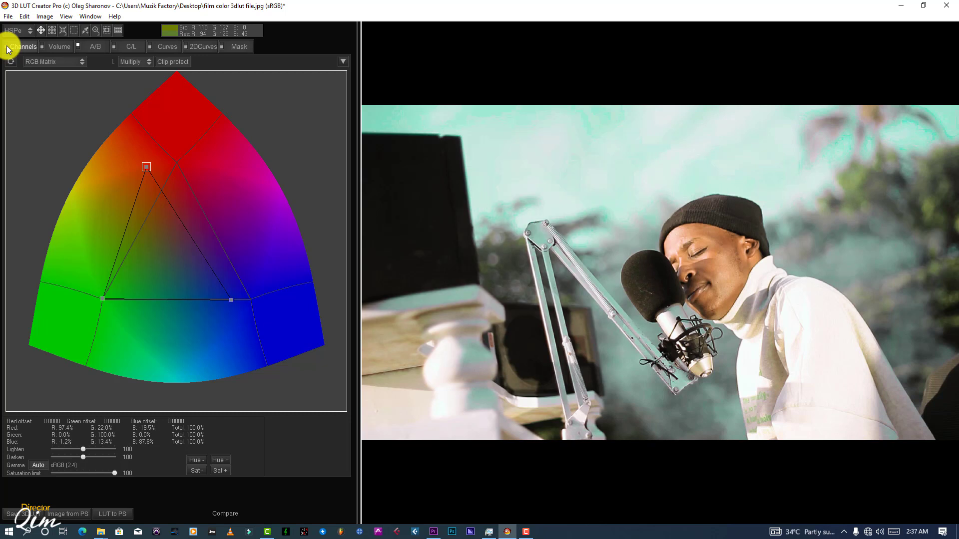
click(6, 46)
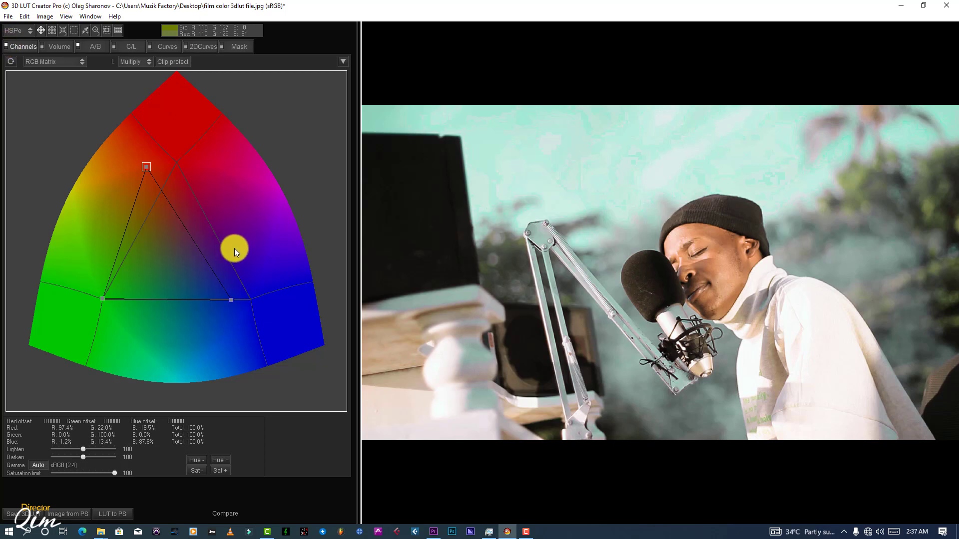
drag(148, 169, 145, 151)
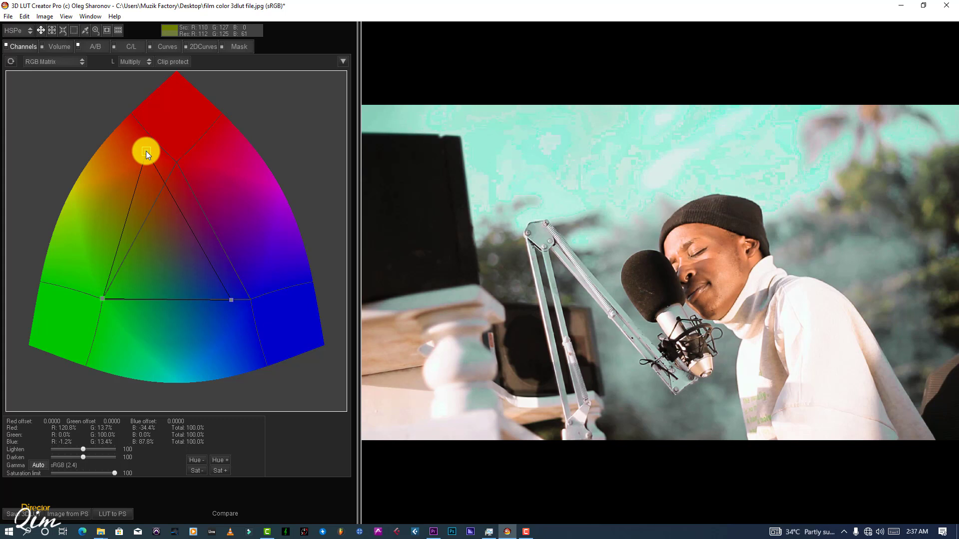
click(75, 10)
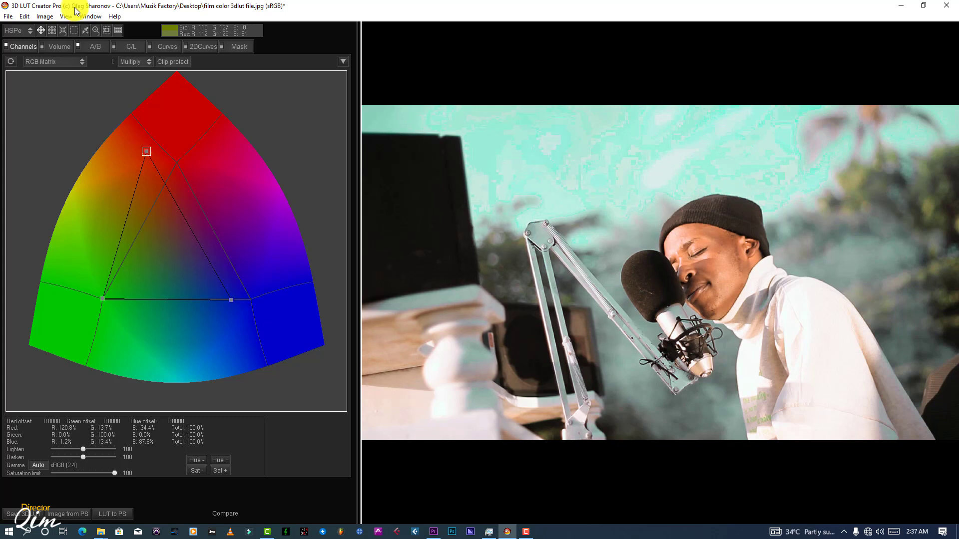
click(64, 42)
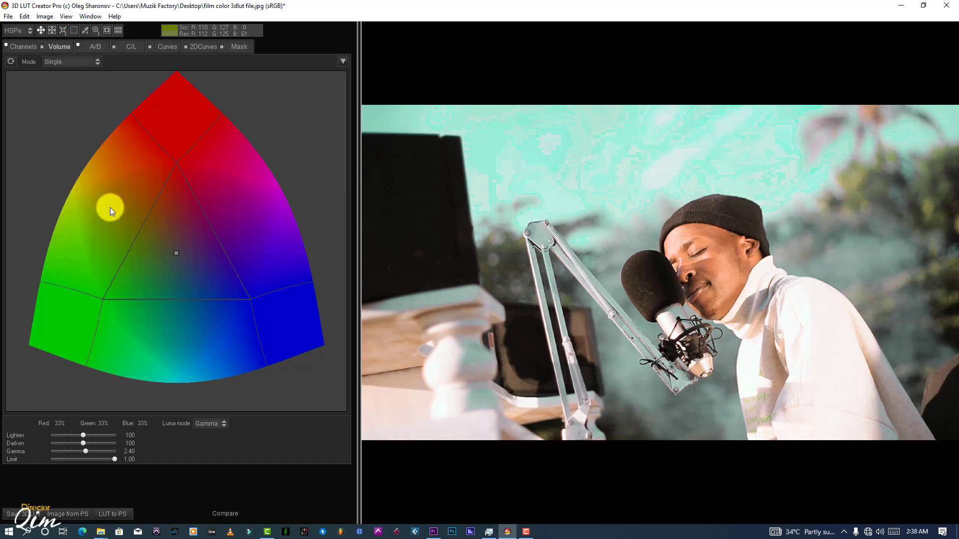
- Move the Volume balance slightly off neutral to Red 32%, Green 47%, Blue 20%
drag(176, 254, 233, 255)
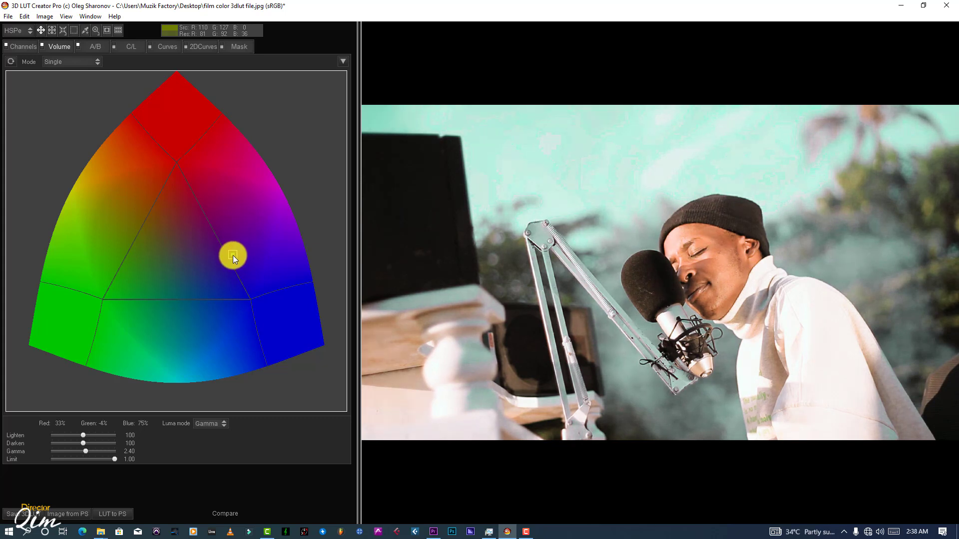
key(ctrl+z)
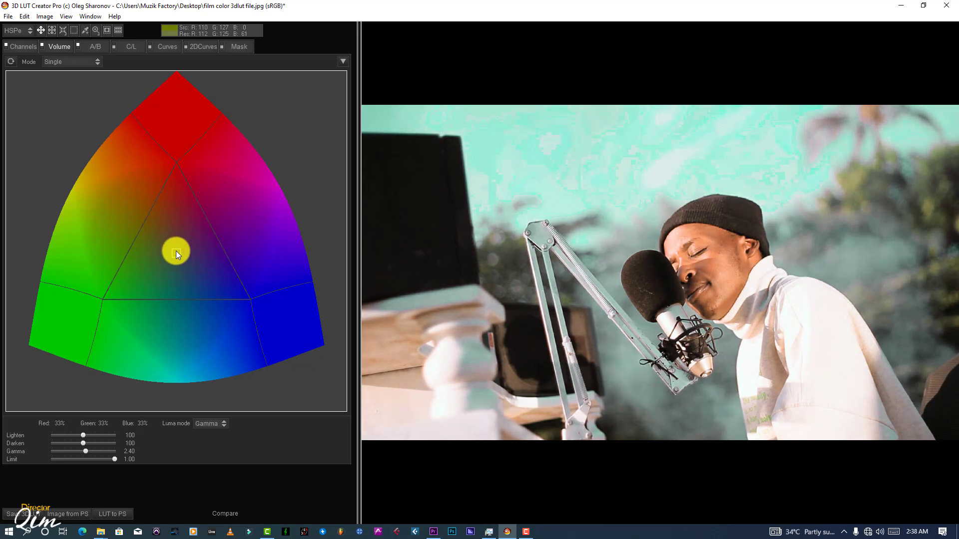
drag(176, 251, 156, 253)
click(95, 46)
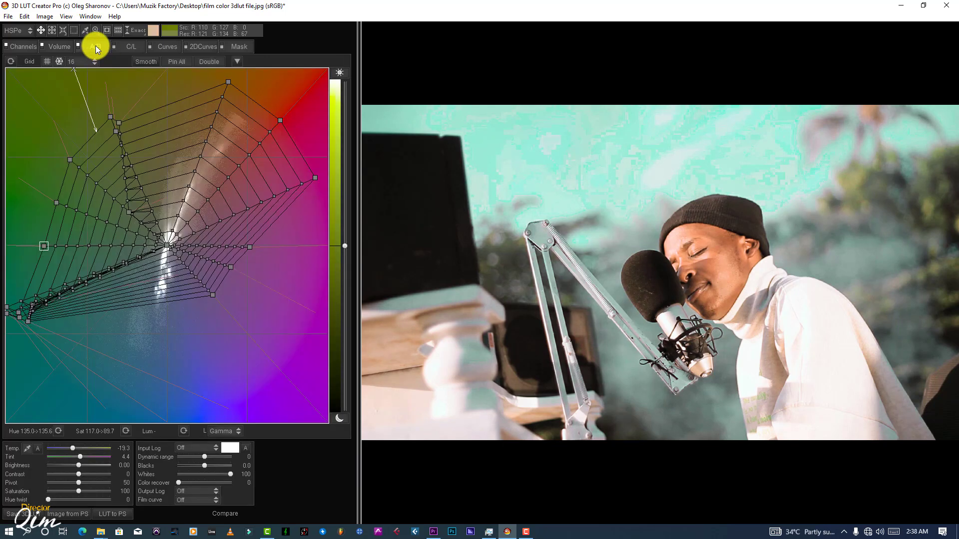
- Drag the skin-tone grid node outward for more saturation and pull a yellow-green node toward green
click(168, 247)
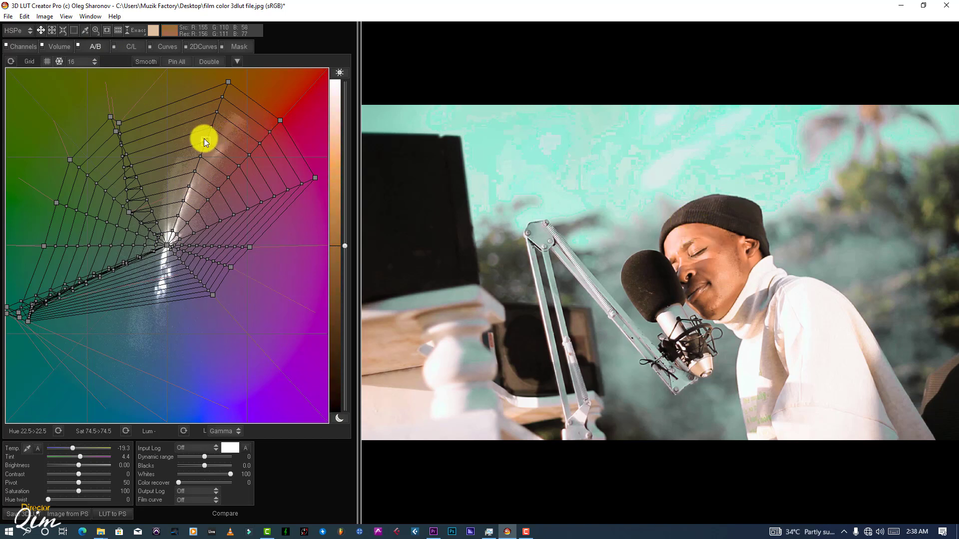
mouse_move(203, 140)
mouse_down()
mouse_move(215, 111)
mouse_move(211, 121)
mouse_move(228, 121)
mouse_move(203, 124)
mouse_move(221, 121)
mouse_move(218, 135)
mouse_up()
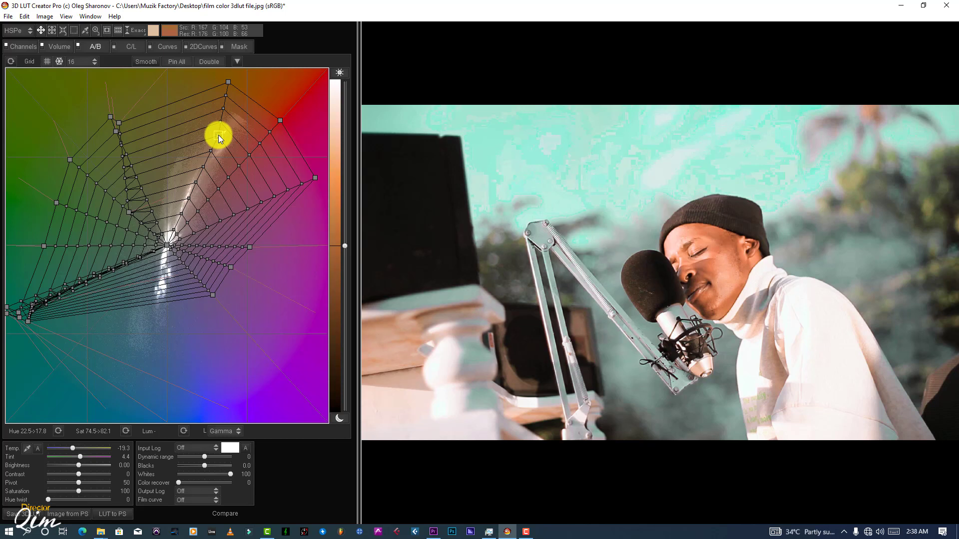
mouse_move(218, 134)
mouse_down()
mouse_move(209, 134)
mouse_move(219, 136)
mouse_up()
click(219, 516)
double_click(219, 134)
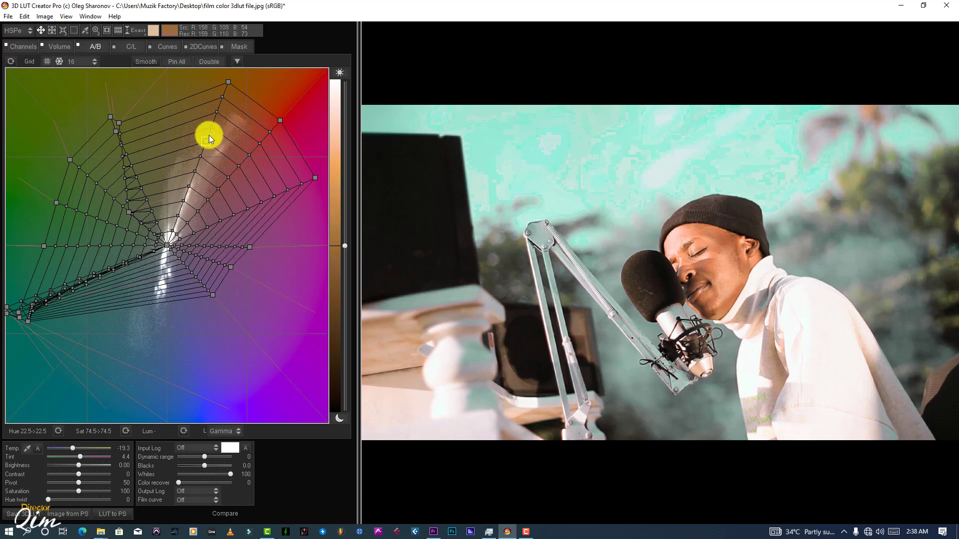
drag(204, 140, 218, 133)
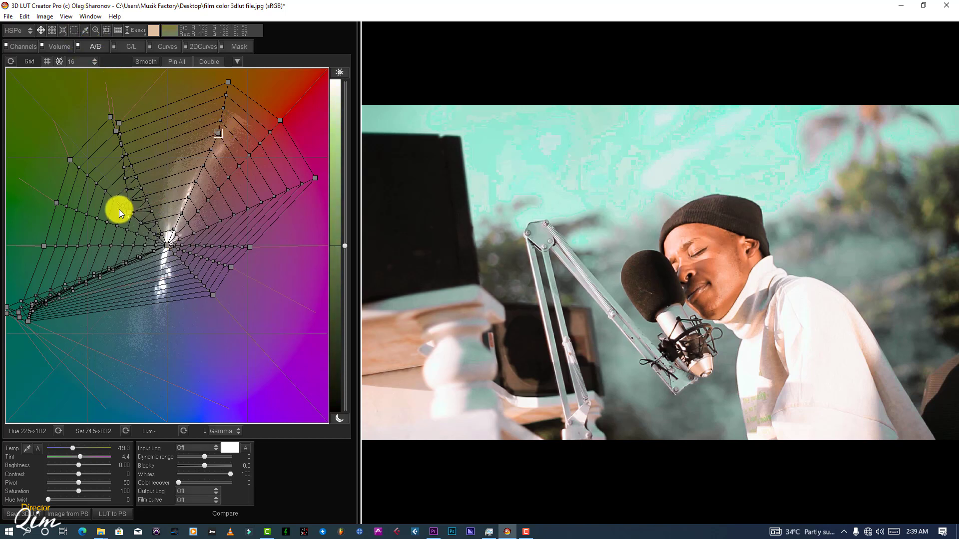
drag(128, 214, 112, 214)
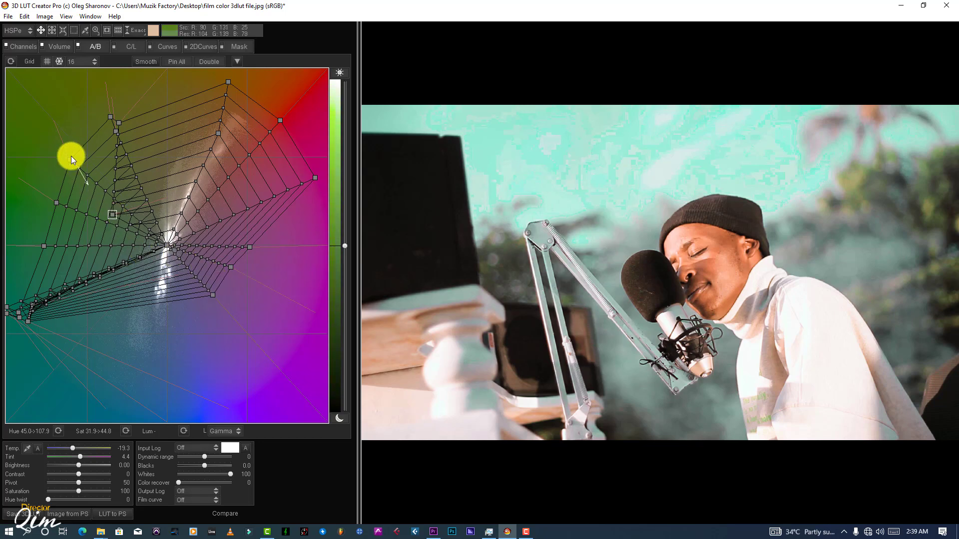
click(139, 47)
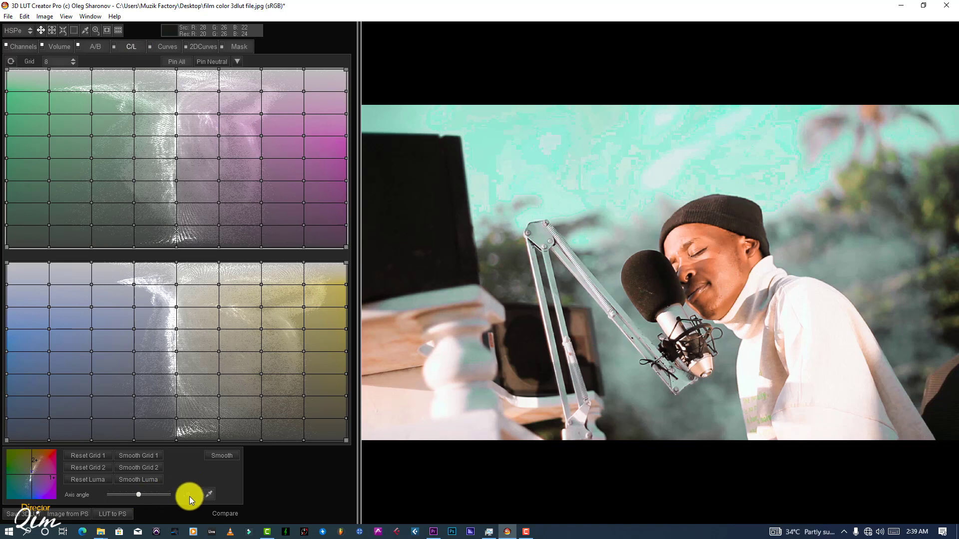
- Rotate the C/L colour axis angle to 31
click(164, 499)
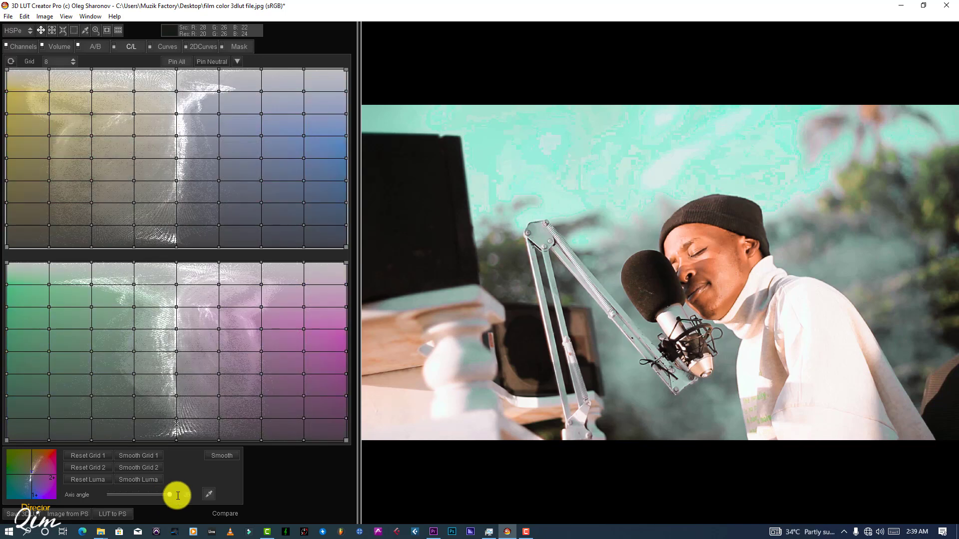
click(169, 497)
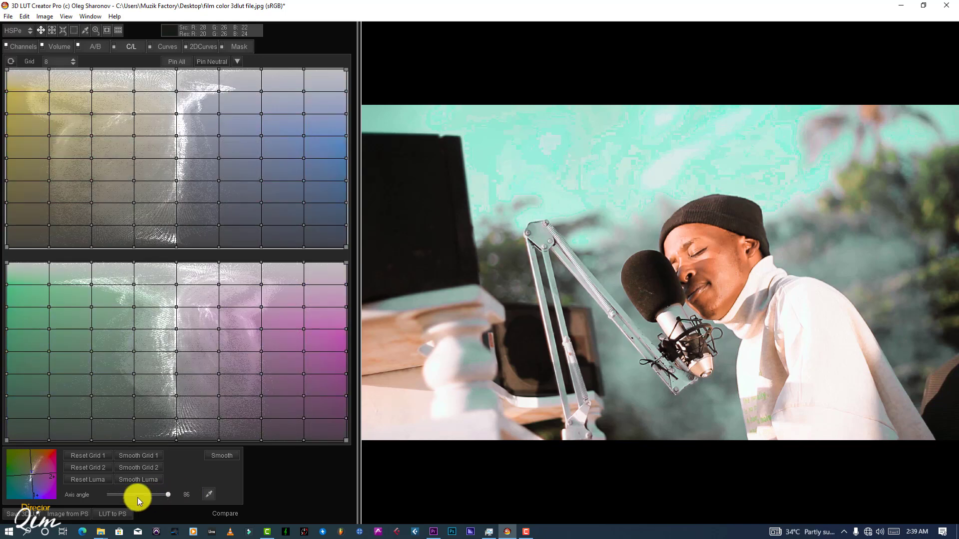
click(162, 494)
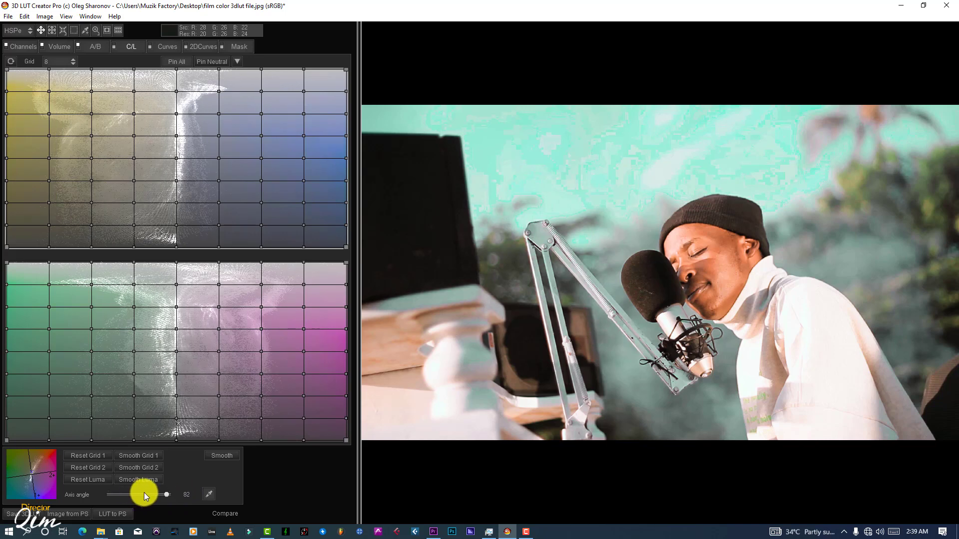
drag(165, 493, 120, 498)
drag(125, 498, 149, 491)
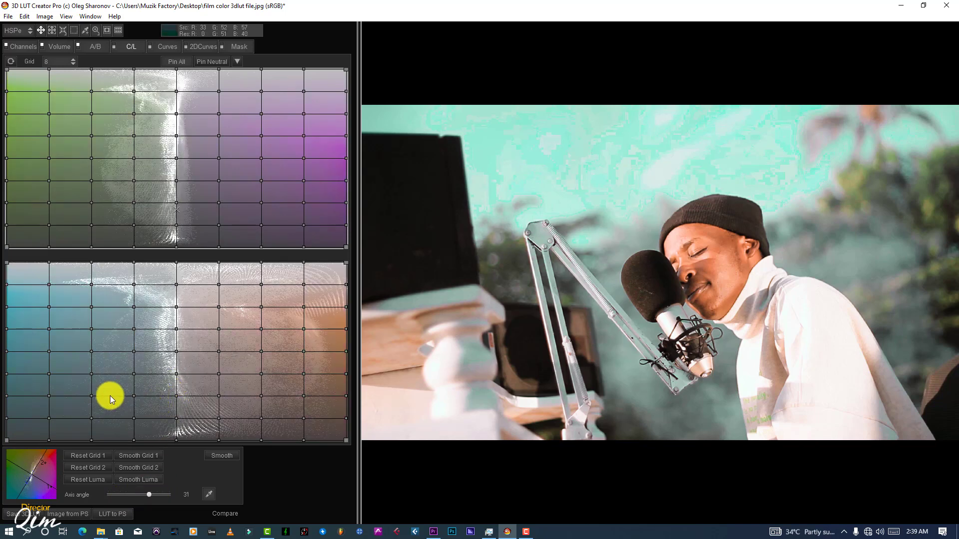
- Spread several lower-grid nodes left and right, then smooth the warped grid
click(177, 441)
drag(133, 419, 103, 421)
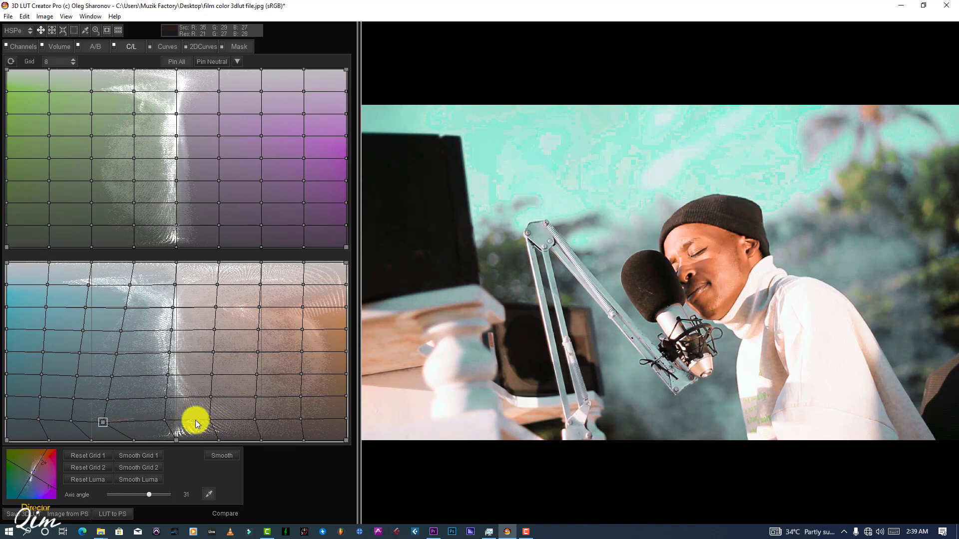
drag(208, 418, 235, 426)
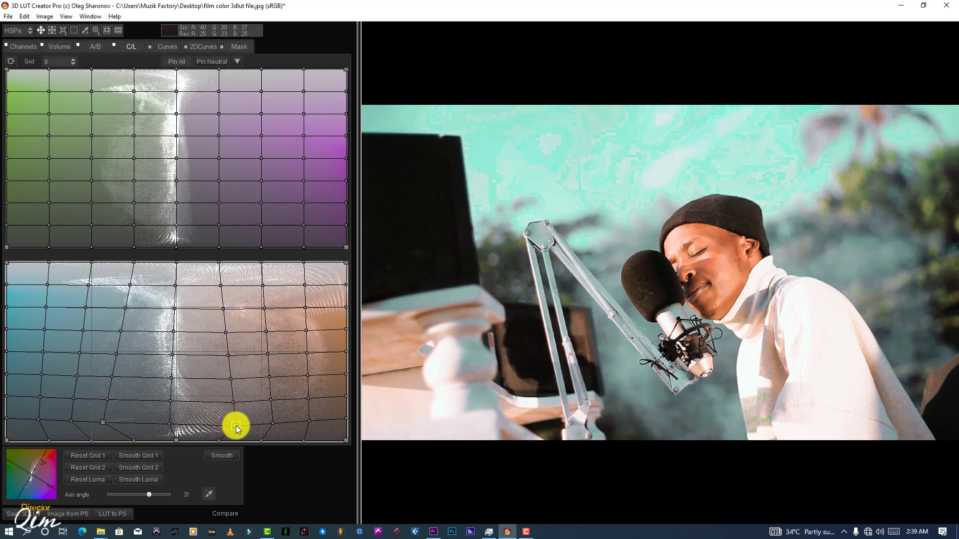
drag(116, 353, 104, 354)
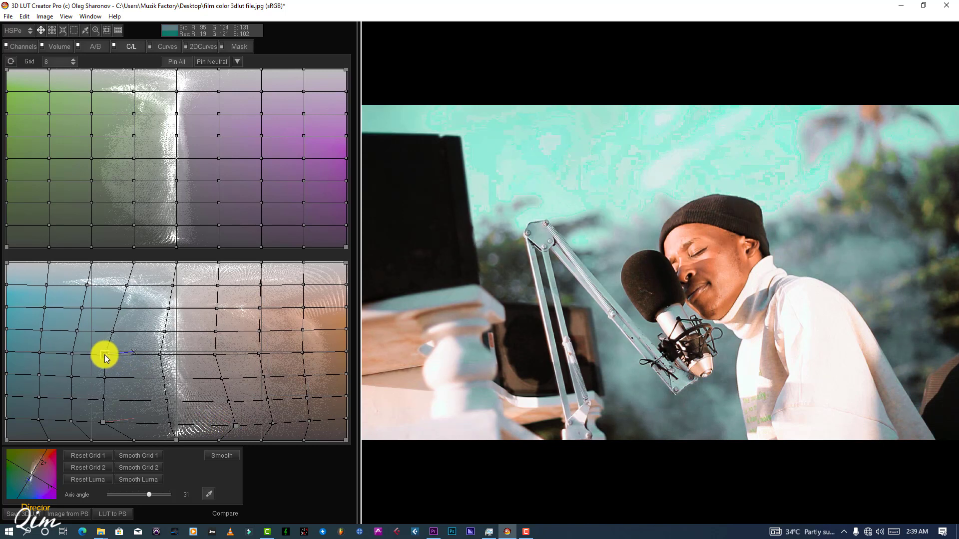
drag(214, 354, 223, 353)
click(225, 457)
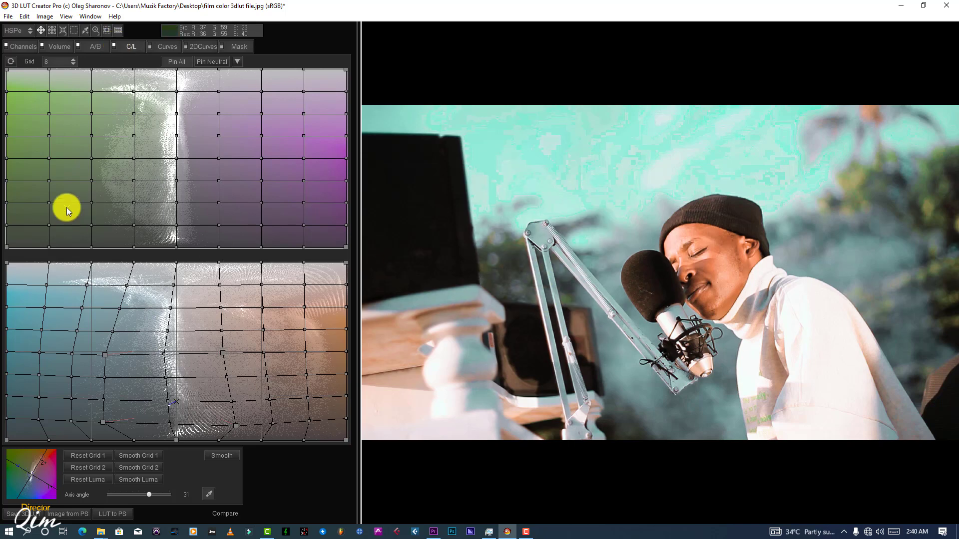
click(168, 46)
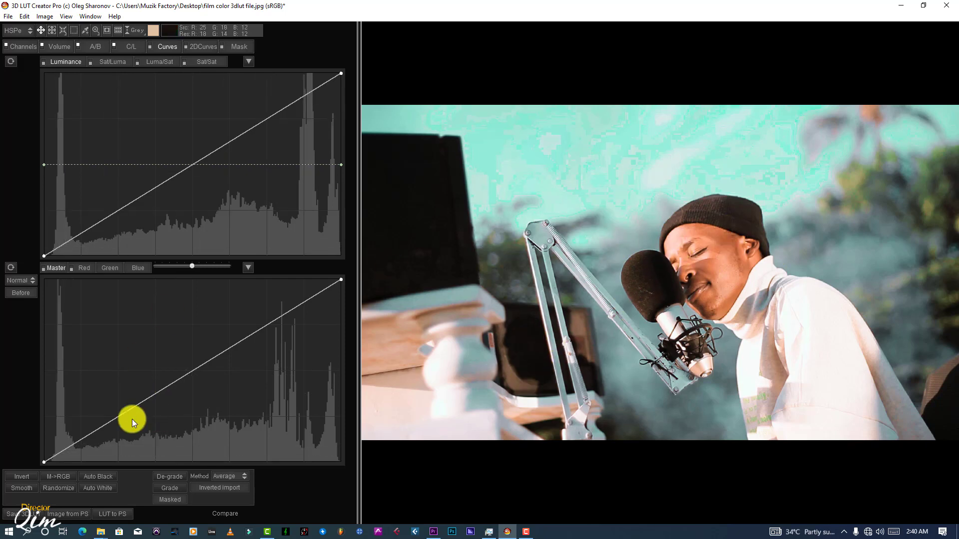
- Add points at 64 and 128 on the Master curve and crush the blacks on Master and Green
click(118, 415)
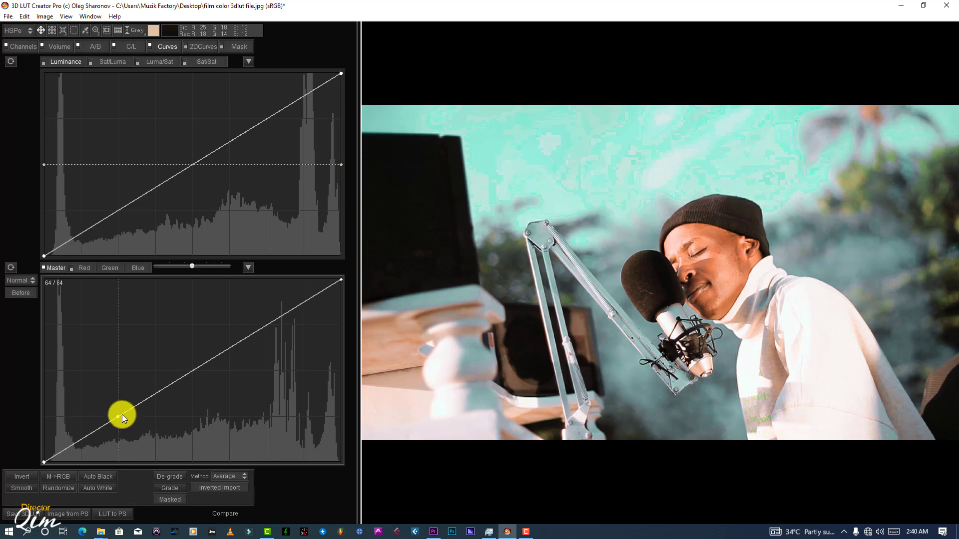
click(194, 370)
drag(118, 418, 120, 421)
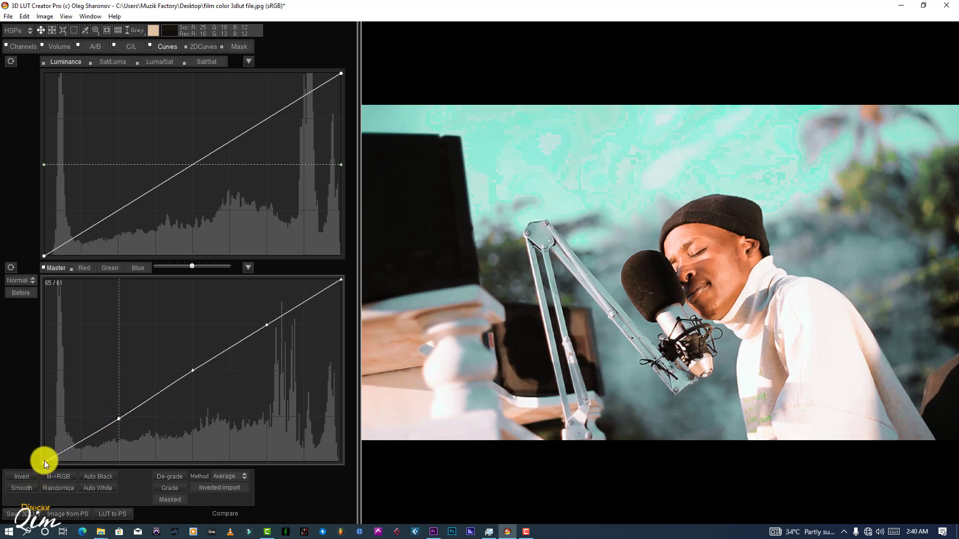
drag(44, 461, 47, 460)
click(85, 267)
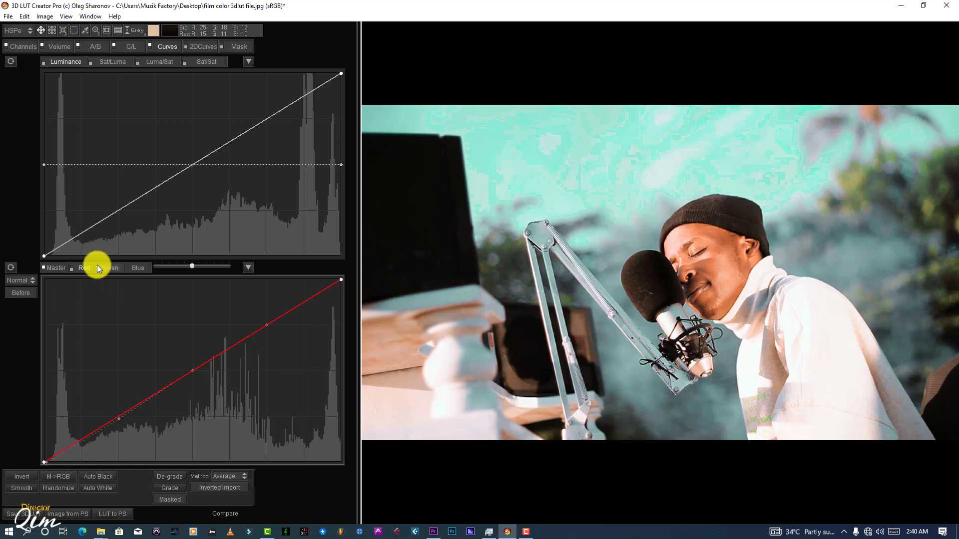
click(106, 268)
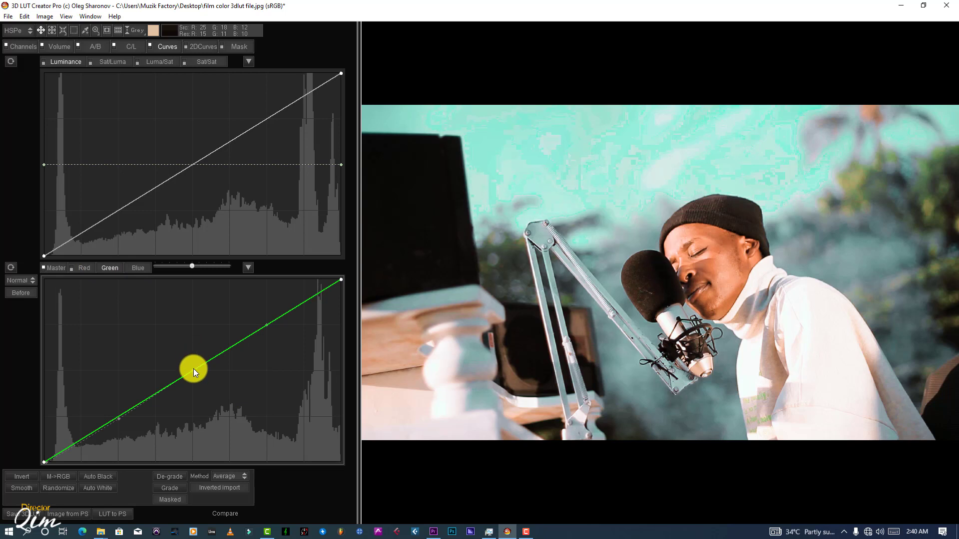
click(119, 416)
drag(44, 463, 50, 463)
- Add points at 128 and 63 on the Blue curve, set its black point to 5/0, and compare
click(128, 271)
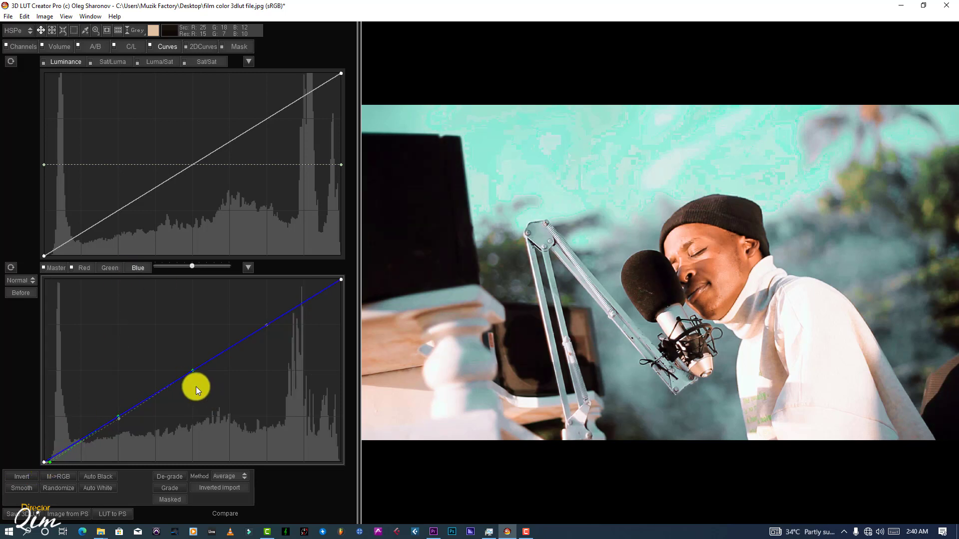
click(193, 370)
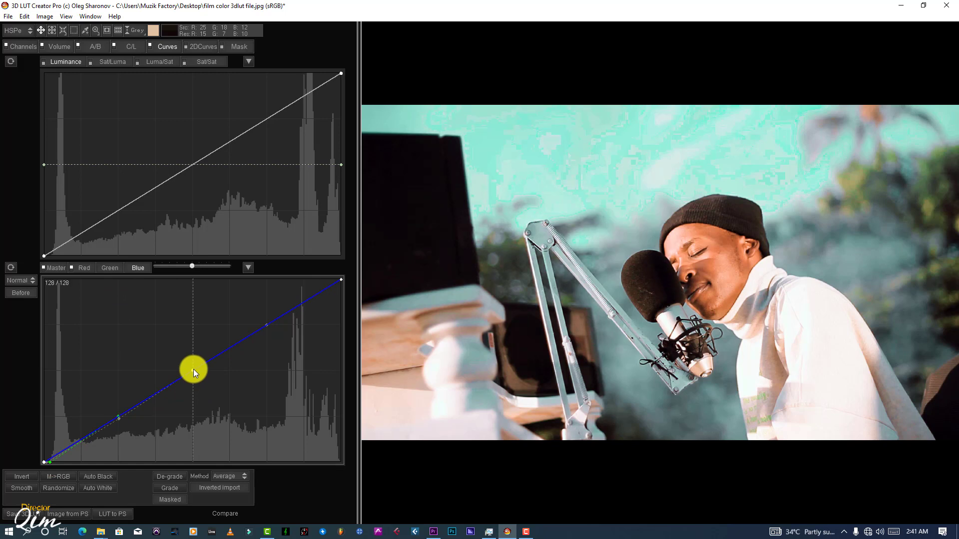
click(118, 417)
click(44, 462)
click(231, 517)
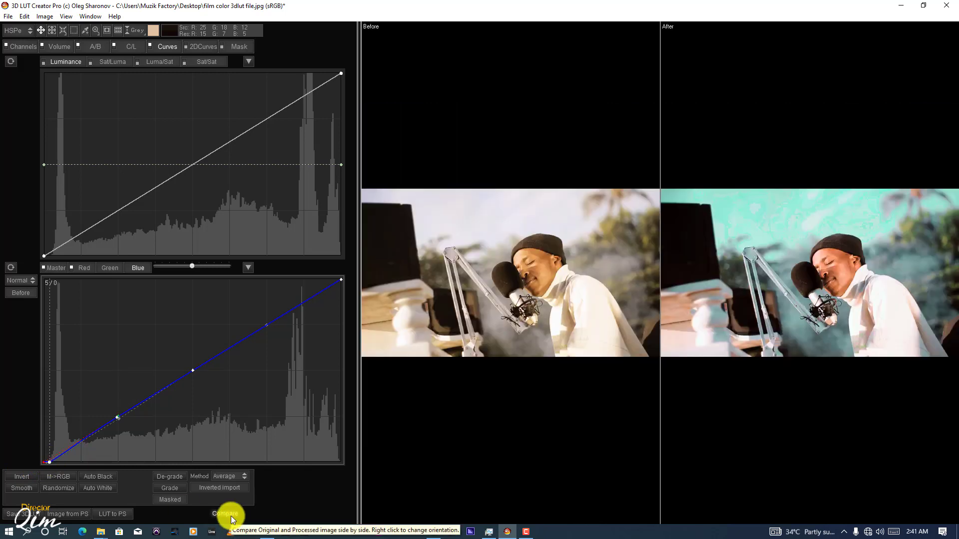
click(230, 516)
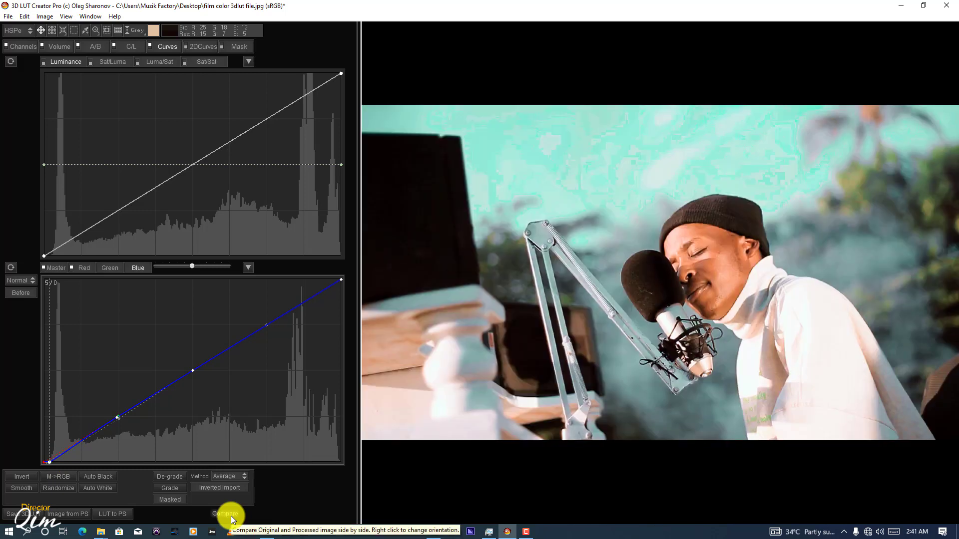
click(50, 268)
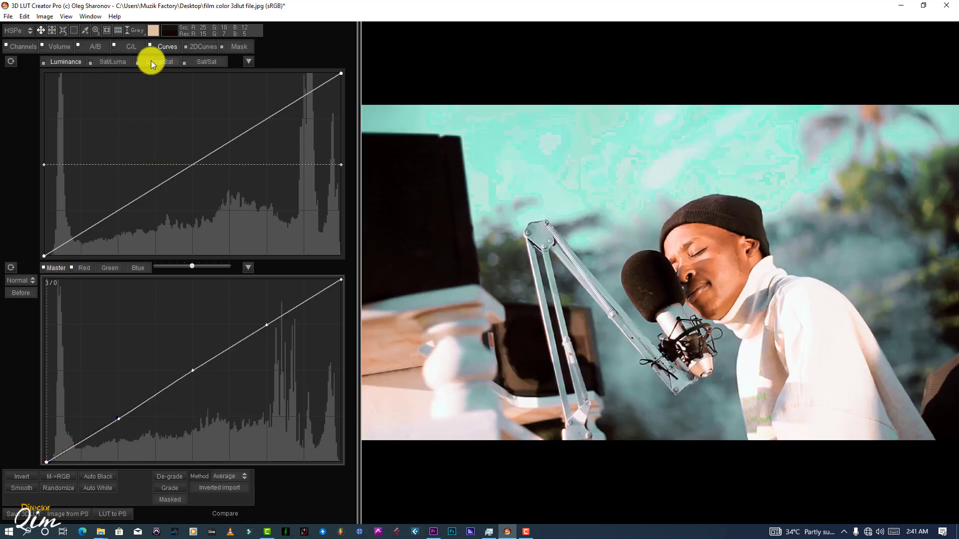
- Add three anchor points along the Sat/Sat curve's diagonal
click(205, 61)
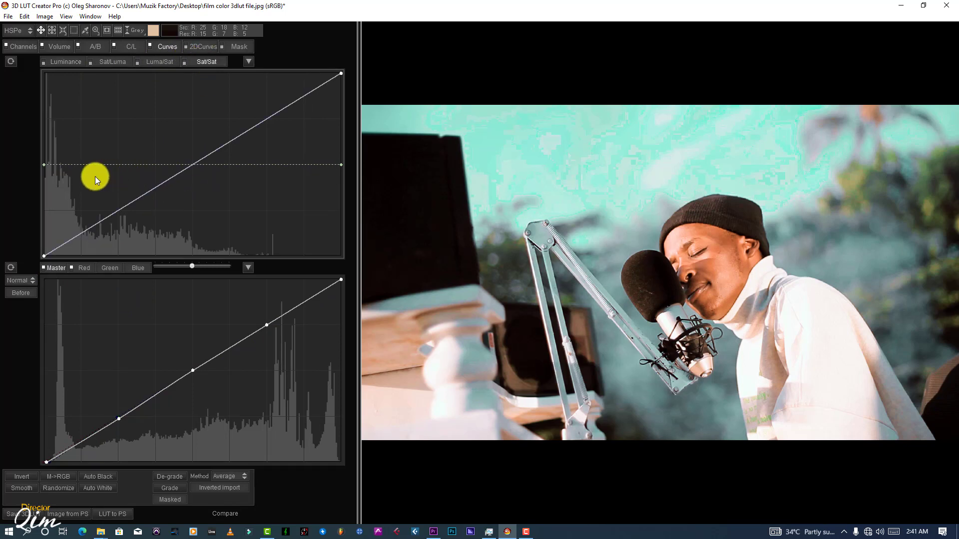
click(80, 165)
click(116, 163)
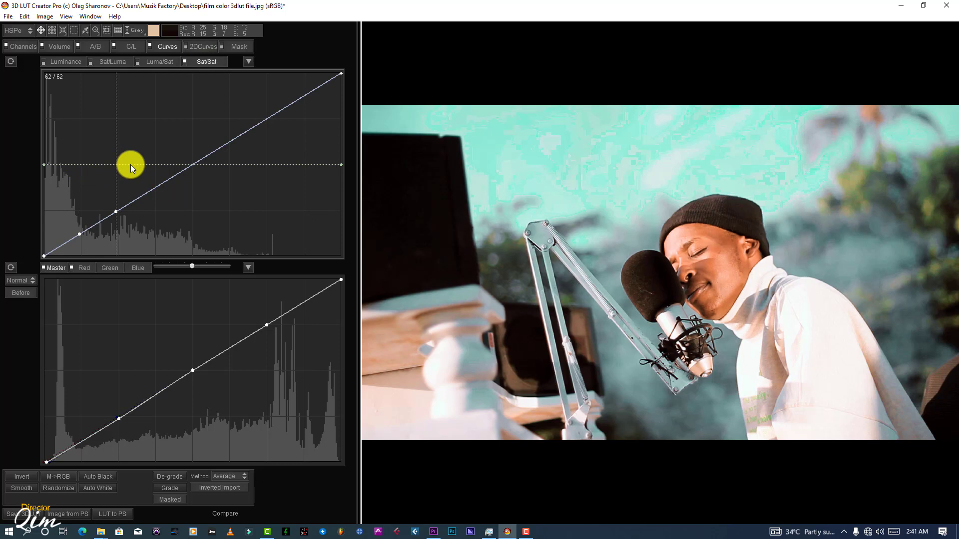
click(156, 166)
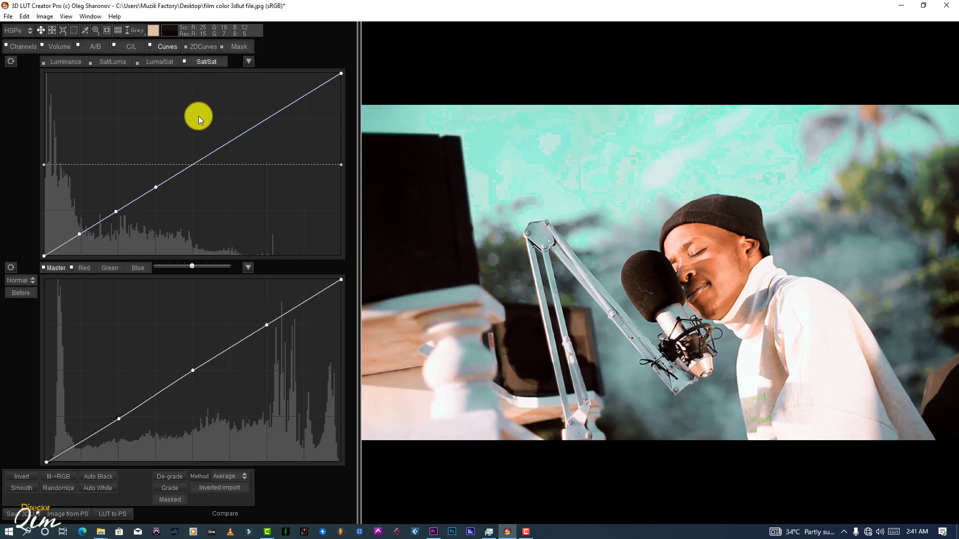
click(77, 61)
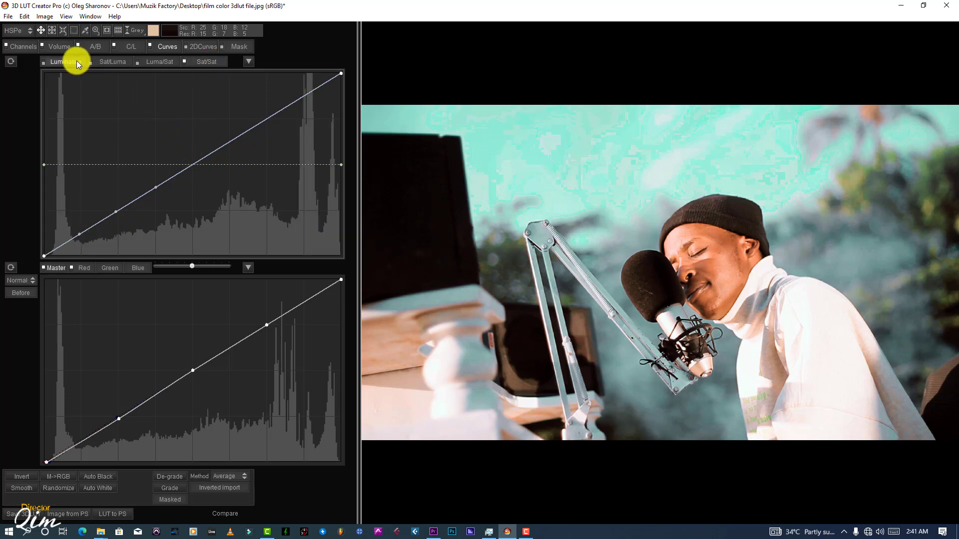
click(106, 59)
click(170, 61)
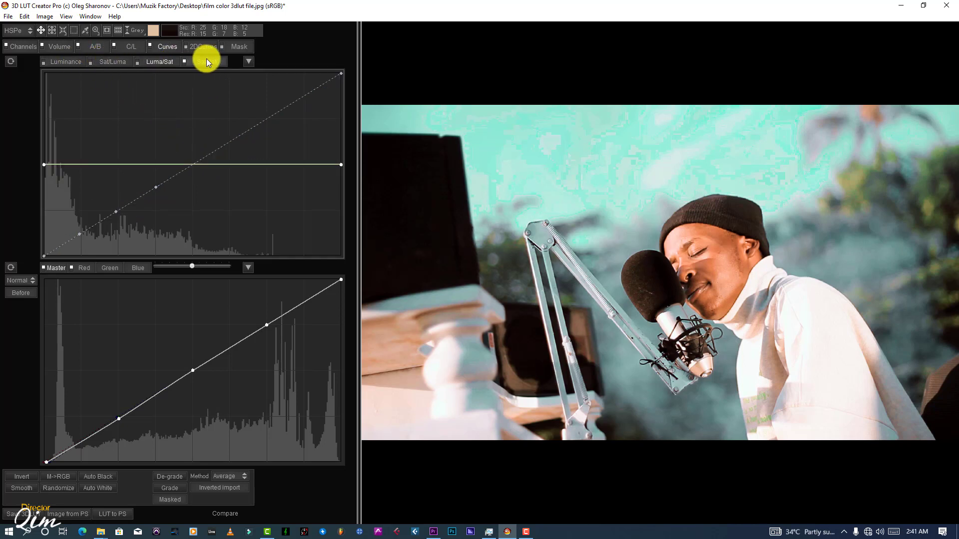
click(206, 60)
- Pin the Sat/Sat curve at 128/128 and 224/224
click(192, 163)
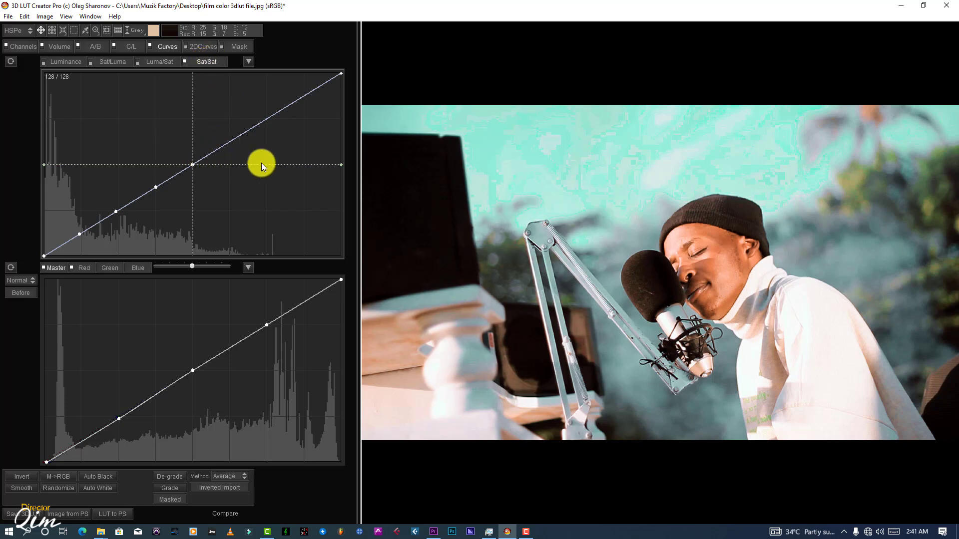
click(340, 165)
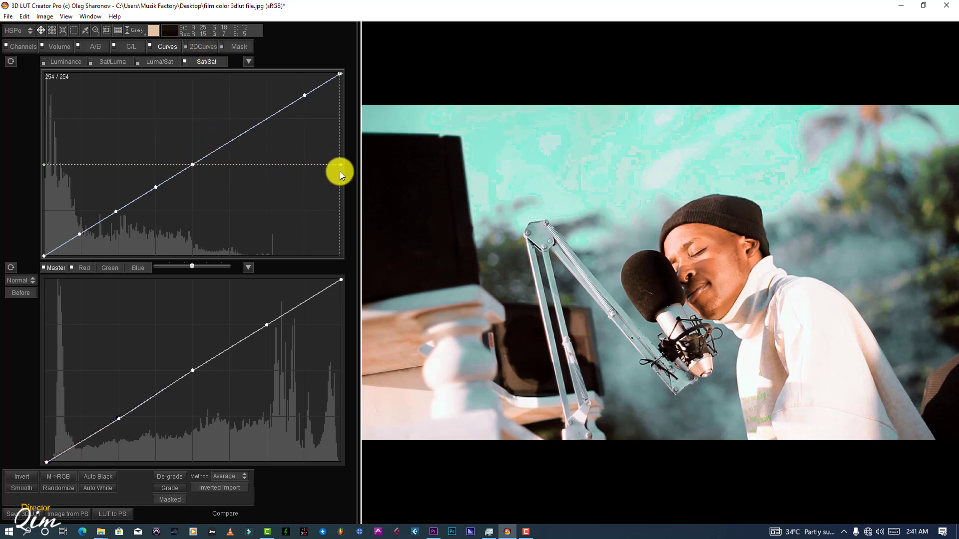
click(165, 61)
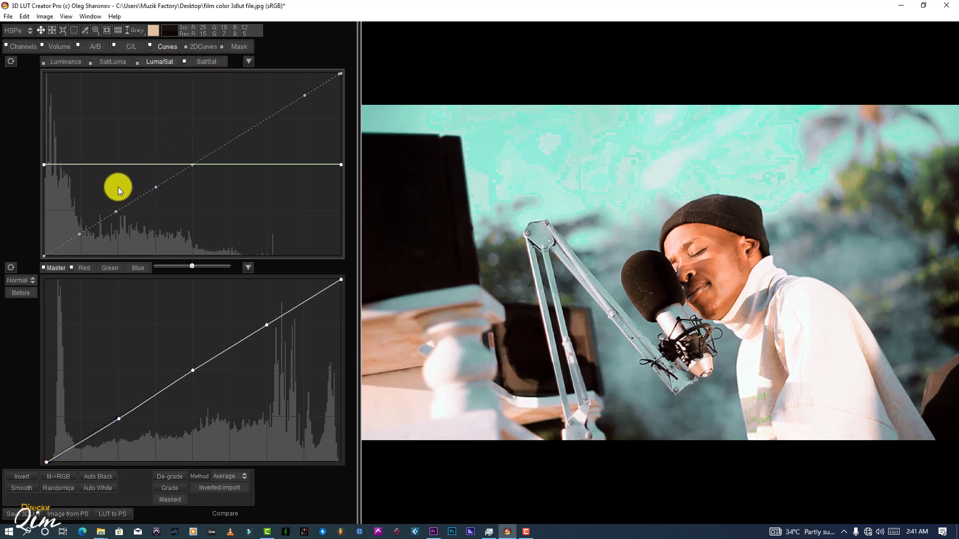
click(106, 65)
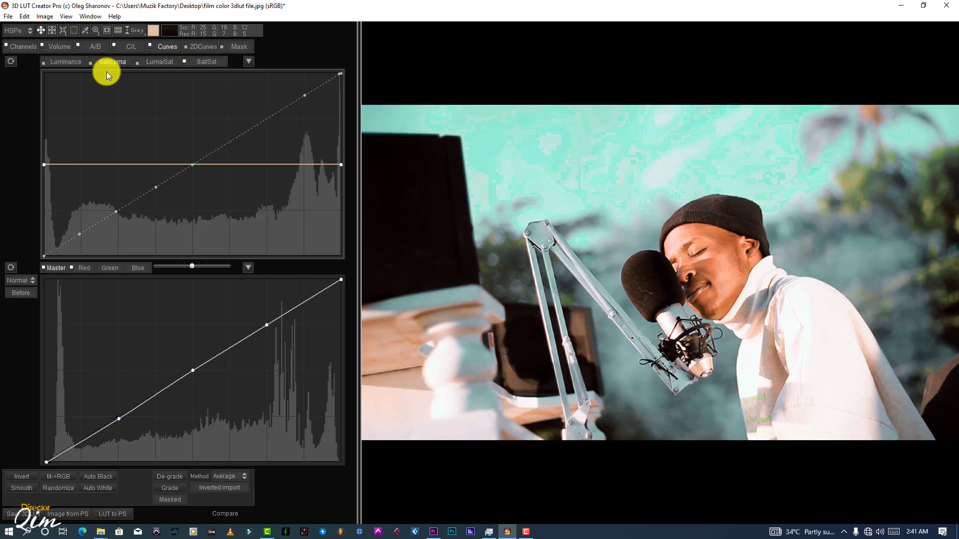
- Pin the Sat/Luma curve with seven flat points and lower both ends, the left to 77
click(80, 164)
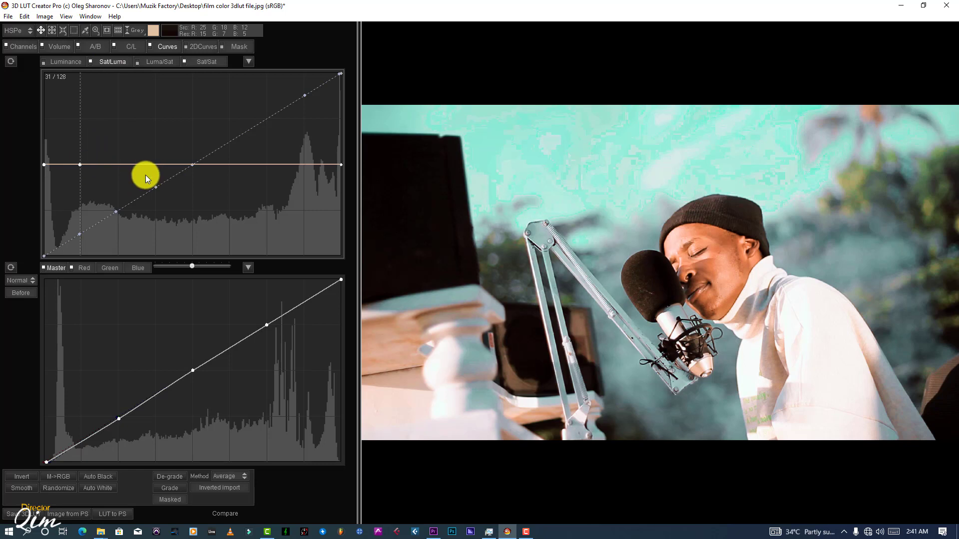
click(120, 164)
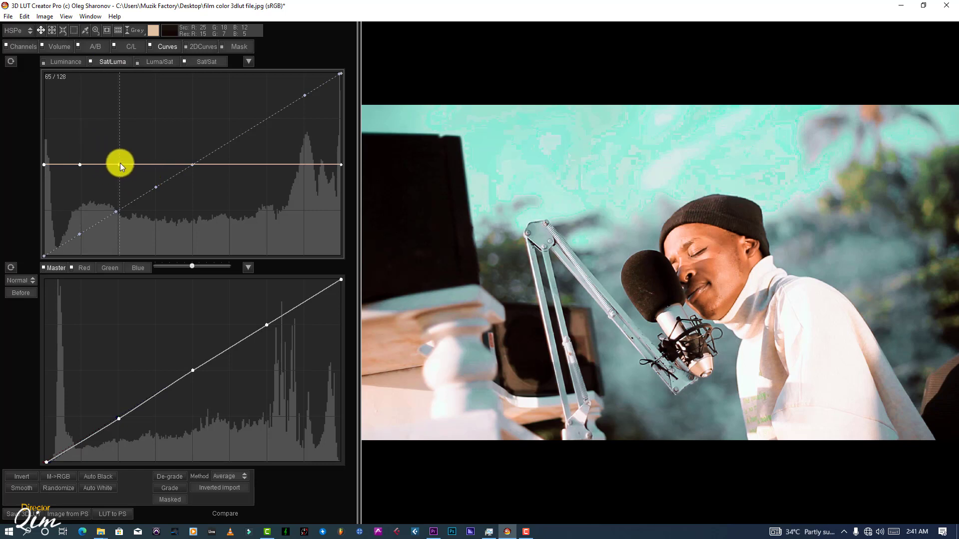
click(154, 164)
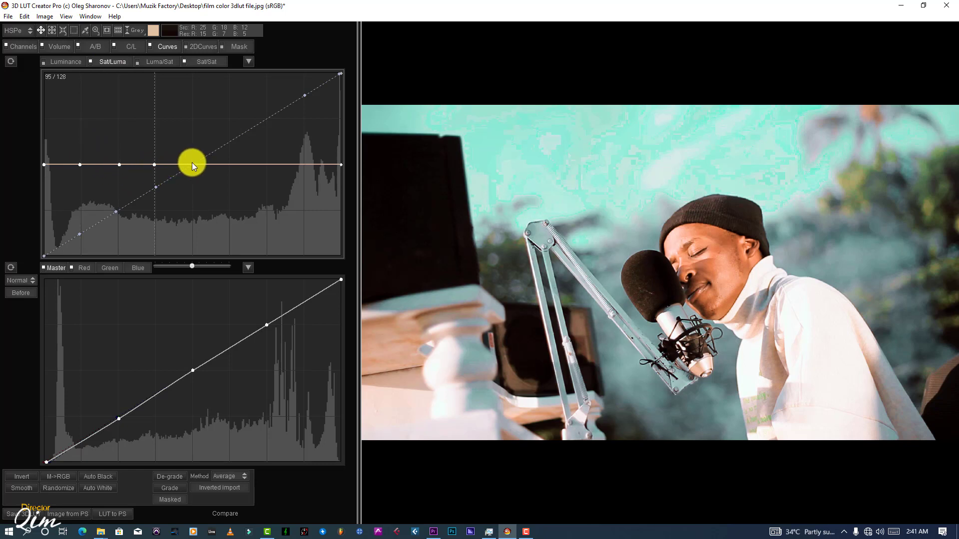
click(192, 164)
click(230, 165)
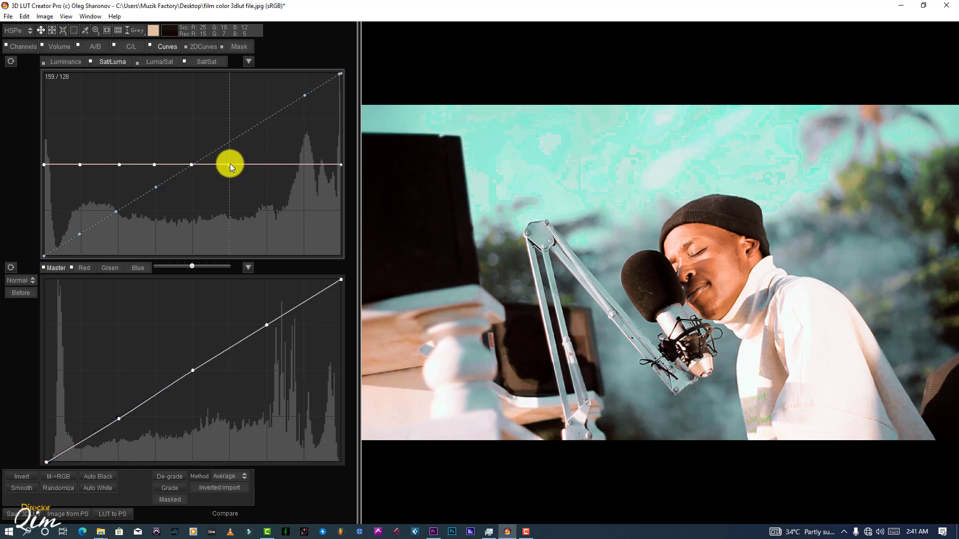
click(266, 165)
click(305, 164)
drag(44, 165, 44, 202)
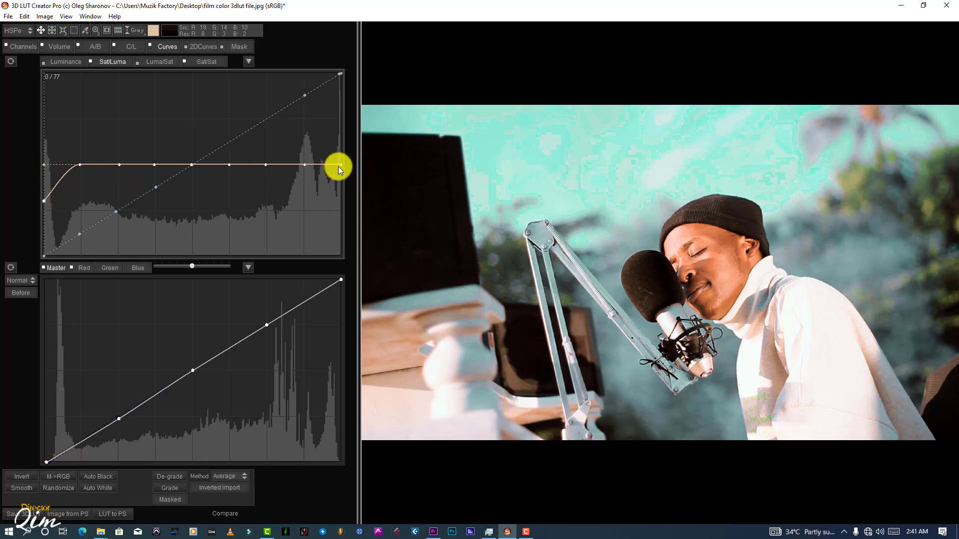
mouse_move(339, 166)
mouse_down()
mouse_move(335, 227)
mouse_move(337, 158)
mouse_move(319, 268)
mouse_move(337, 167)
mouse_up()
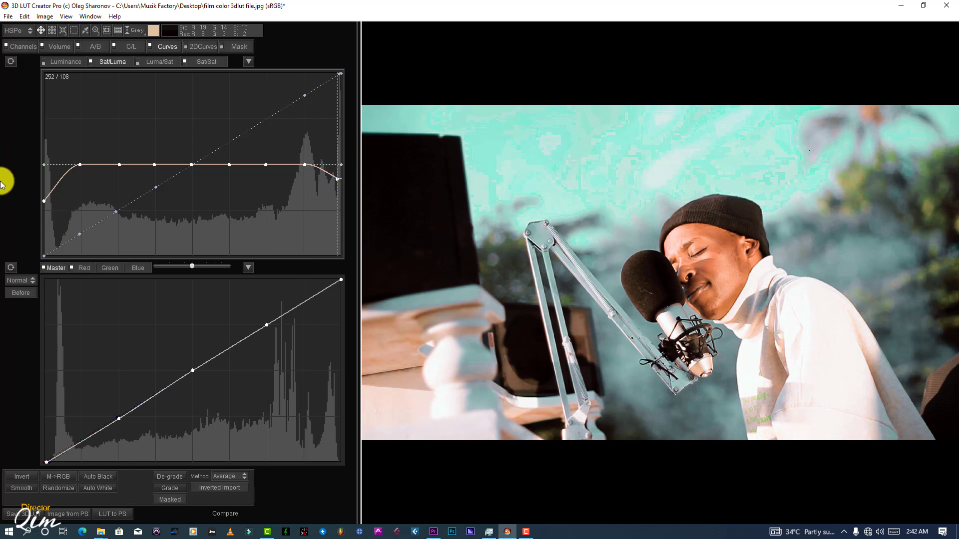
click(149, 61)
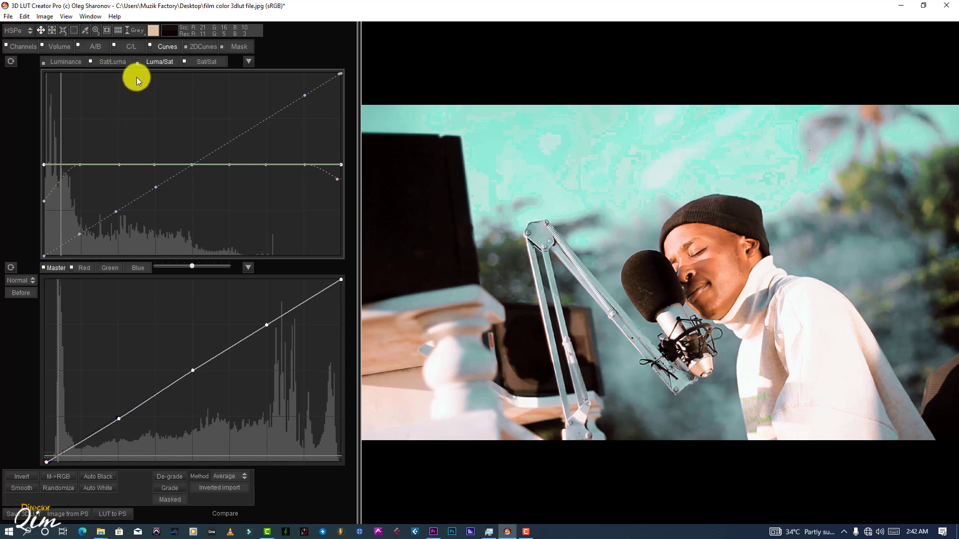
- Show the before and after comparison in 3D LUT Creator's Mask view
click(202, 48)
click(241, 48)
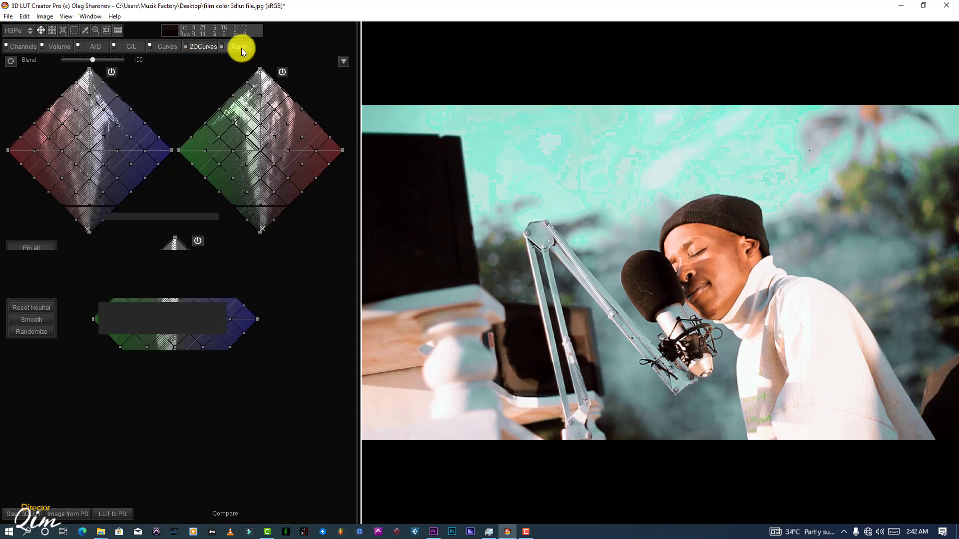
click(227, 513)
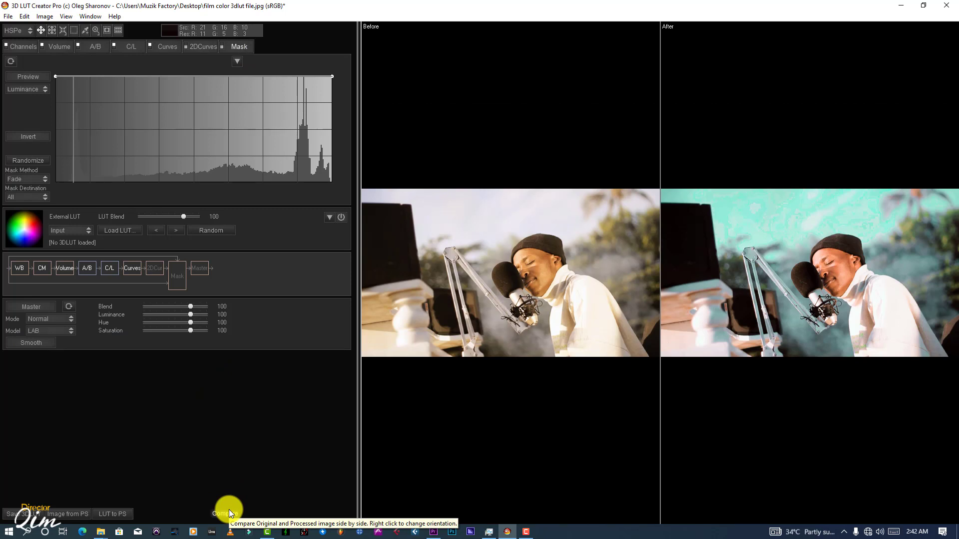
- Save the grade to the Desktop as the .cube LUT 'film color 3dlut file'
click(27, 515)
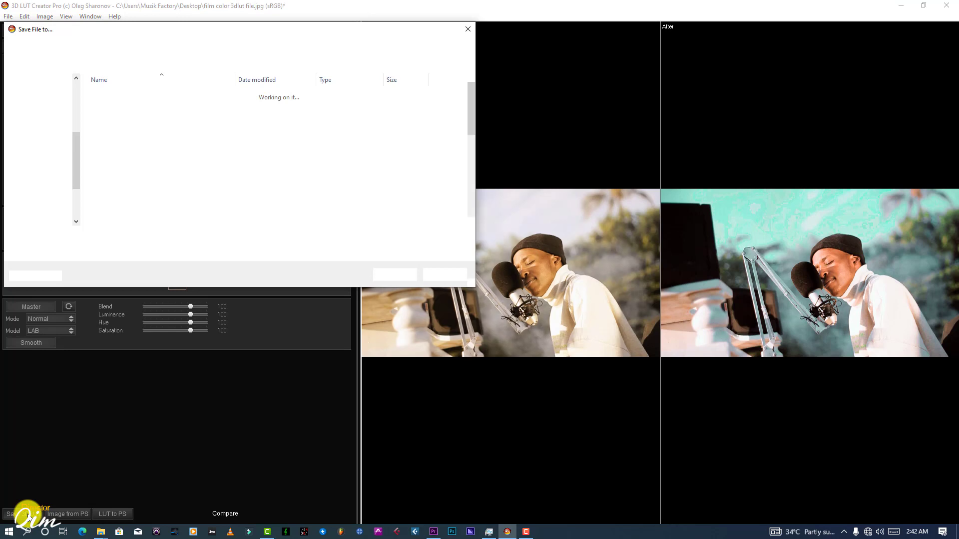
click(116, 250)
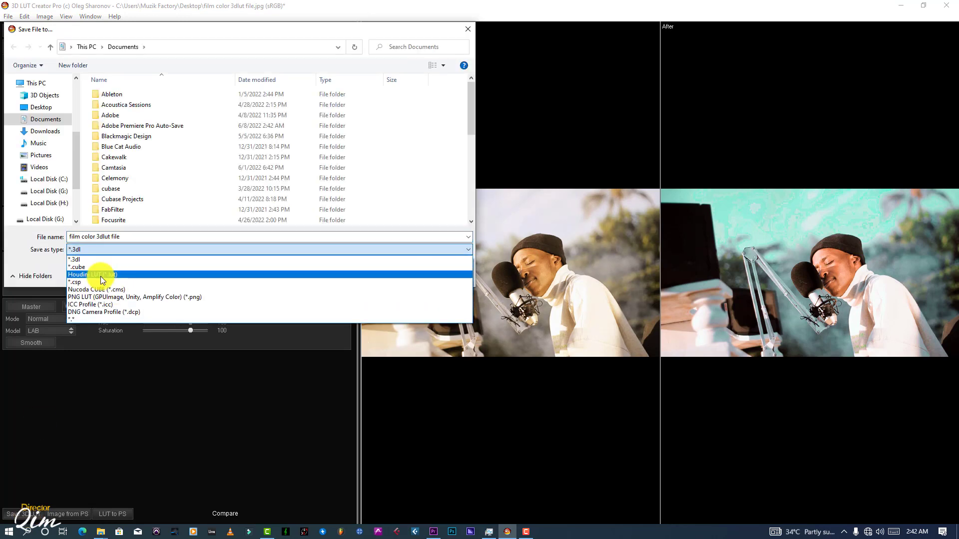
click(97, 267)
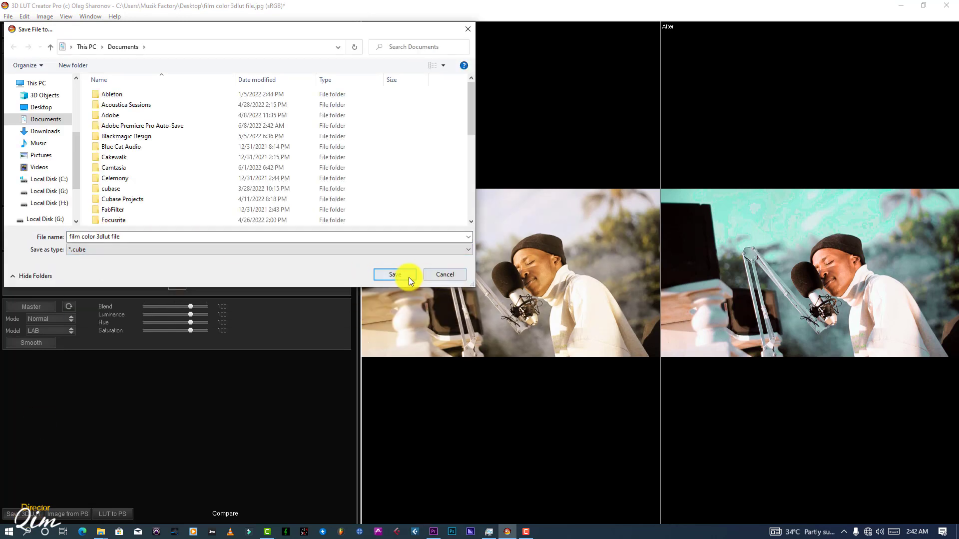
click(45, 107)
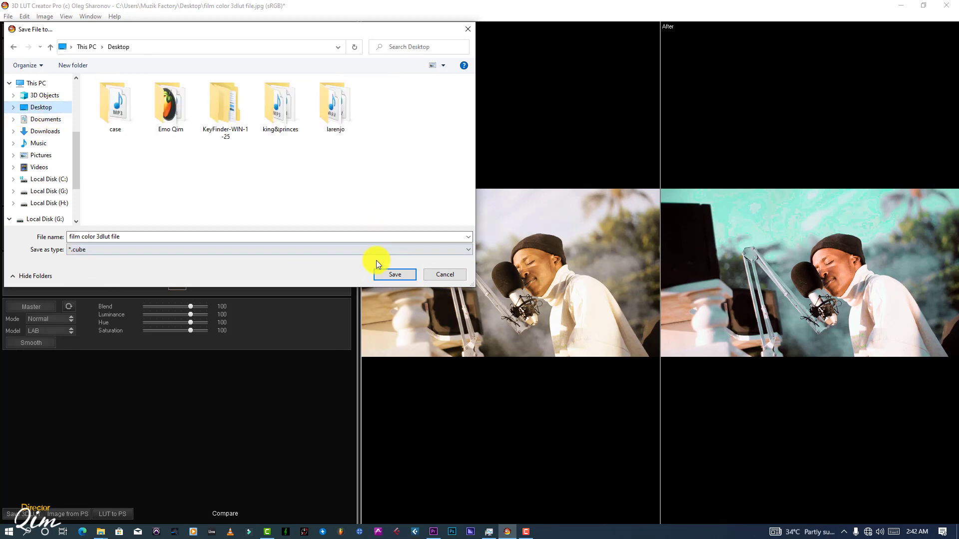
click(387, 273)
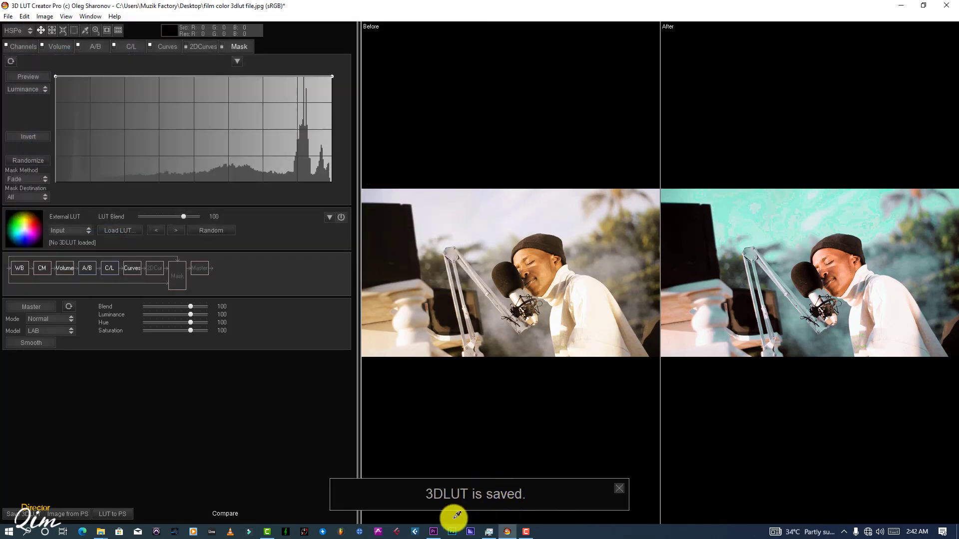
click(433, 531)
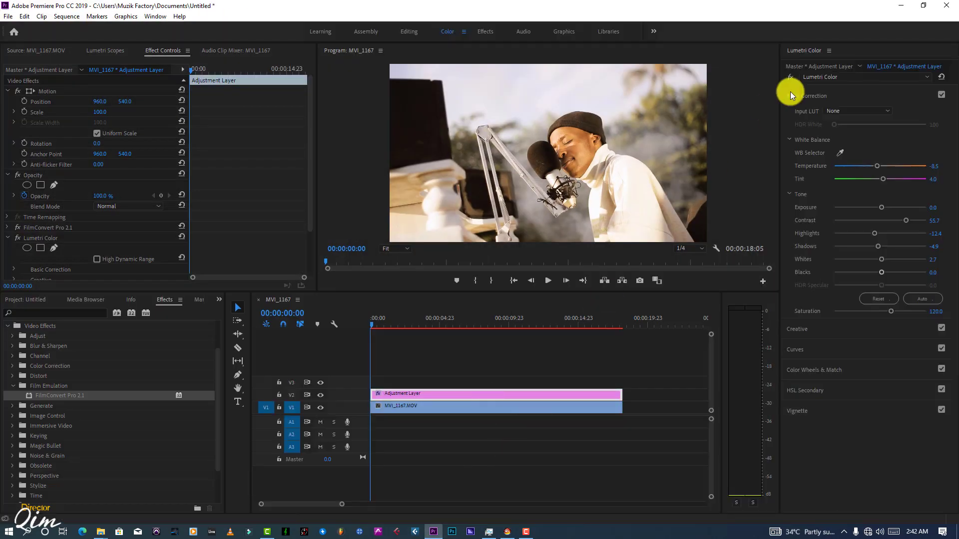
- Load film color 3dlut file.cube from the Desktop as the Lumetri Creative look
click(834, 92)
click(823, 117)
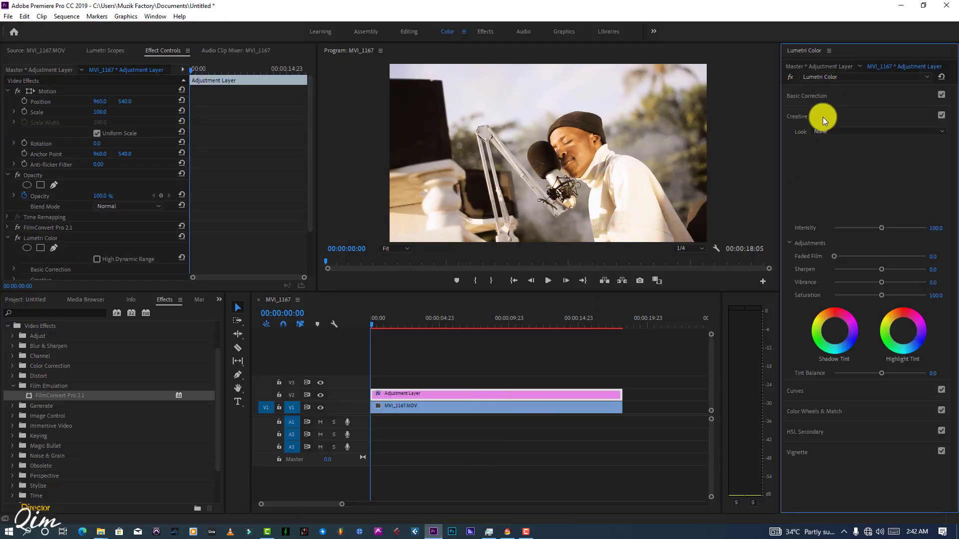
click(831, 130)
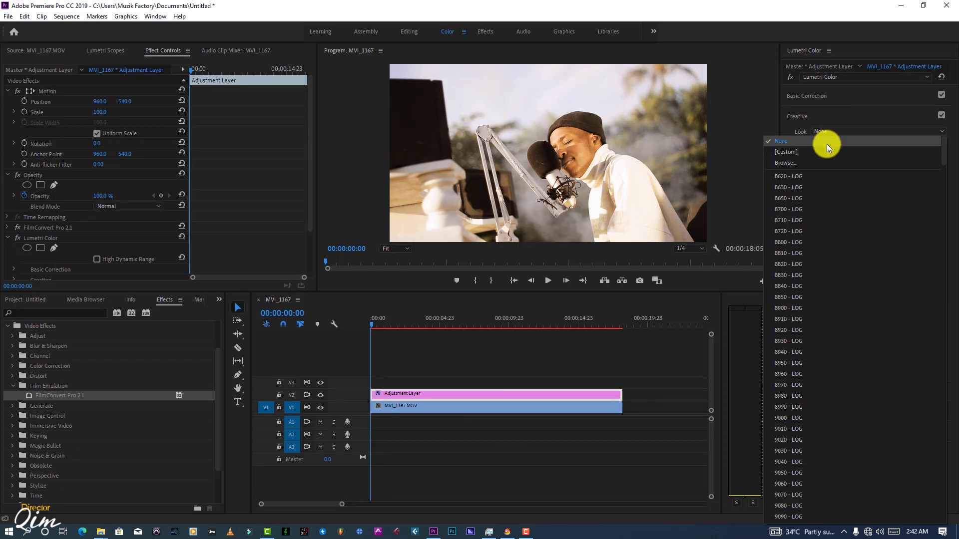
click(826, 144)
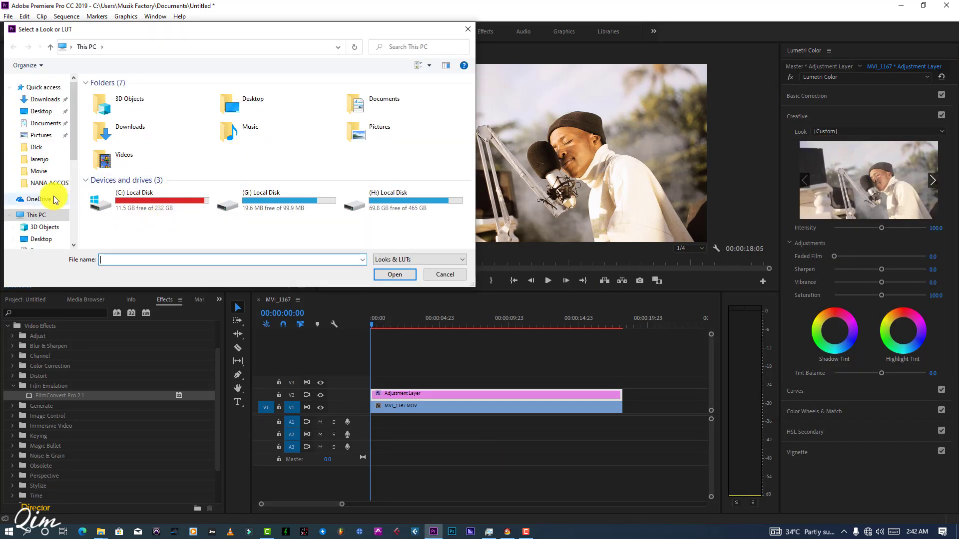
click(41, 111)
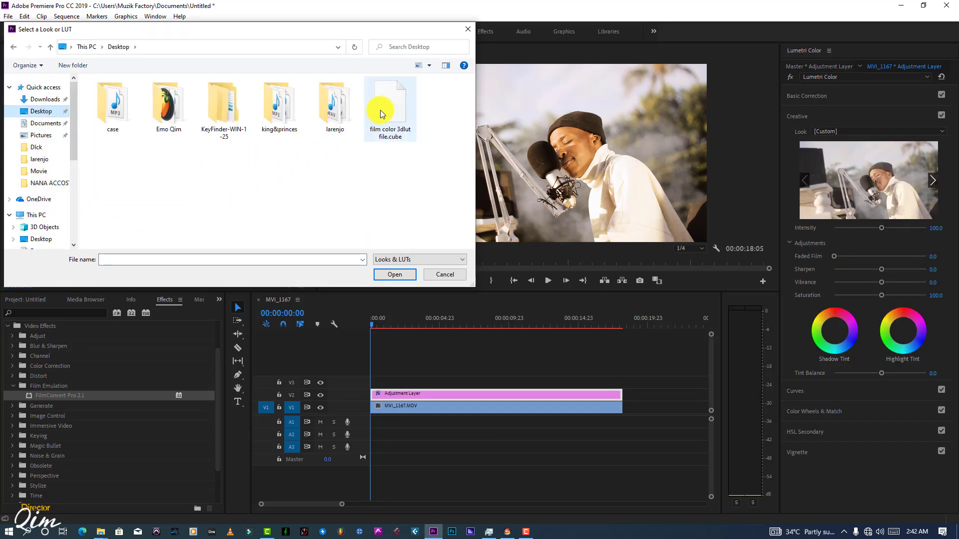
double_click(379, 110)
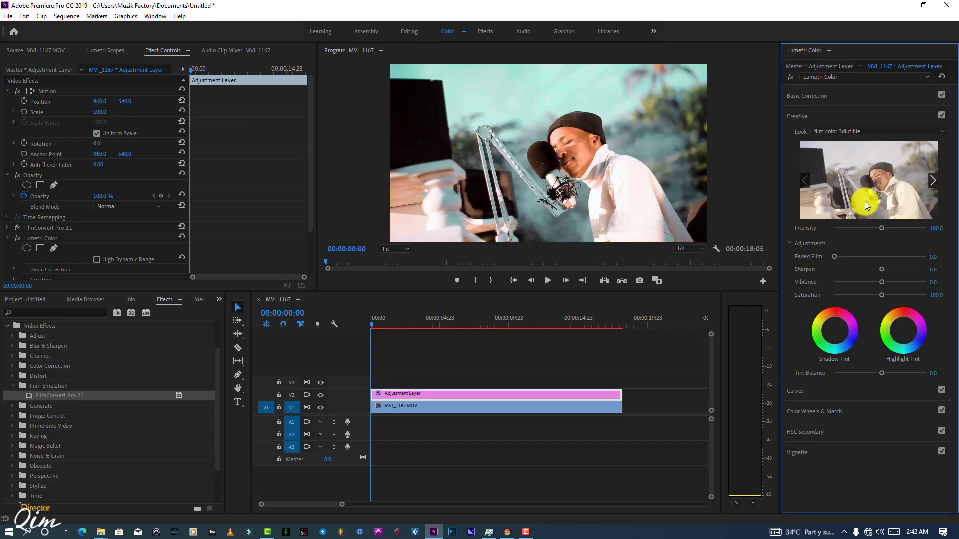
- Set the look's Intensity to 80 and toggle Creative off and on to compare
click(937, 228)
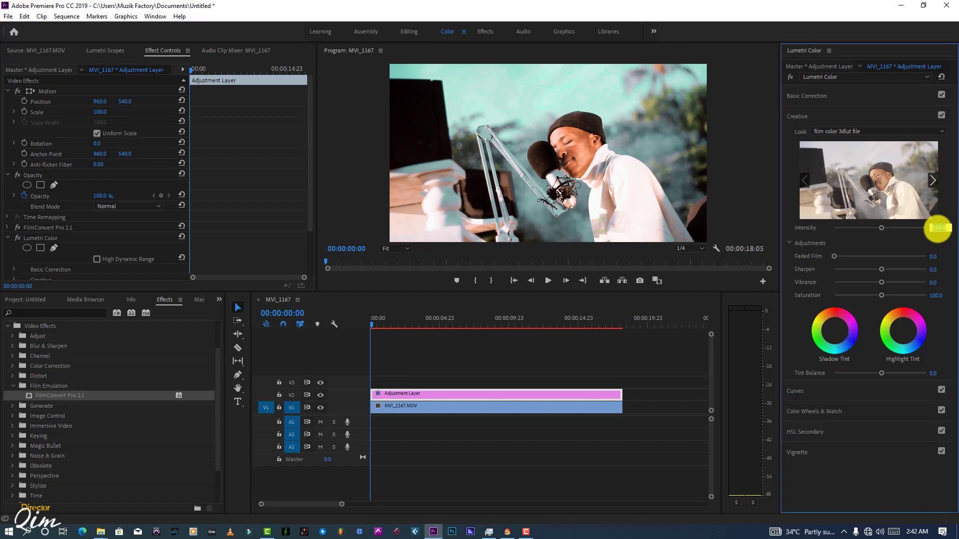
text(80)
key(Return)
click(942, 116)
click(942, 115)
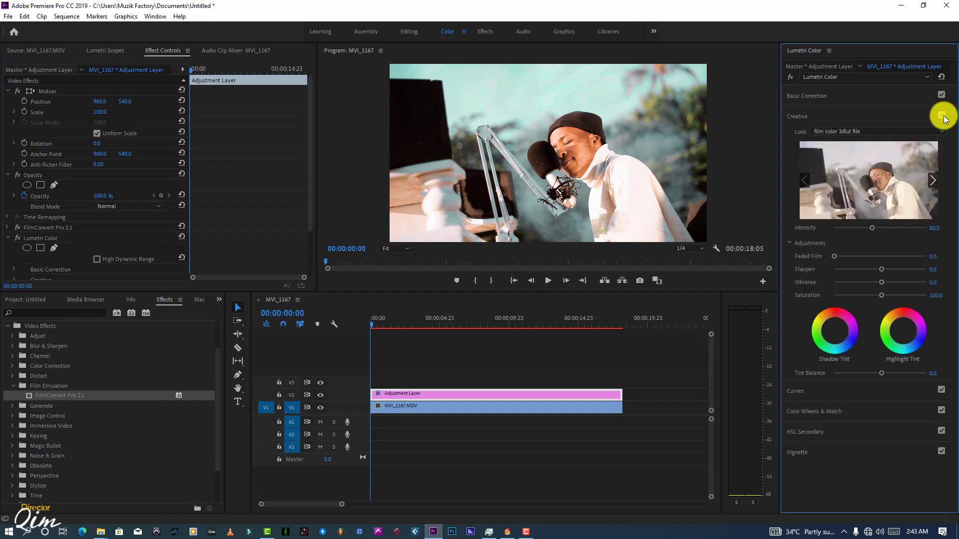
click(942, 115)
click(942, 115)
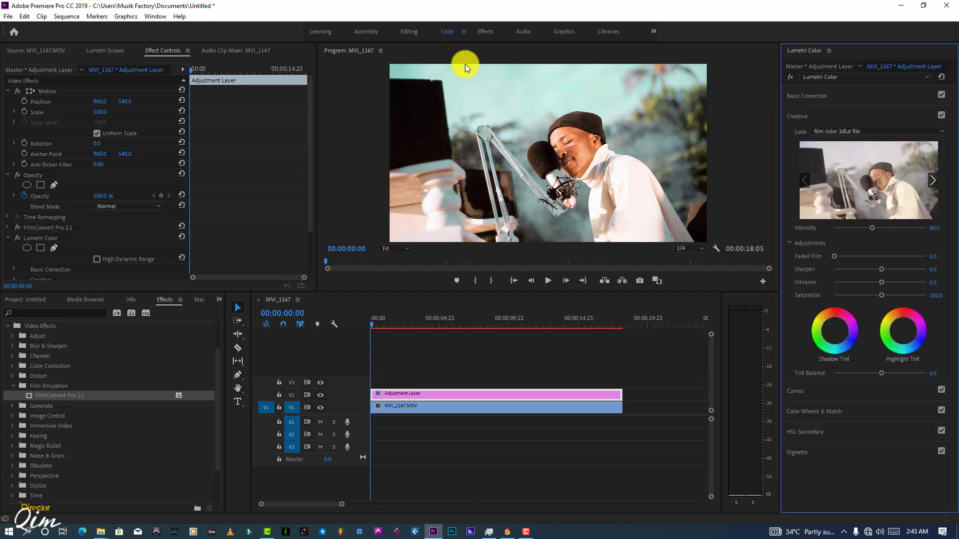
- Save the project, set Creative Vibrance to 10, and bring up the Curves section
click(8, 16)
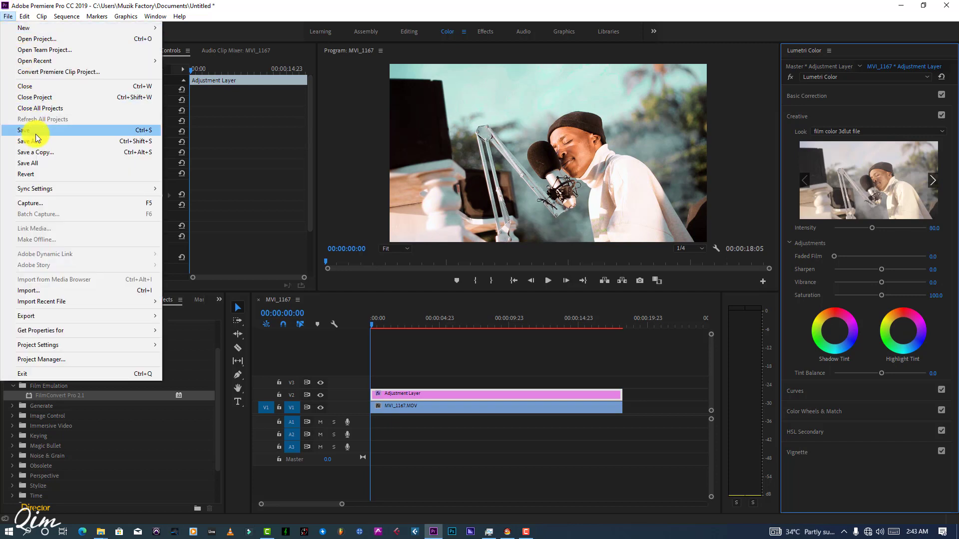
click(90, 130)
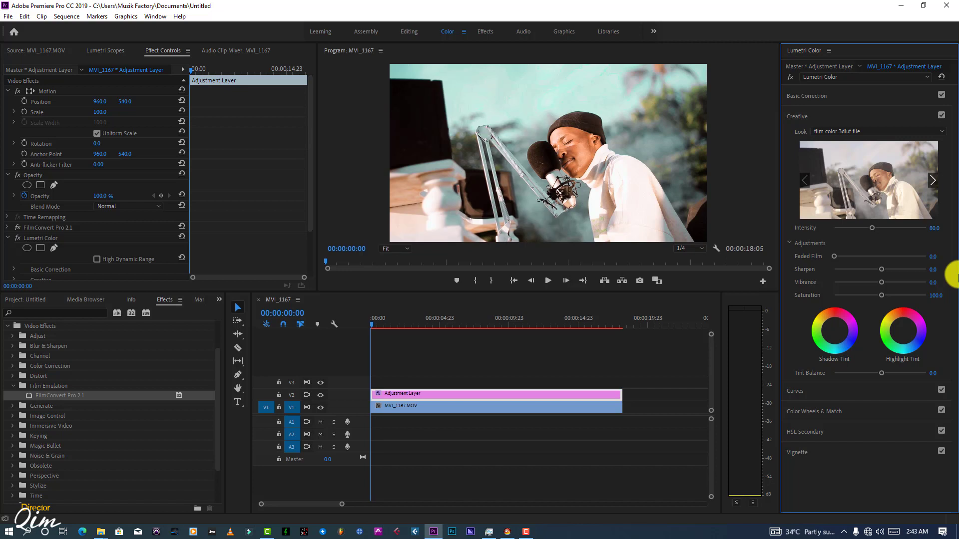
click(932, 281)
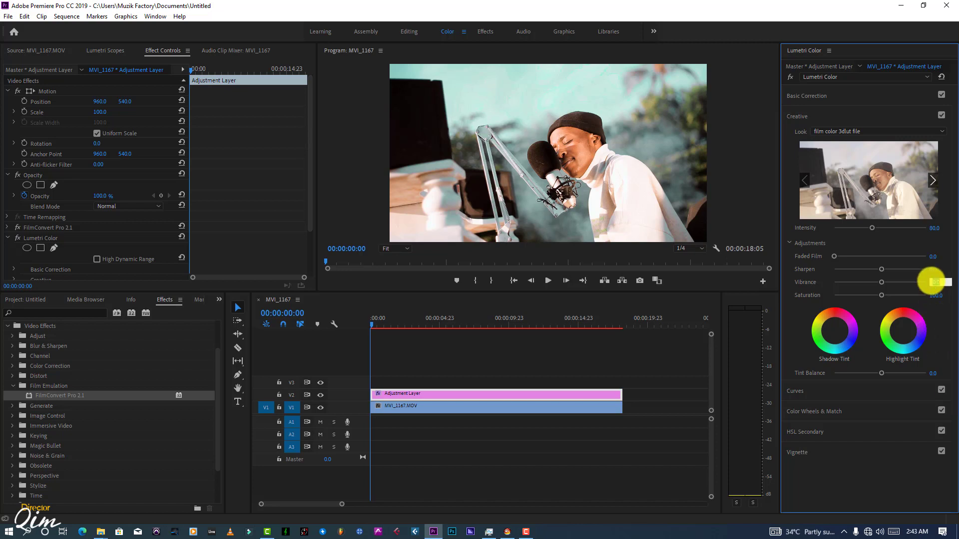
text(10)
key(Return)
click(826, 119)
click(816, 138)
- Collapse RGB Curves, mark a sampled point on Hue vs Hue, and toggle it off and on
click(816, 138)
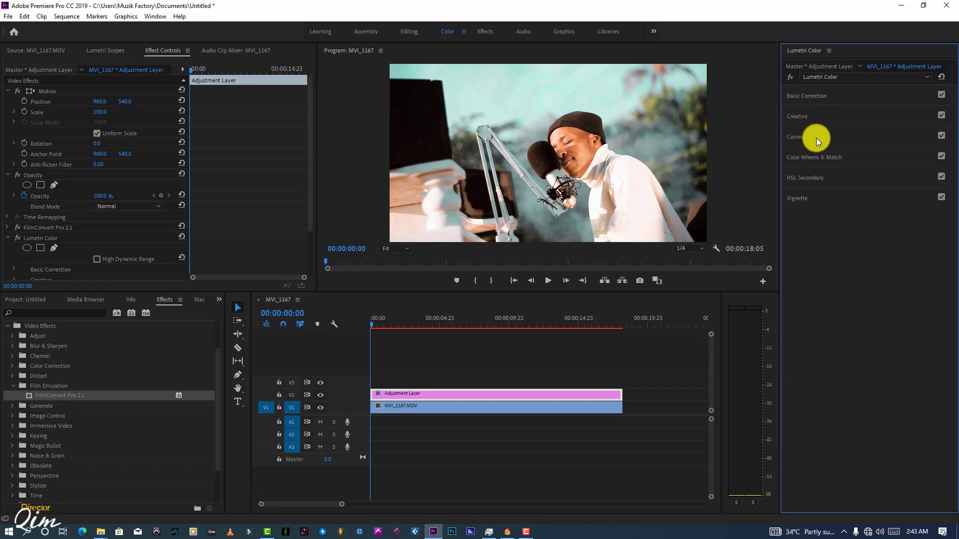
click(816, 137)
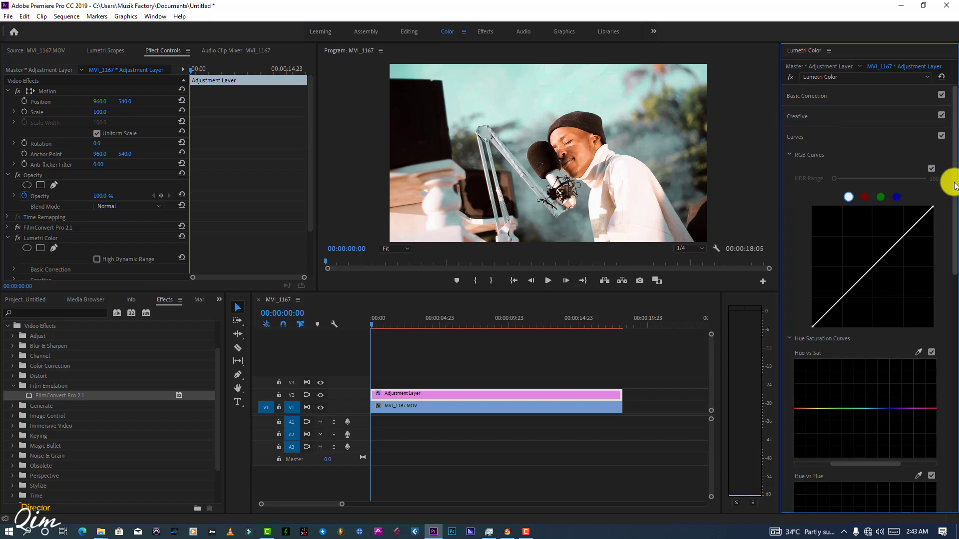
drag(950, 182, 950, 201)
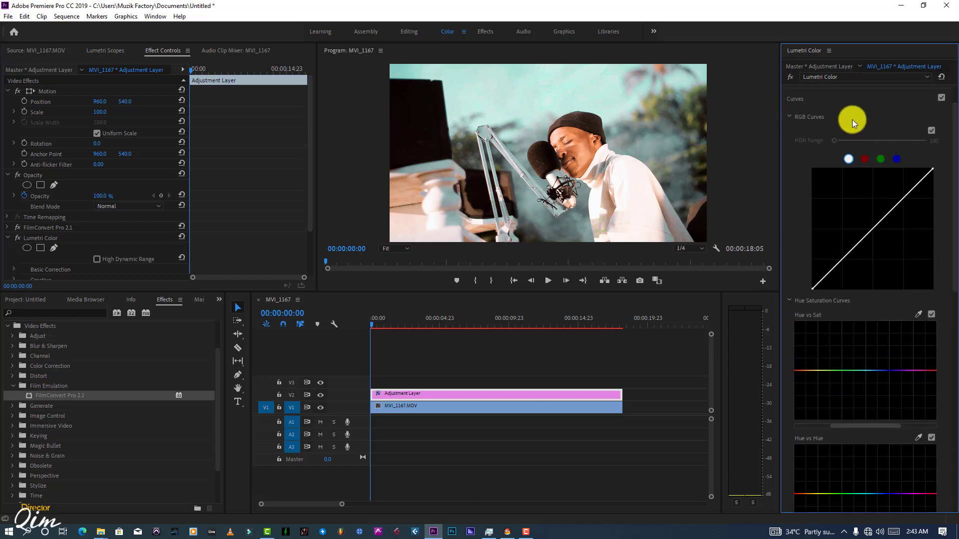
click(789, 117)
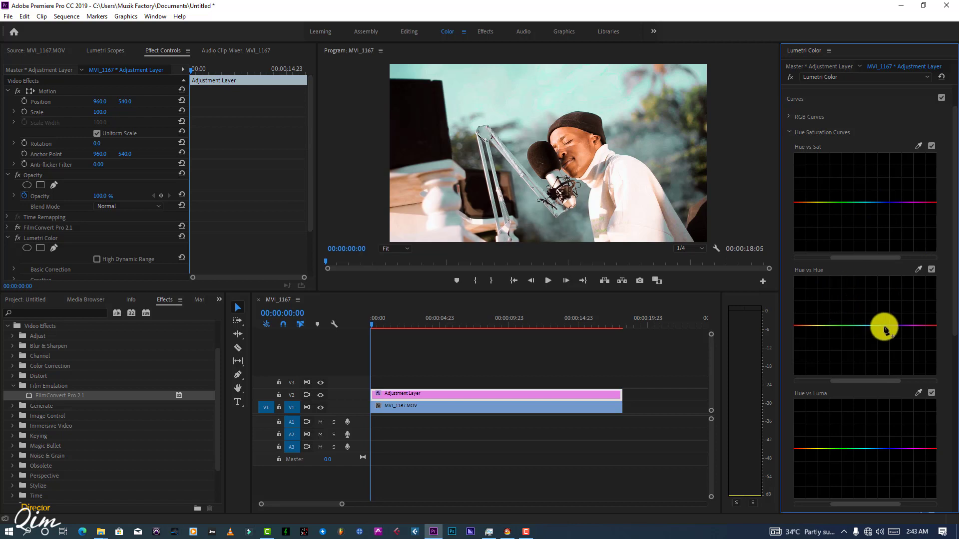
scroll(955, 316, down, 1)
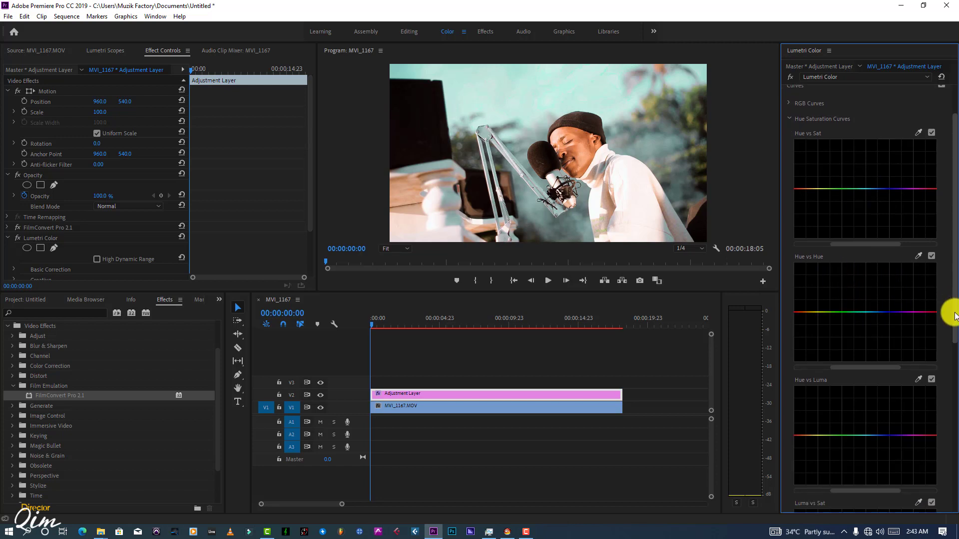
click(919, 257)
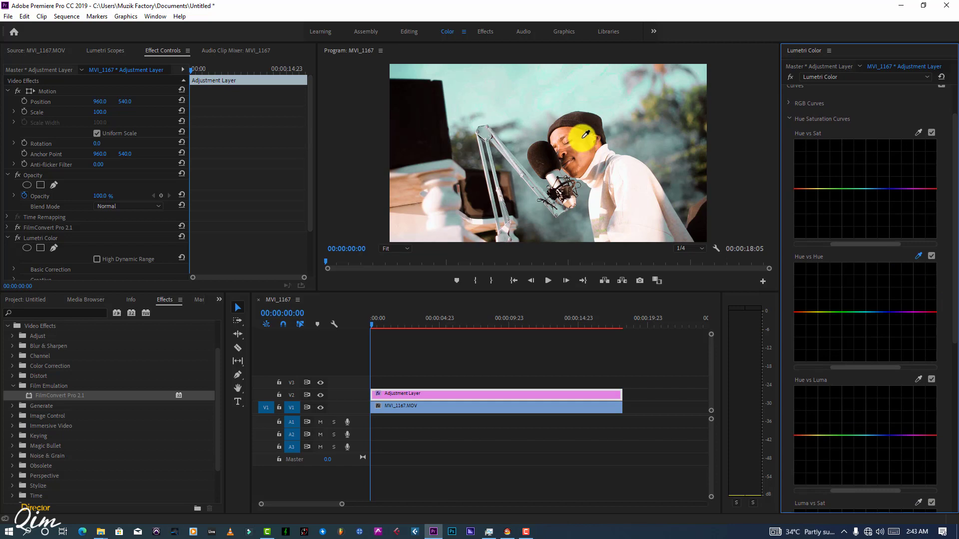
click(796, 313)
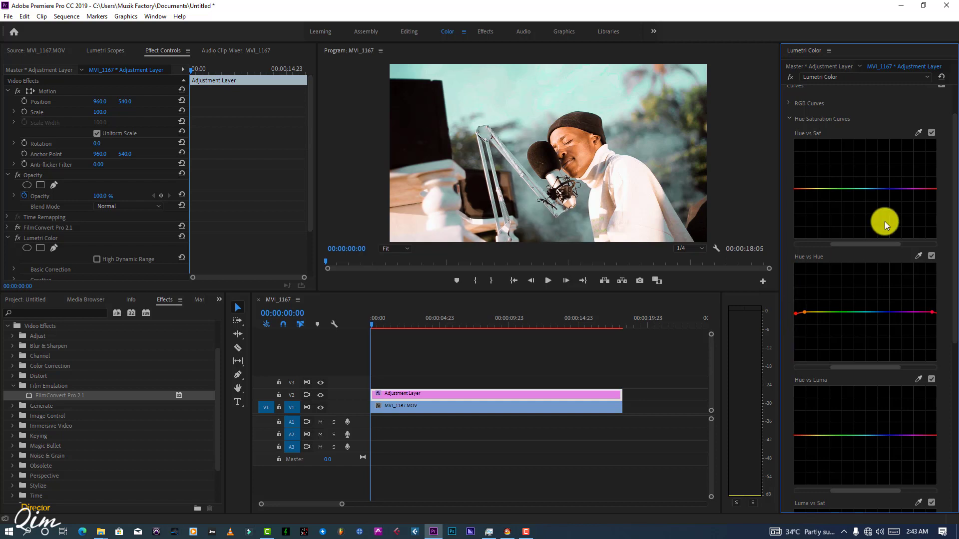
click(930, 257)
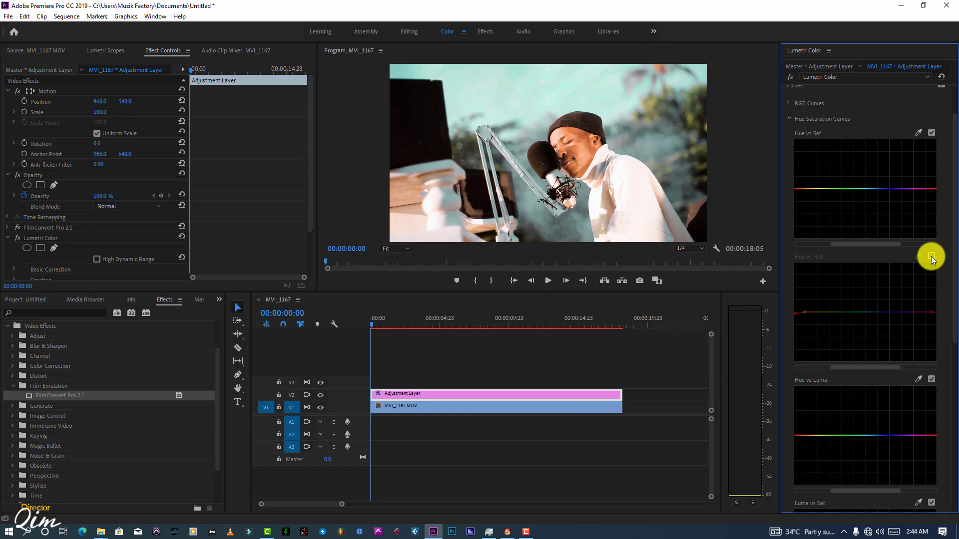
click(931, 256)
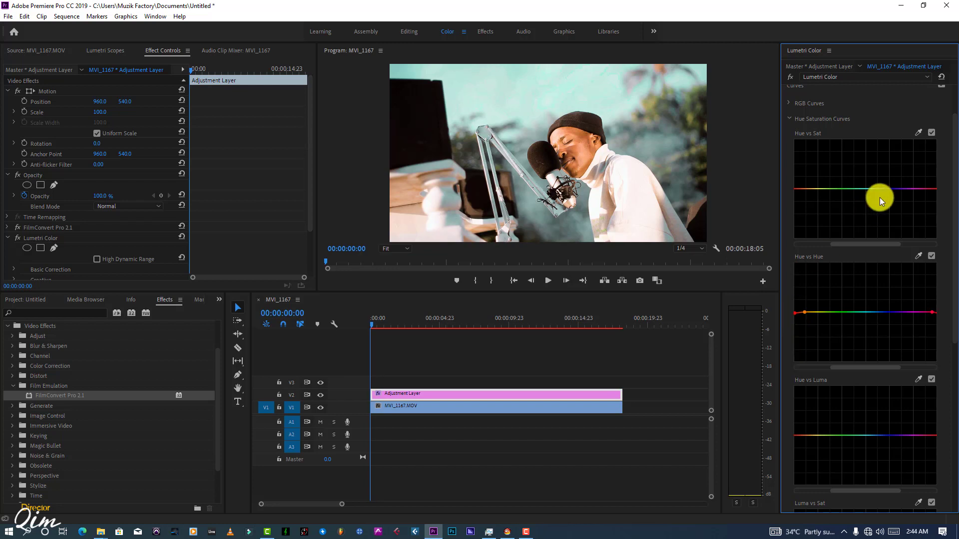
- Sample the singer's face colour onto the Hue vs Sat curve with the eyedropper
click(919, 131)
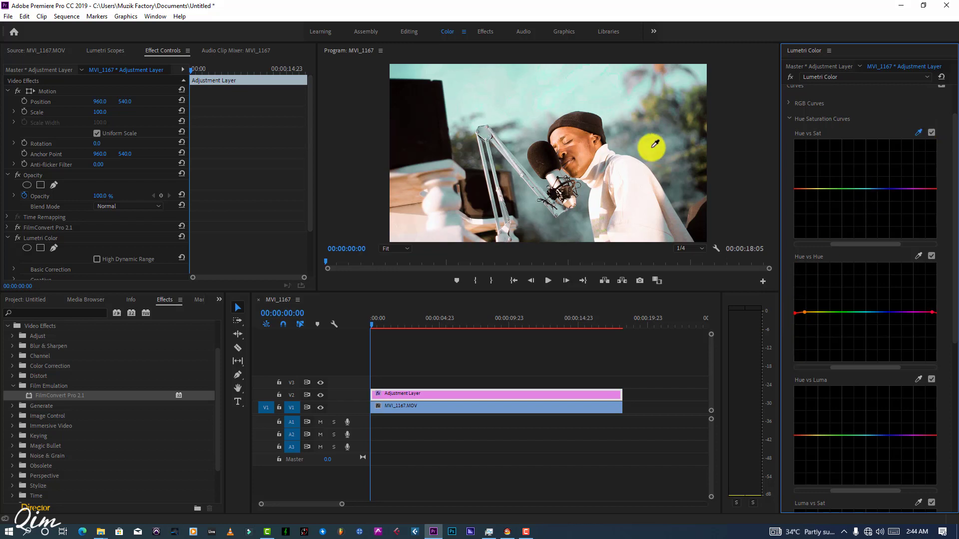
click(583, 141)
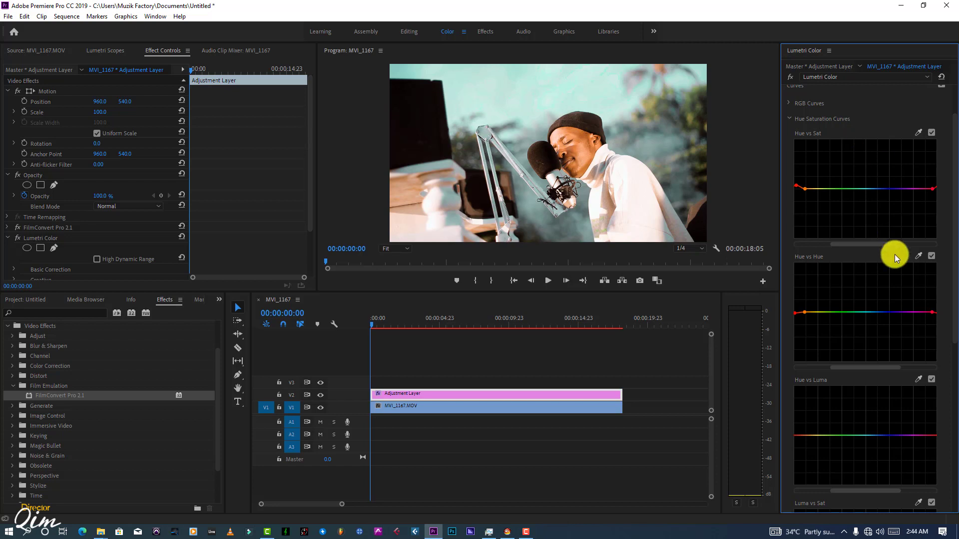
click(921, 131)
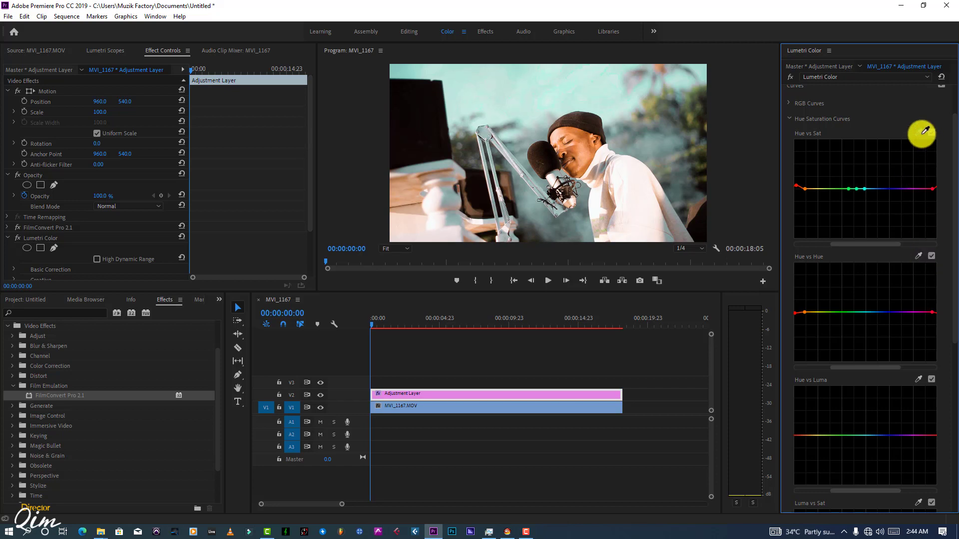
click(24, 16)
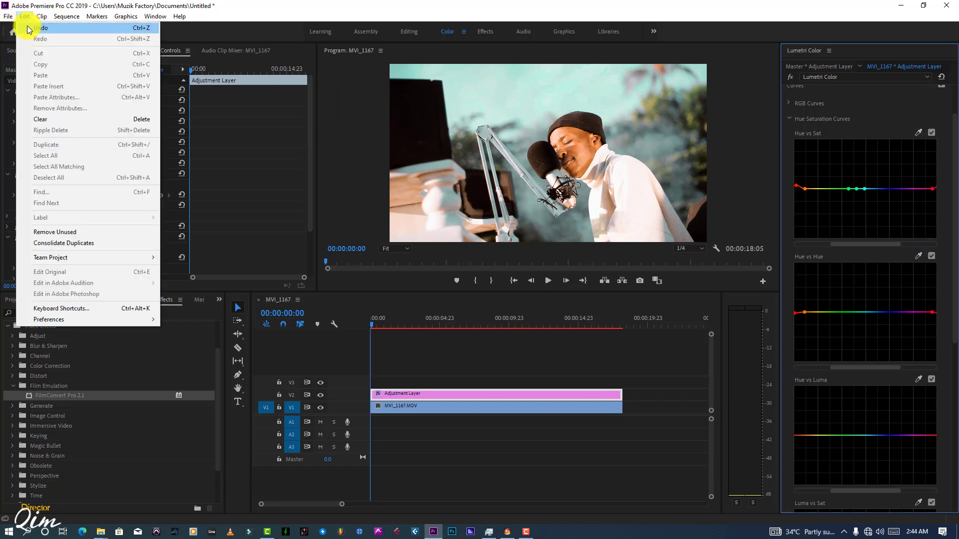
- Undo the Hue vs Sat samples, then bend Hue vs Hue with yellow, green and purple points
click(30, 28)
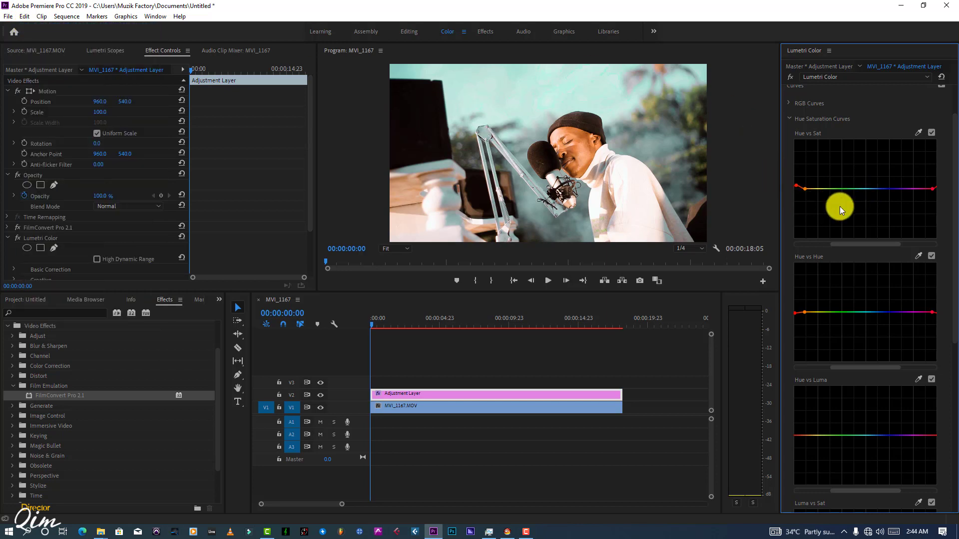
click(852, 312)
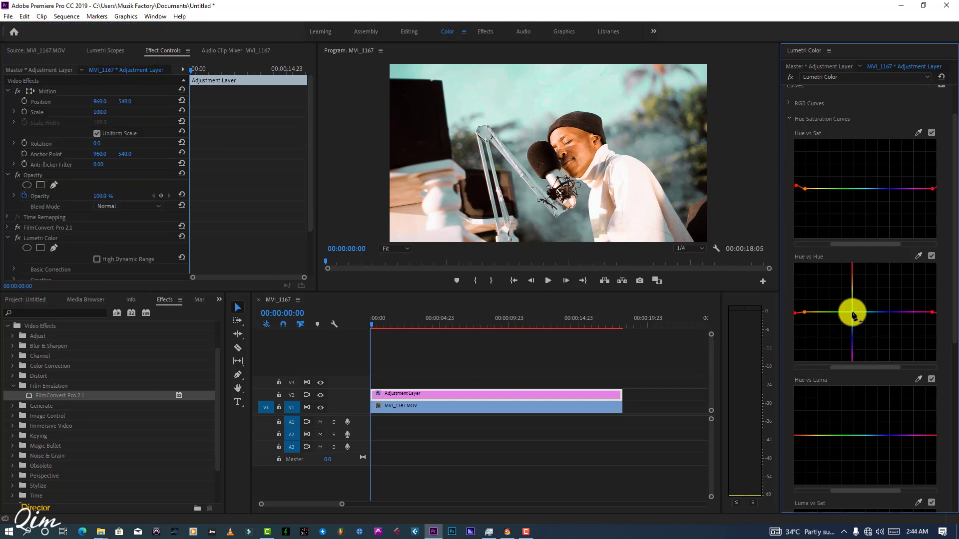
click(818, 313)
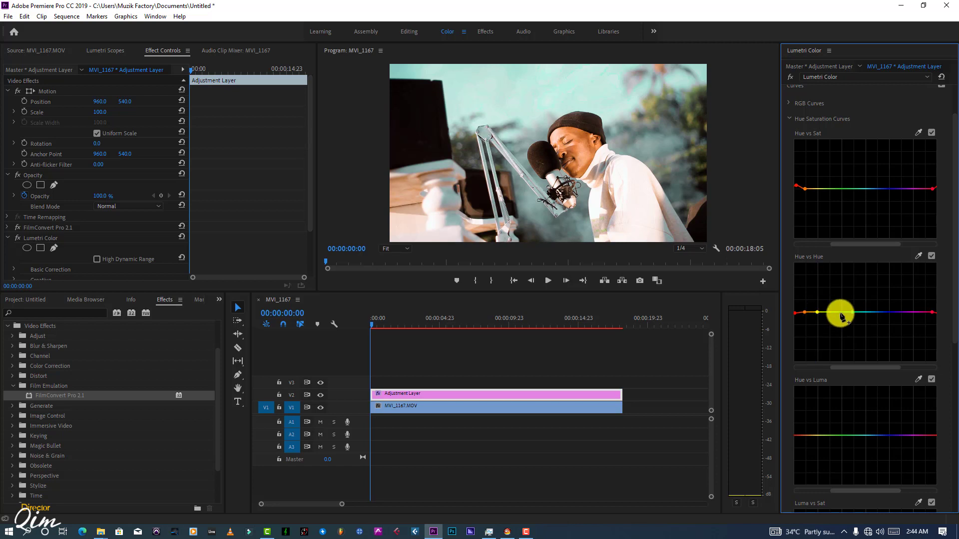
drag(841, 313, 820, 319)
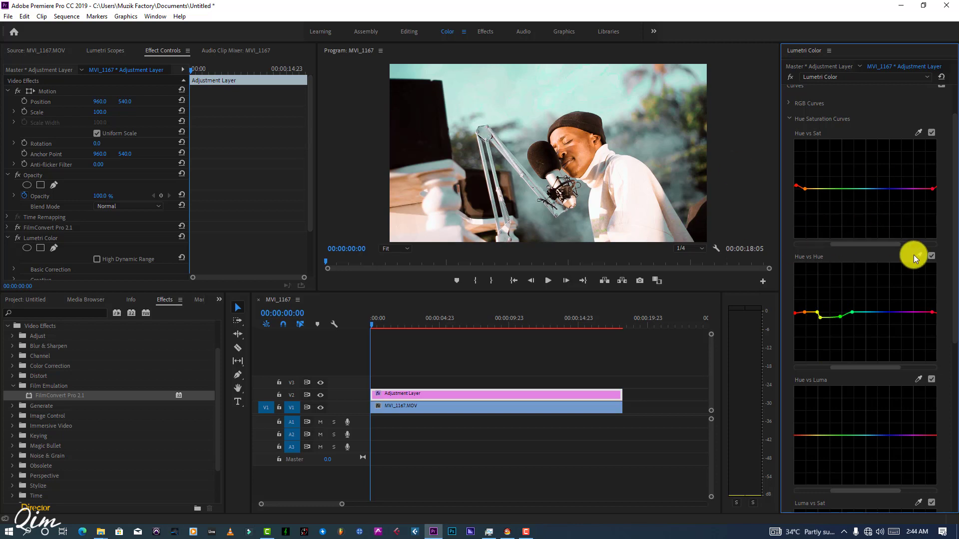
click(901, 313)
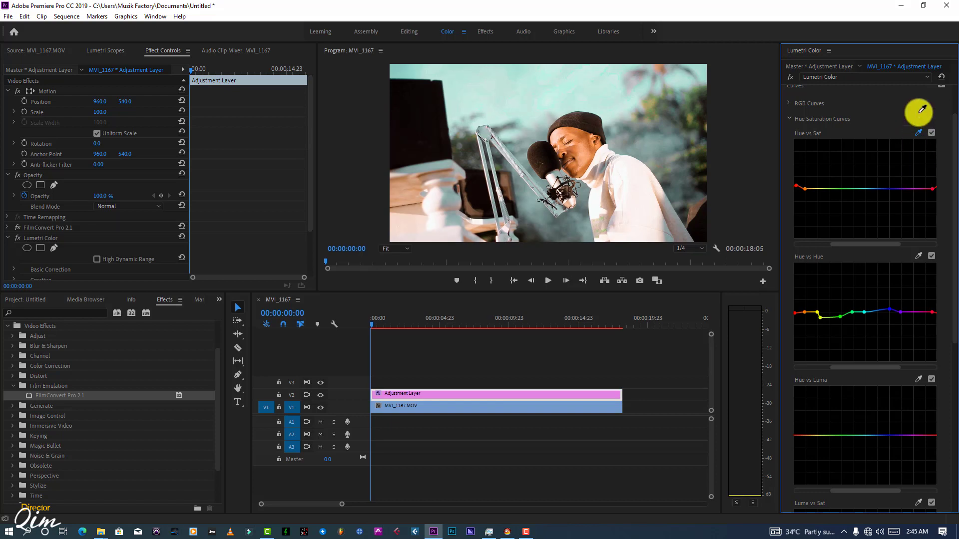
- Sample a video colour onto Hue vs Sat, save with Ctrl+S, then undo the sample
click(918, 132)
click(499, 85)
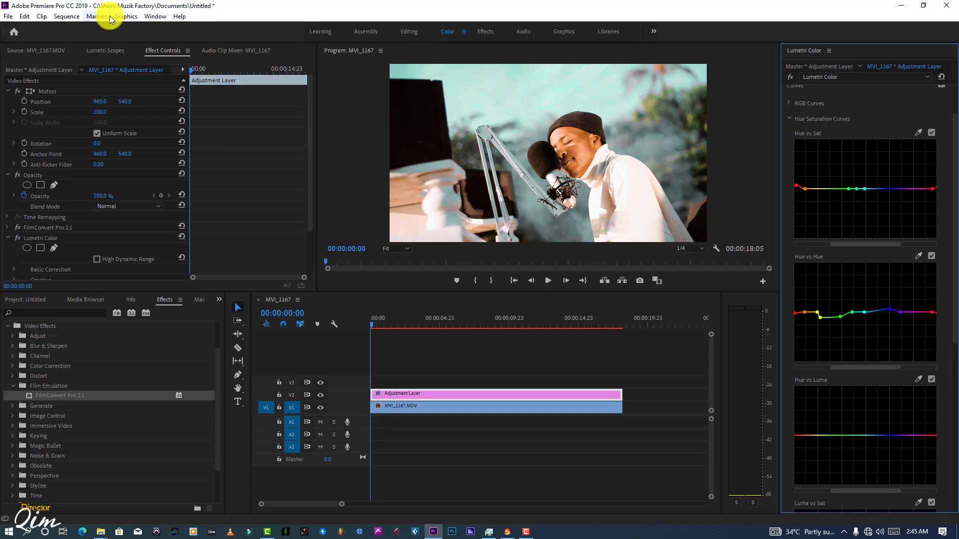
key(ctrl+s)
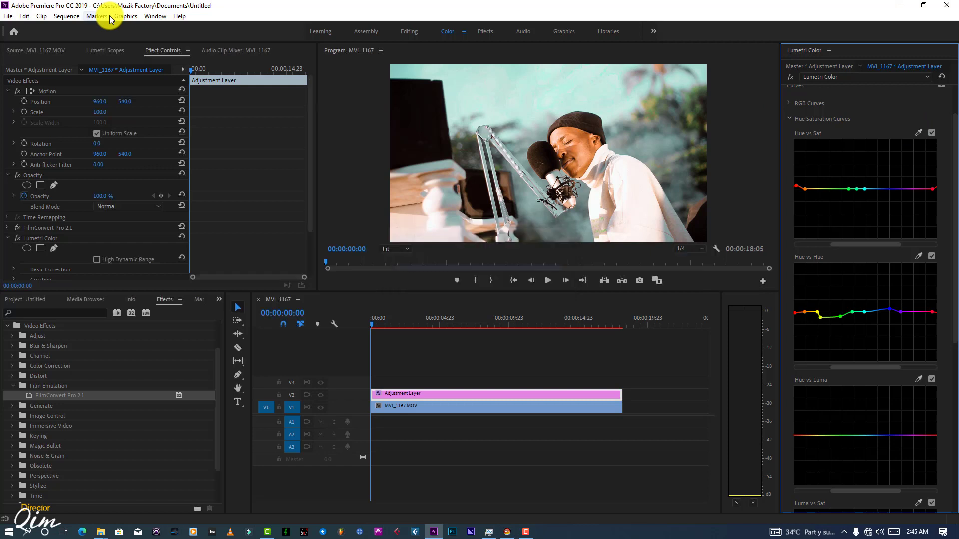
click(24, 16)
click(35, 24)
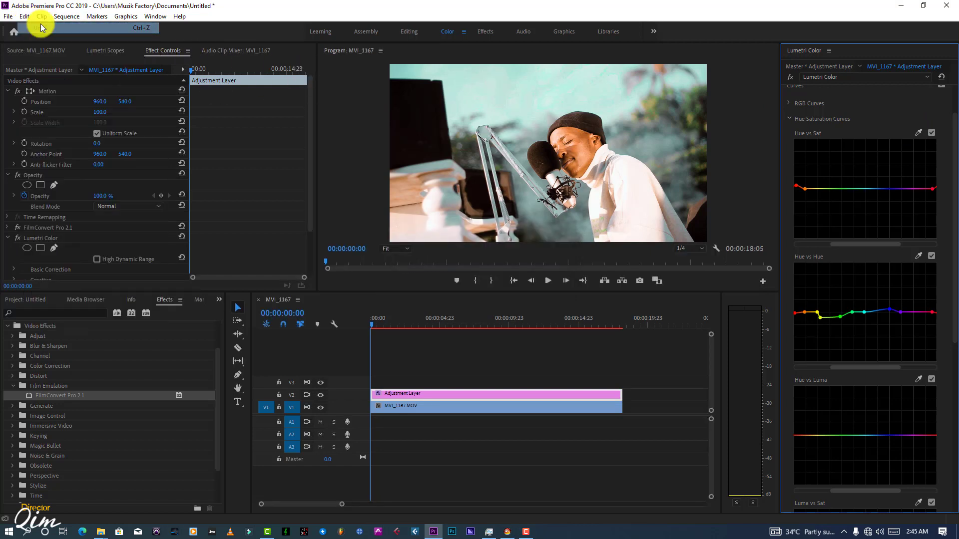
- Add yellow and magenta points on Hue vs Sat, slightly lowering their saturation
click(914, 190)
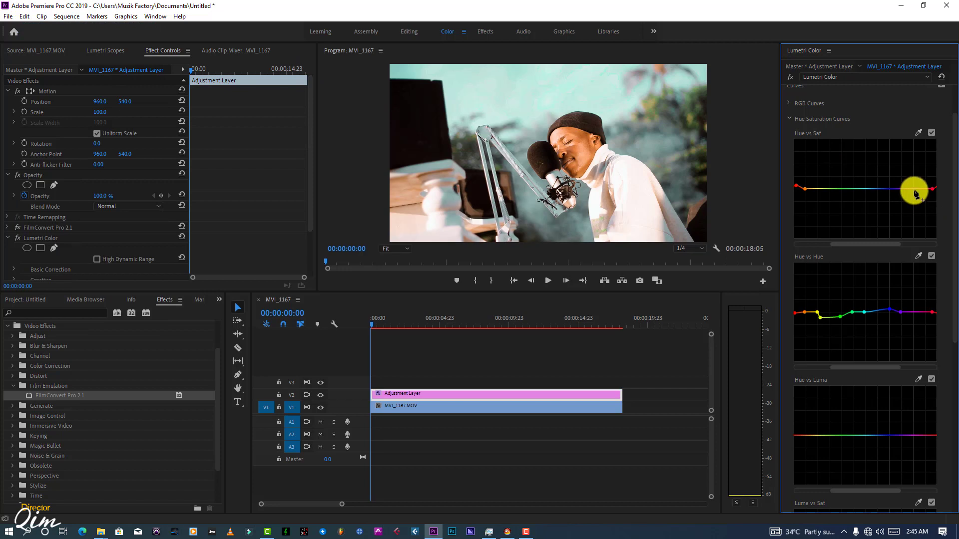
click(815, 189)
drag(819, 191, 819, 192)
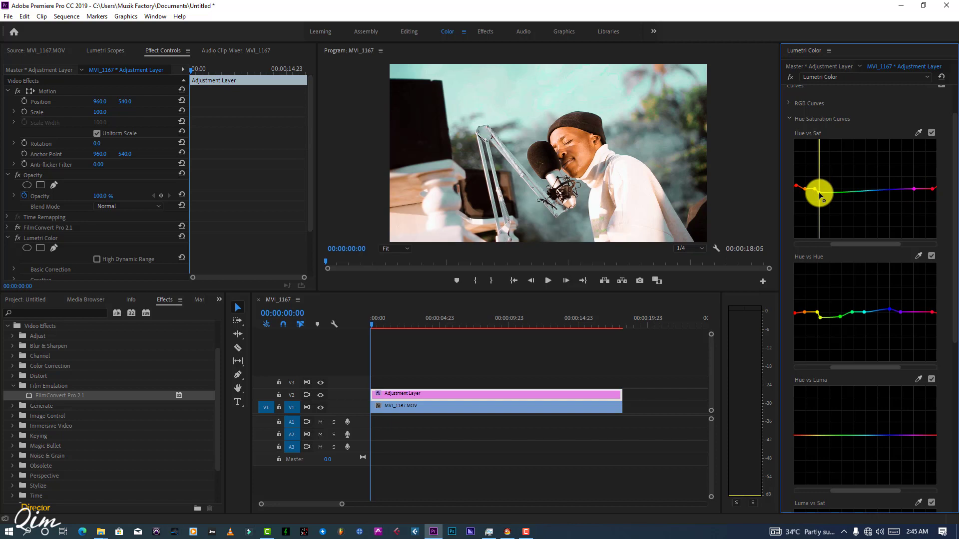
click(907, 194)
drag(907, 194, 907, 196)
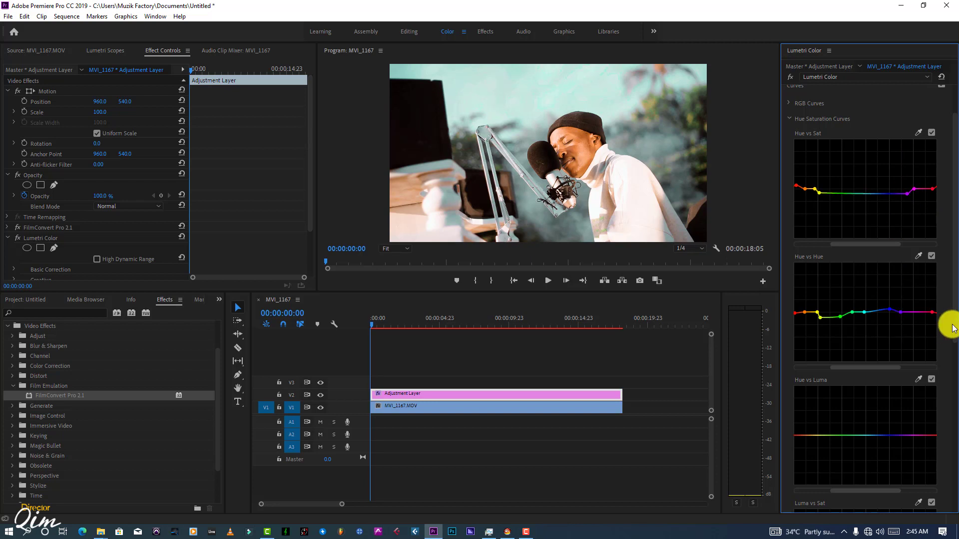
drag(952, 322, 954, 382)
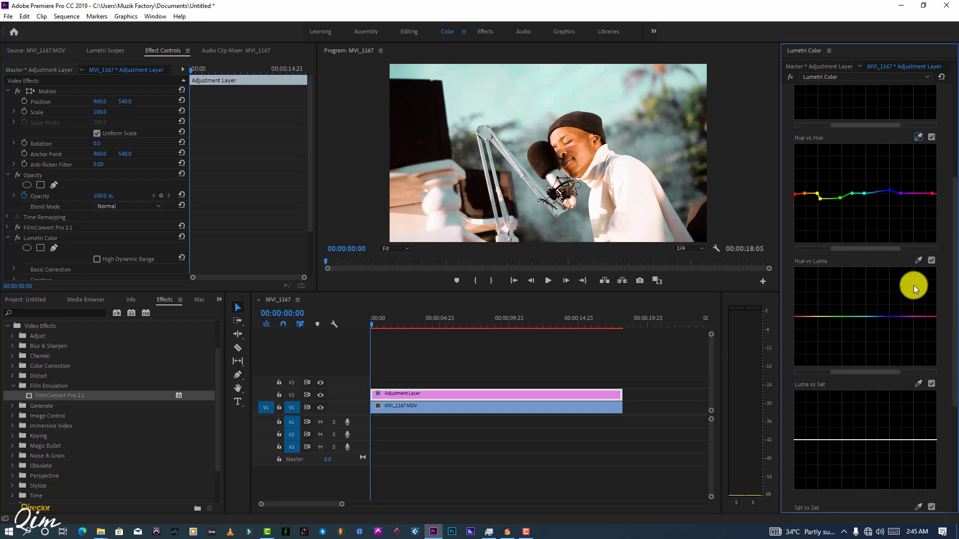
- Add yellow and magenta points on Hue vs Luma, darkening the yellow and blue hues slightly
click(914, 316)
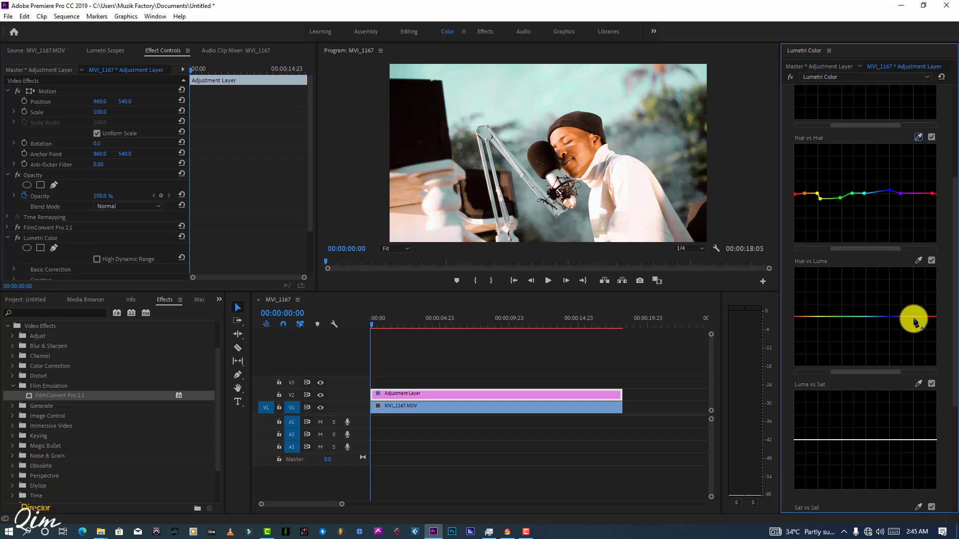
click(812, 316)
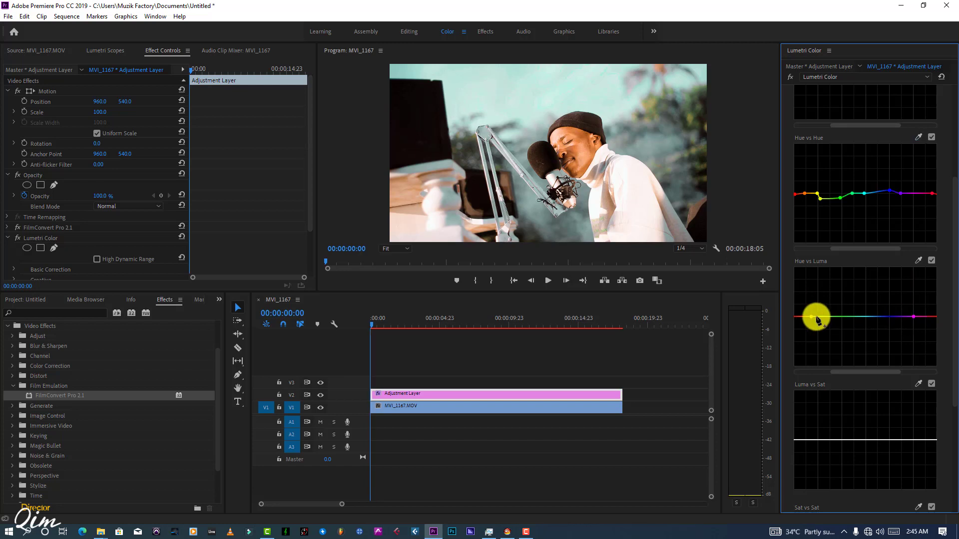
drag(816, 317, 816, 319)
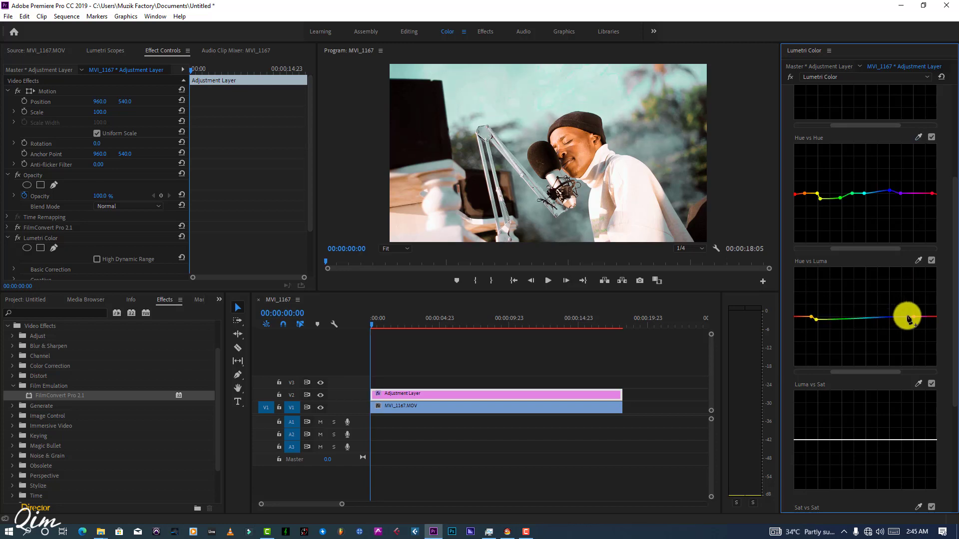
drag(907, 320, 909, 320)
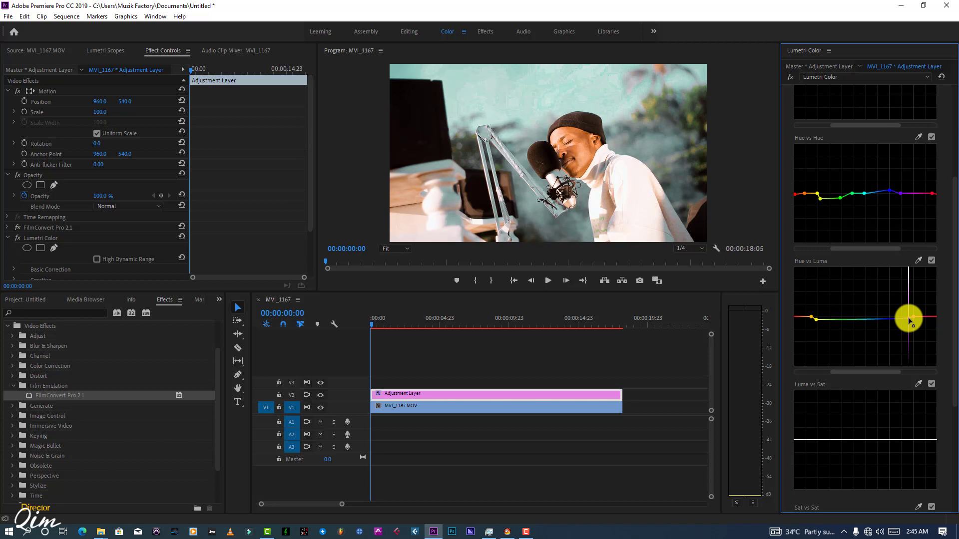
click(816, 315)
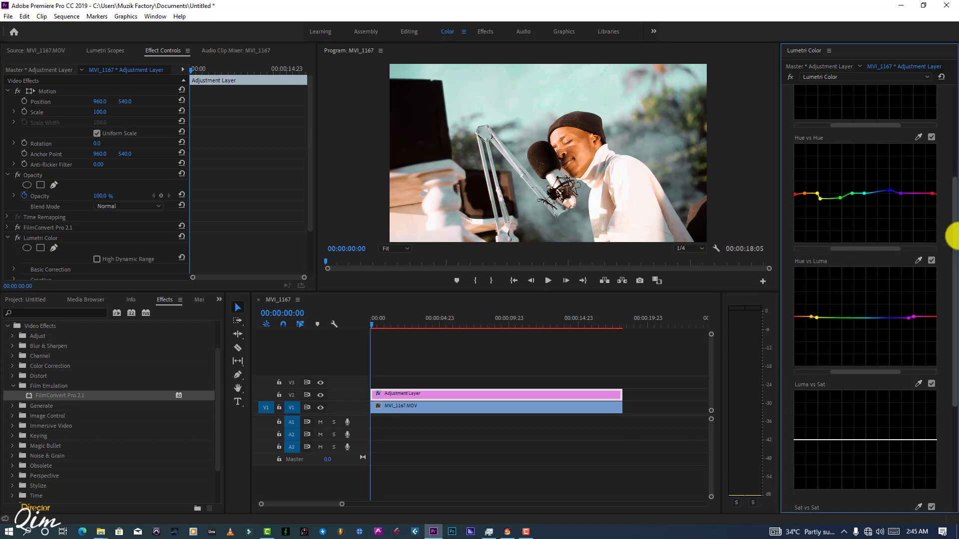
drag(952, 232, 953, 142)
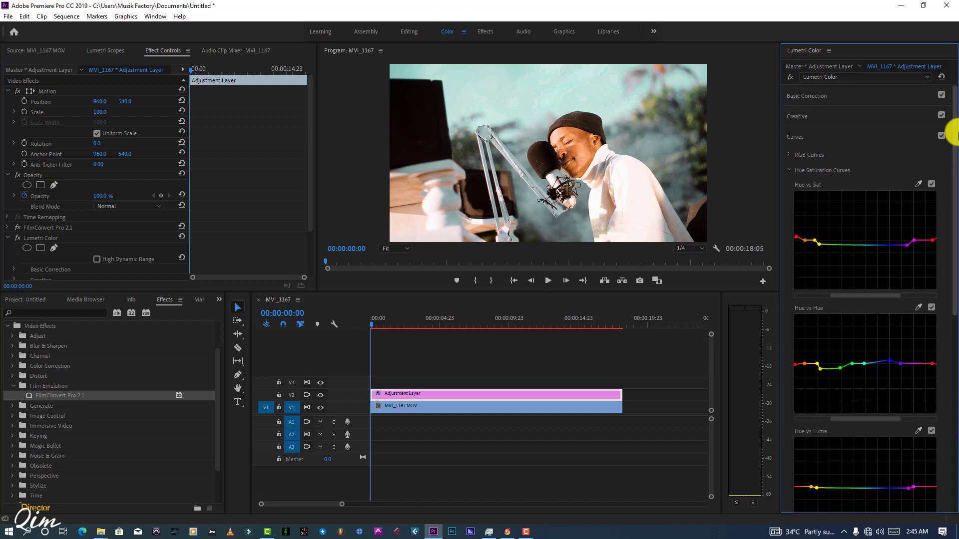
- Toggle the Curves adjustments off and on twice to compare the grade
click(941, 136)
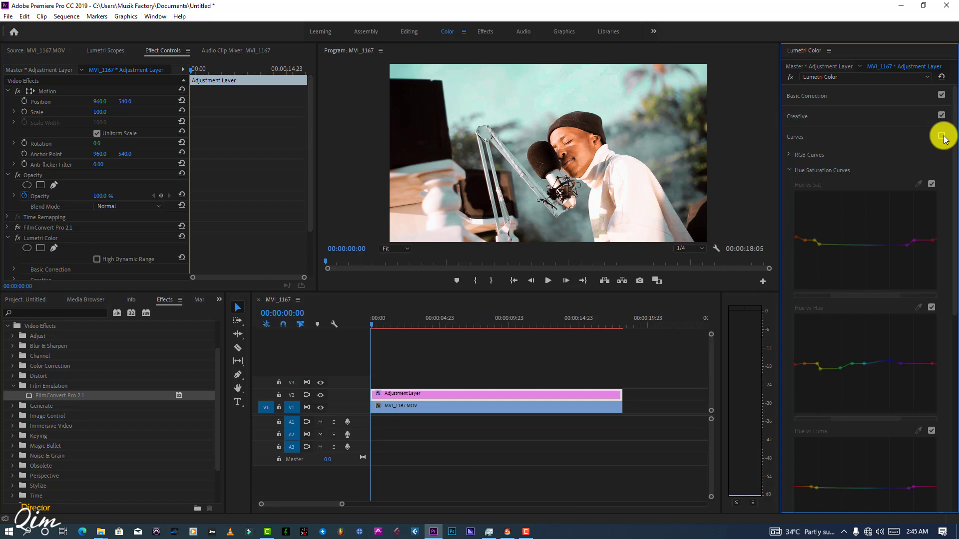
click(941, 136)
click(942, 135)
click(942, 135)
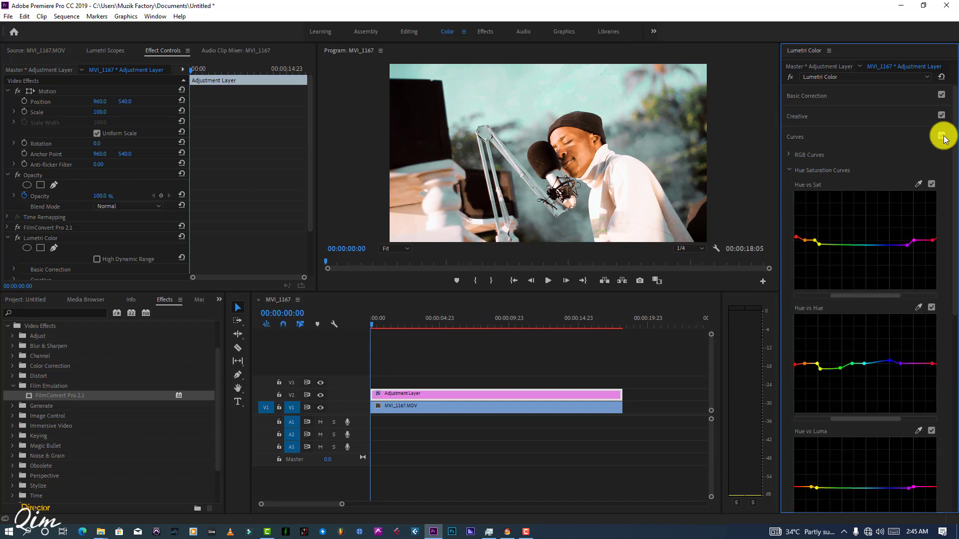
- Fold away Curves and Color Wheels & Match, and expand HSL Secondary
click(802, 131)
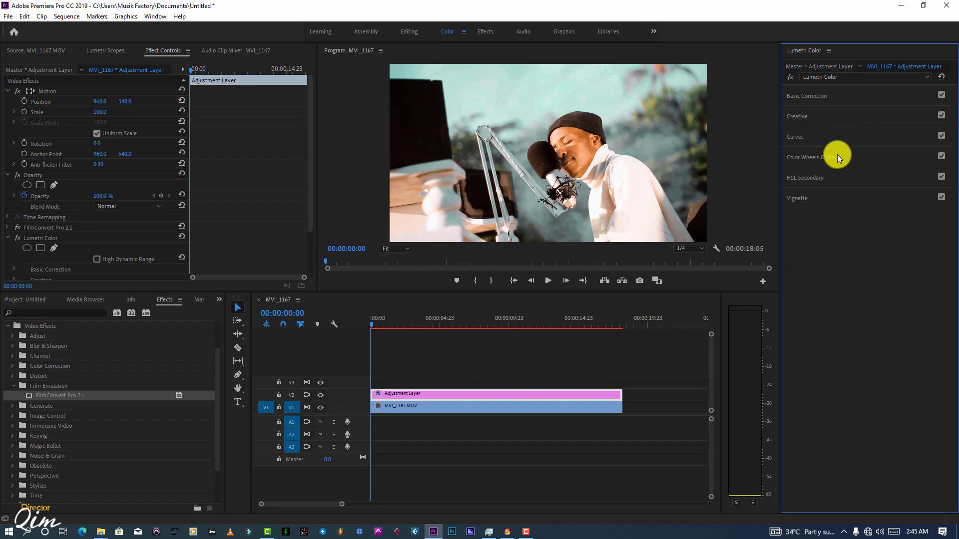
click(837, 154)
click(837, 155)
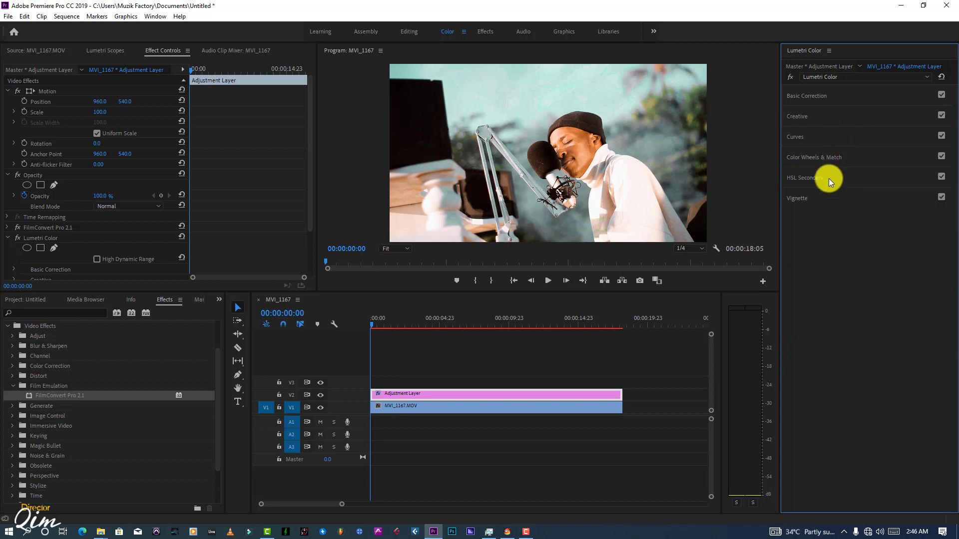
click(829, 179)
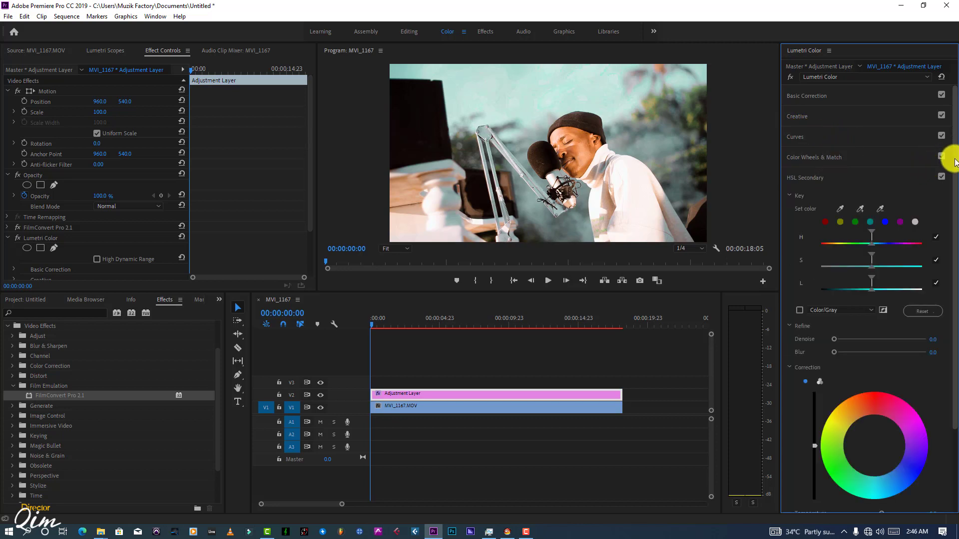
- Sample the man's facial skin colour as the key and preview it as Color/Gray
drag(954, 161, 954, 185)
click(840, 171)
click(578, 143)
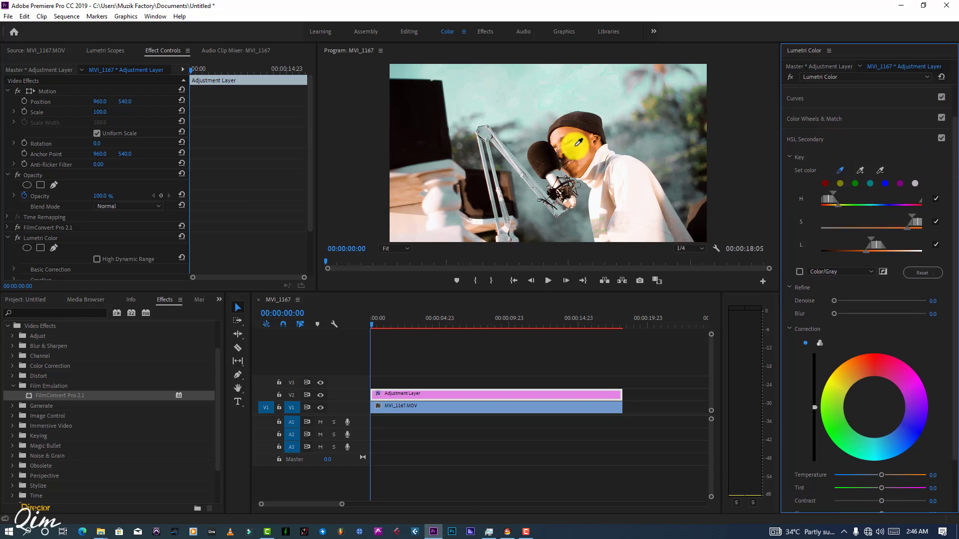
click(800, 272)
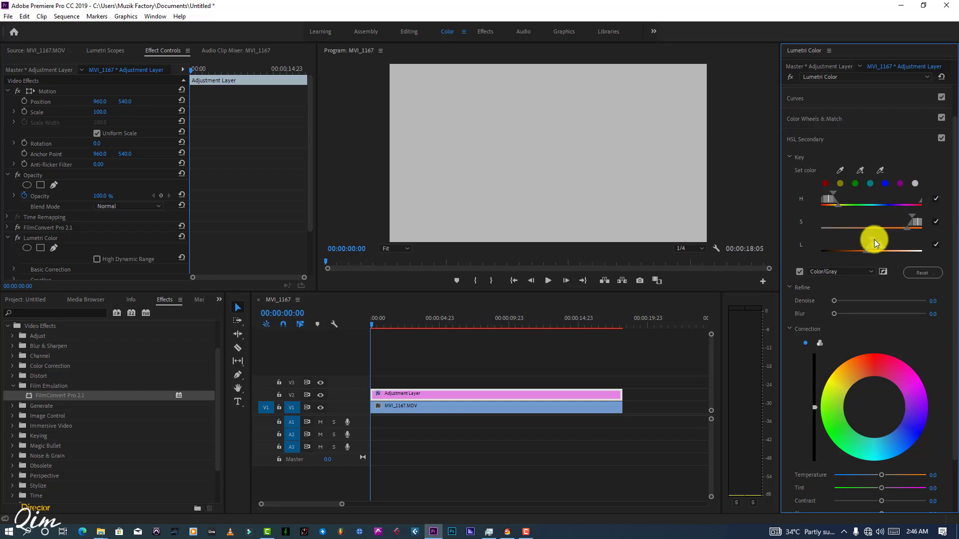
- Refine the key's hue, saturation and lightness ranges, with Denoise 67.0 and Blur 5.2
drag(871, 239, 825, 240)
drag(886, 223, 841, 222)
click(832, 194)
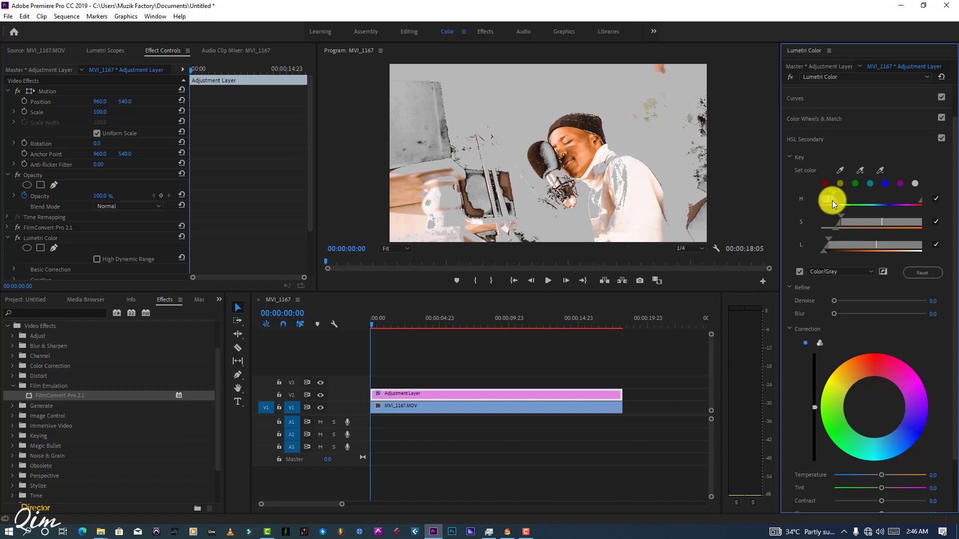
drag(827, 201, 823, 202)
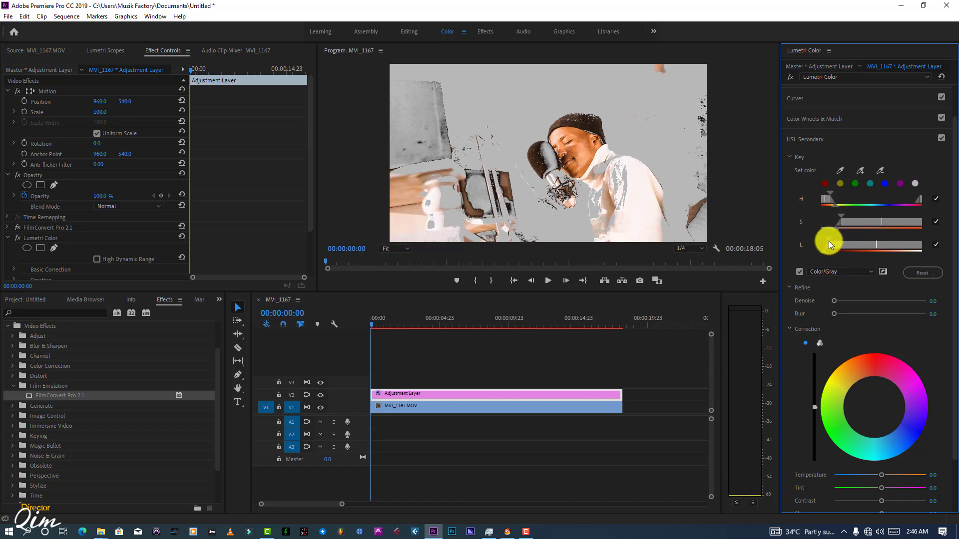
drag(832, 240, 880, 243)
drag(829, 190, 836, 201)
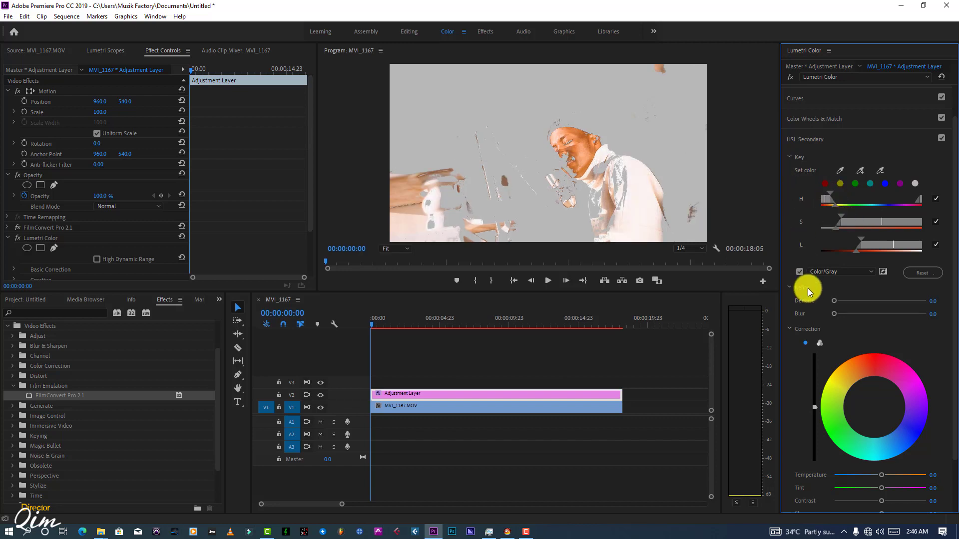
click(896, 301)
click(800, 273)
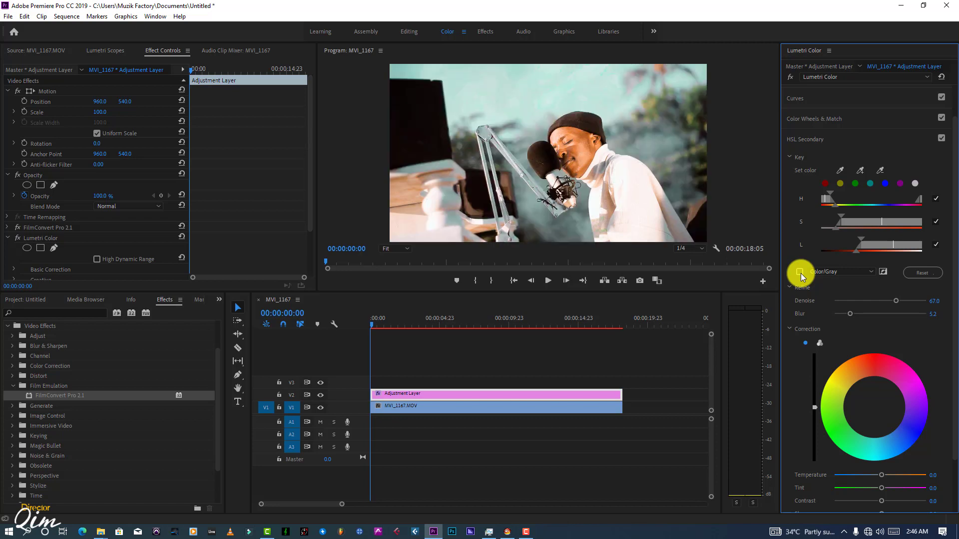
- Push the keyed skin toward orange, brighten it, then switch to three wheels and shift Shadows
drag(950, 325, 952, 378)
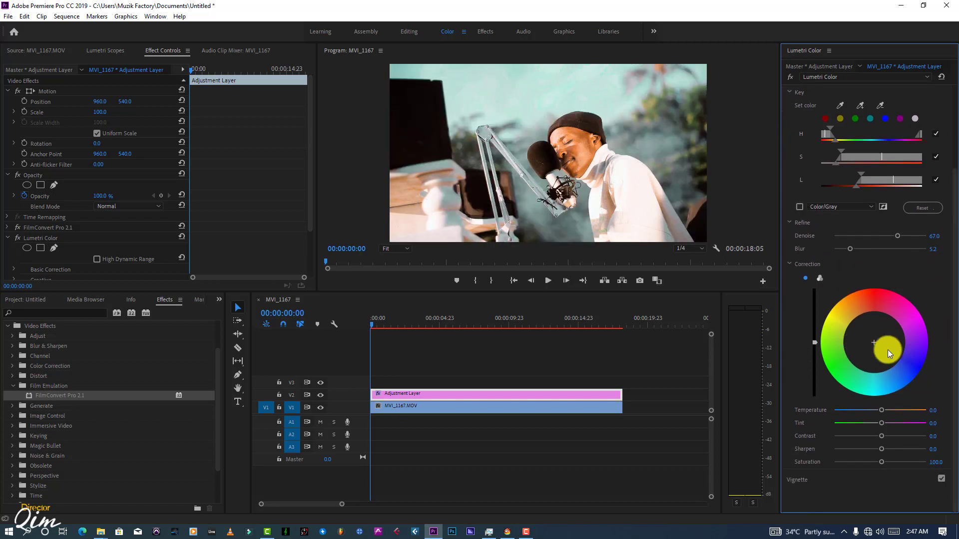
drag(875, 341, 863, 317)
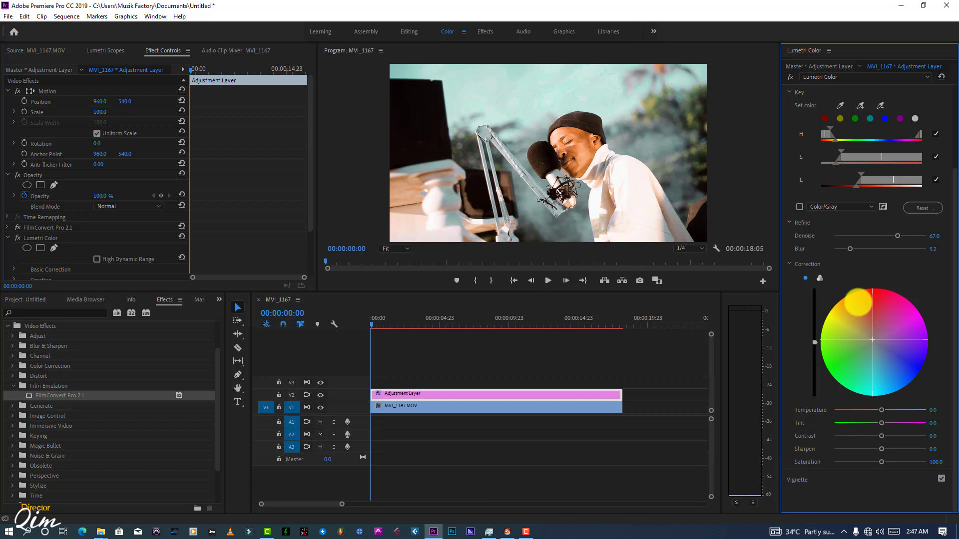
drag(816, 345, 814, 325)
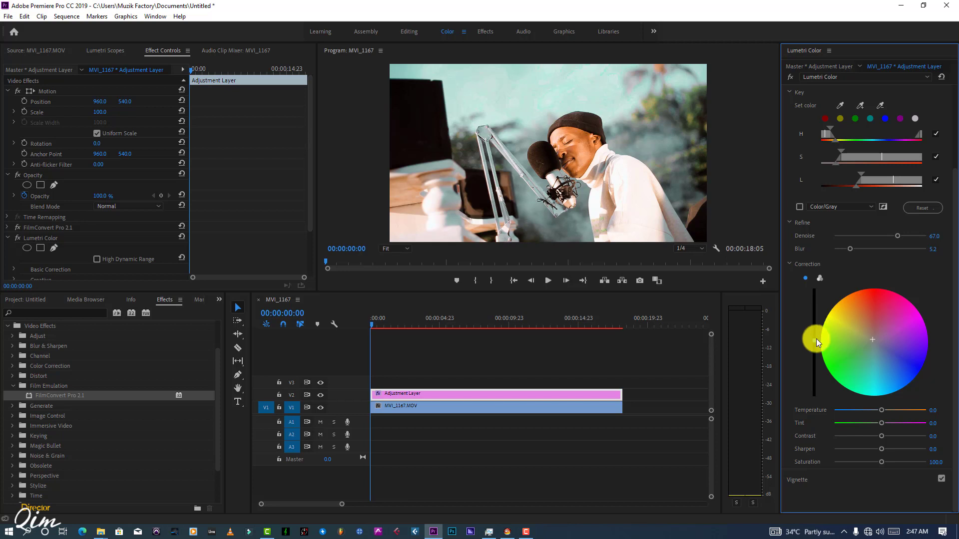
click(819, 280)
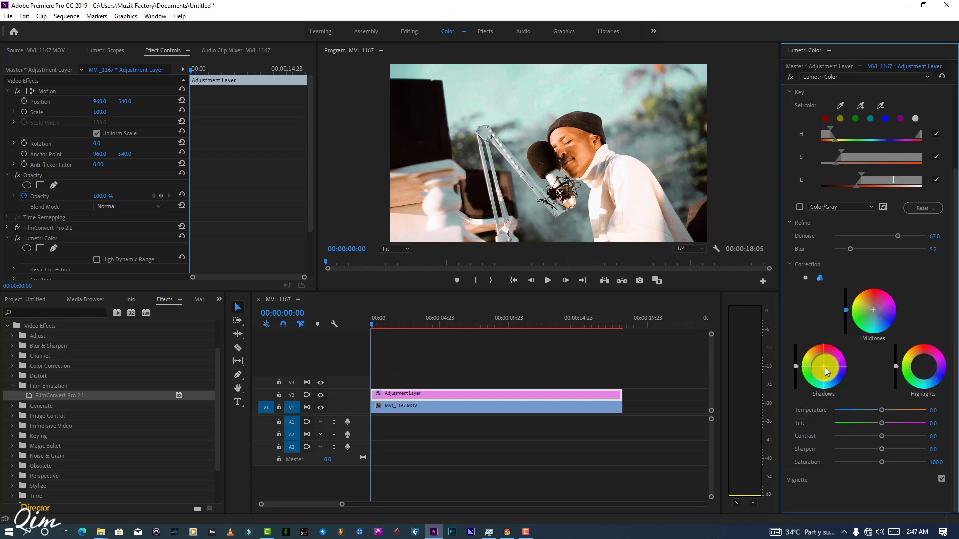
drag(825, 367, 796, 373)
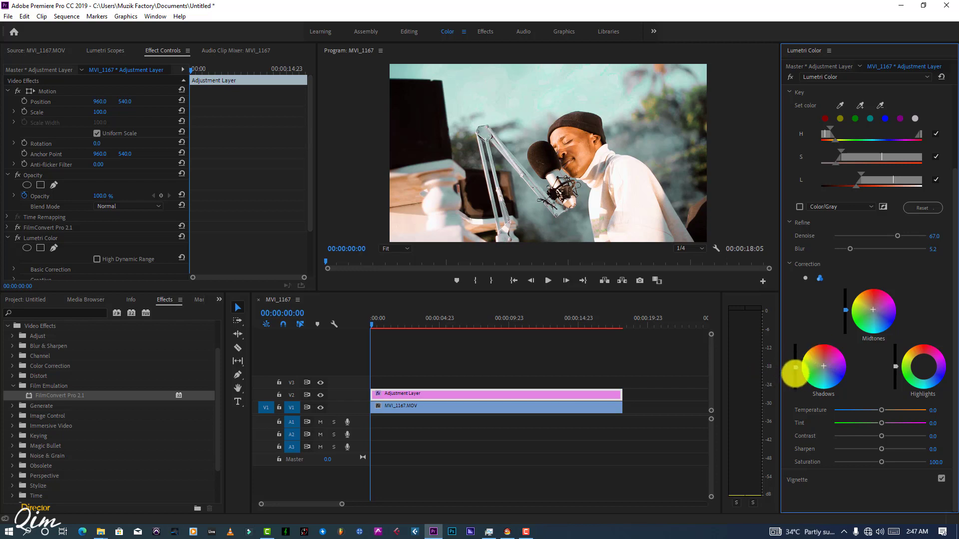
drag(947, 295, 952, 203)
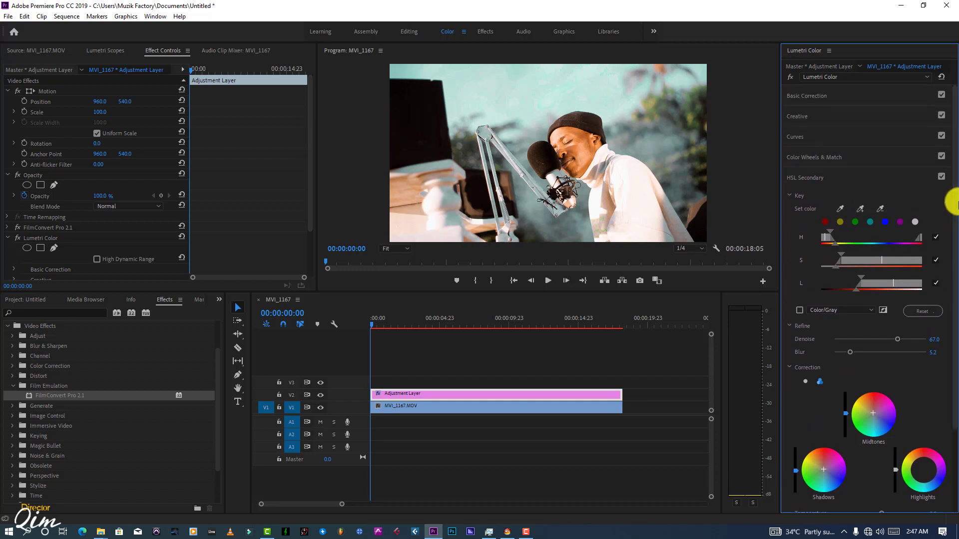
- Toggle HSL Secondary off and back on to compare the skin-tone correction, then open the File menu
click(941, 177)
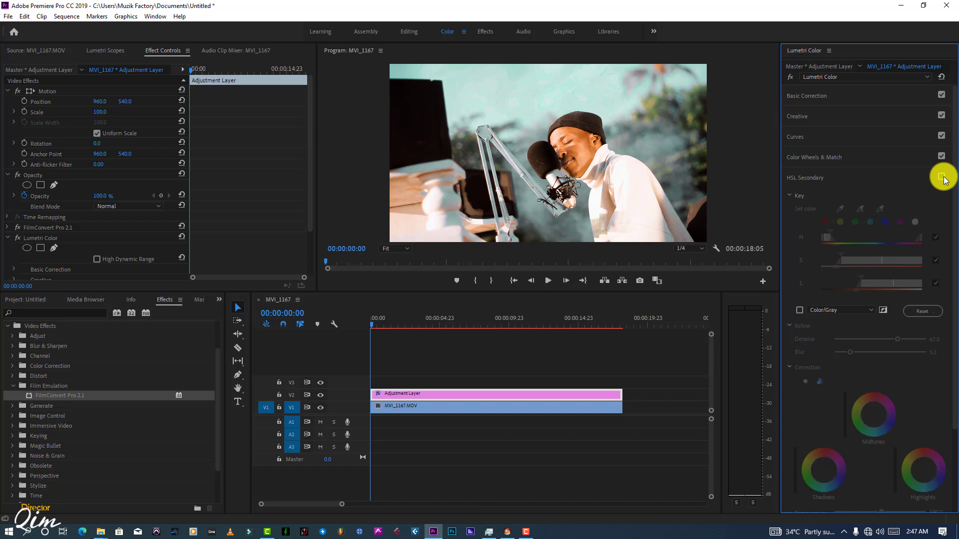
click(942, 177)
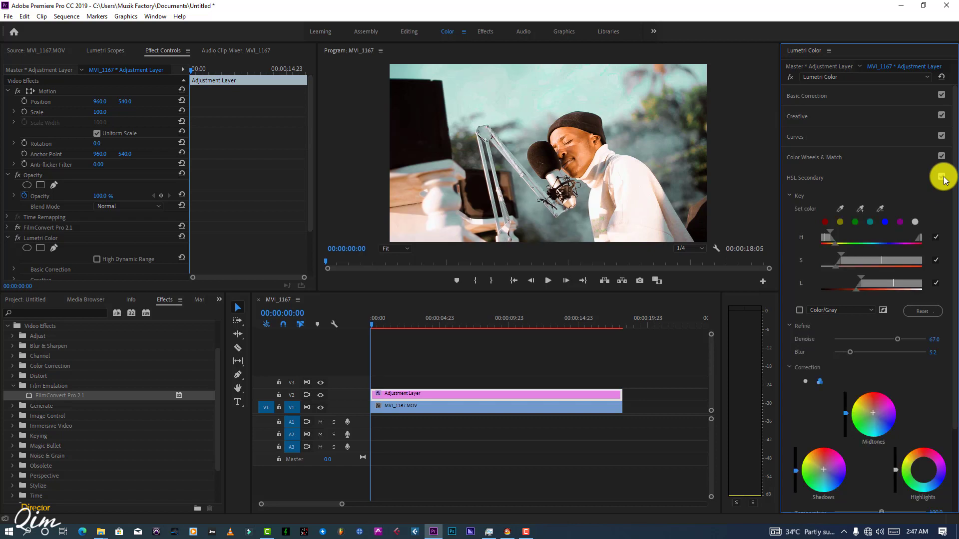
click(8, 16)
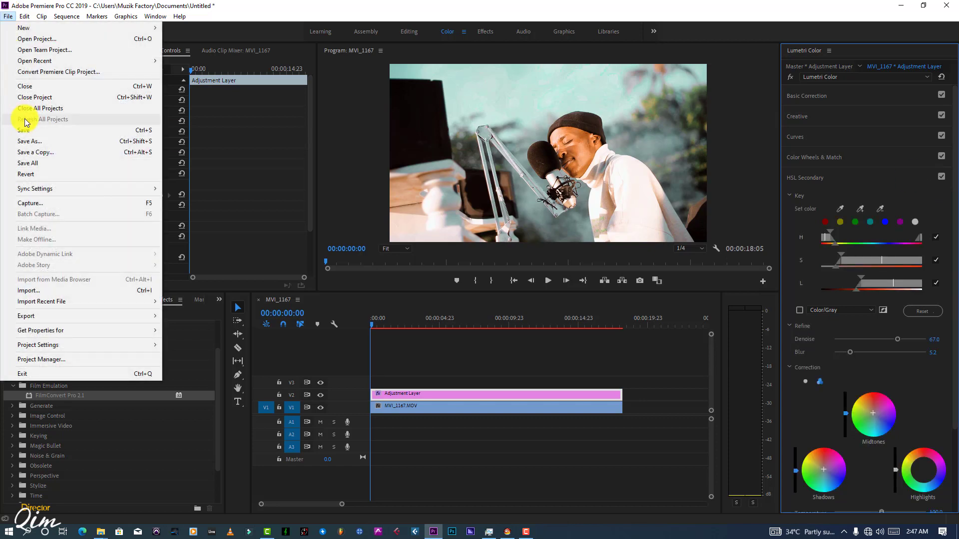
- Save the project and collapse the Lumetri Color settings in Effect Controls
click(29, 131)
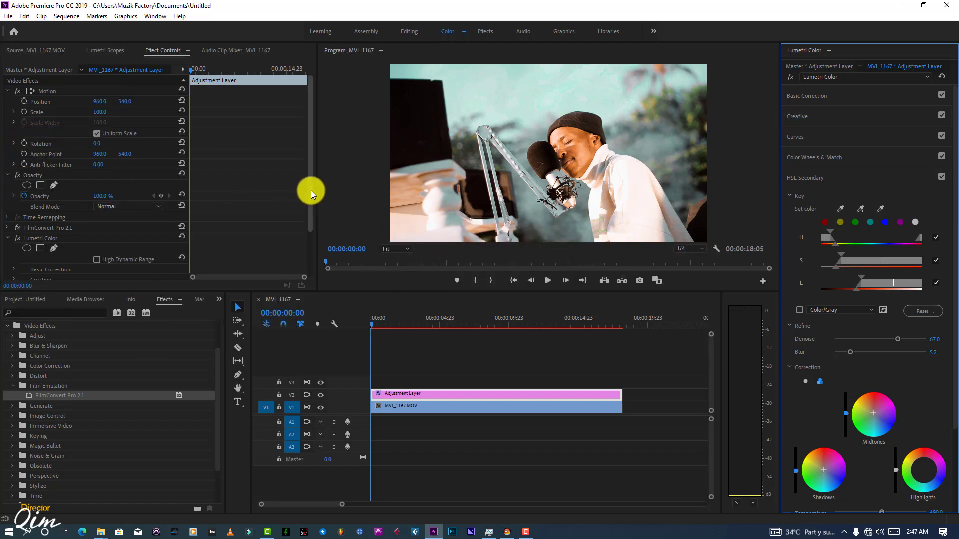
drag(311, 191, 312, 229)
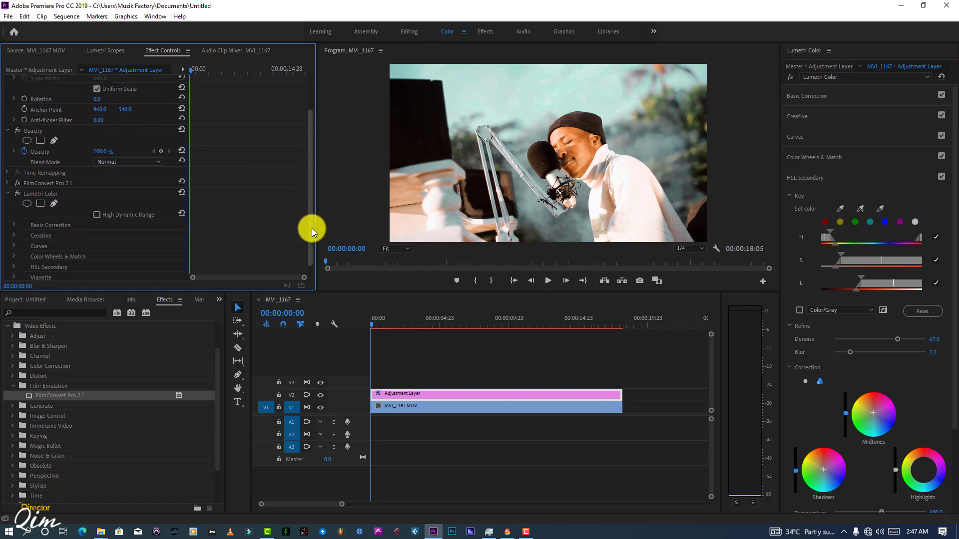
click(8, 189)
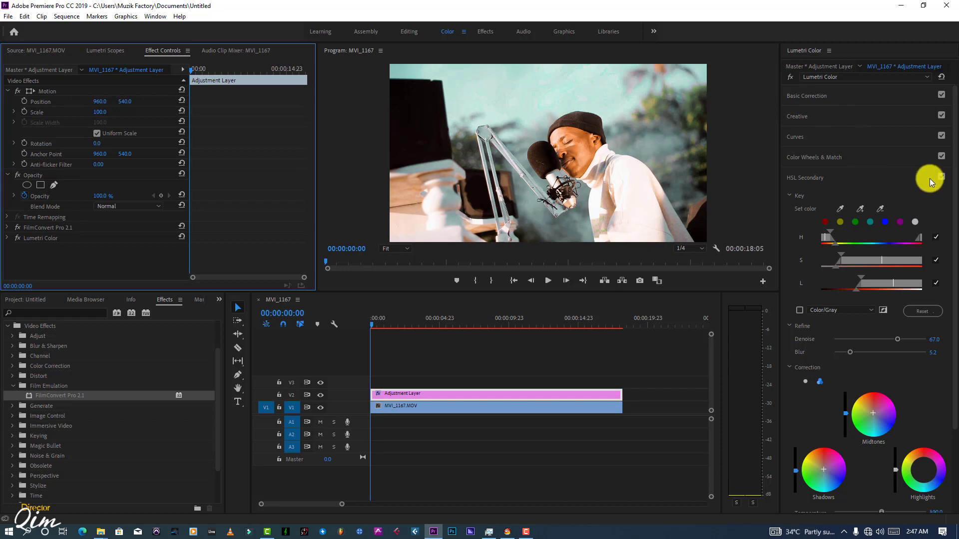
- Compare the grade by toggling Creative, the Lumetri fx bypass and the V2 adjustment layer off and on
click(941, 117)
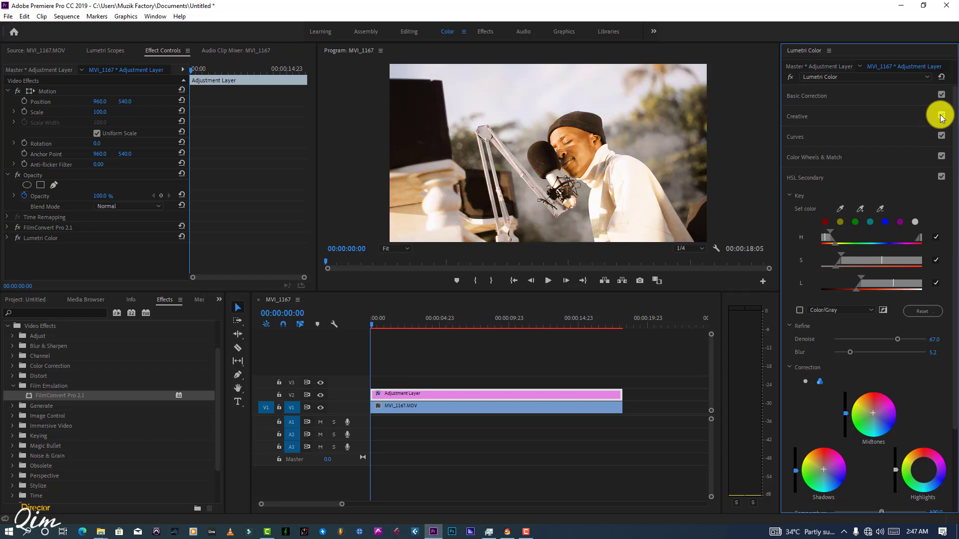
click(941, 117)
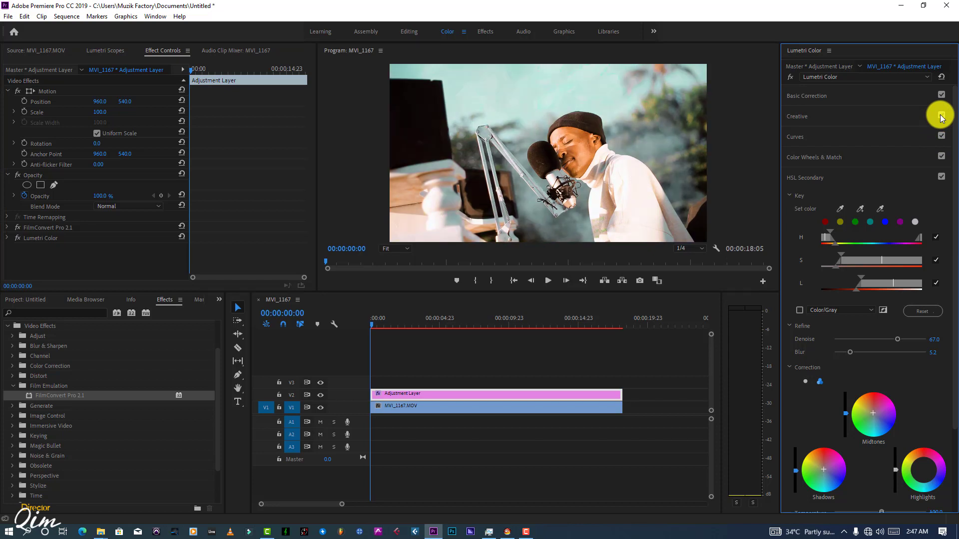
click(789, 79)
click(789, 79)
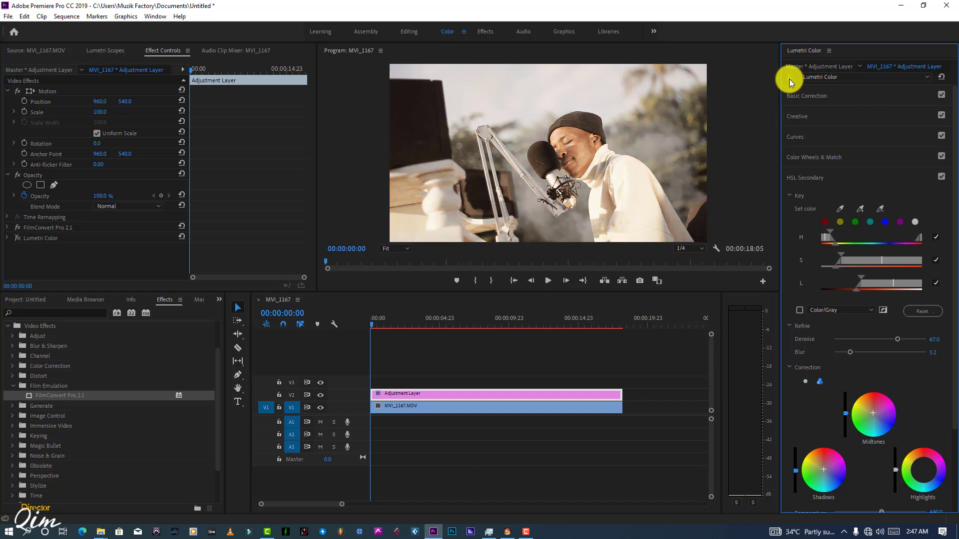
click(320, 395)
click(319, 395)
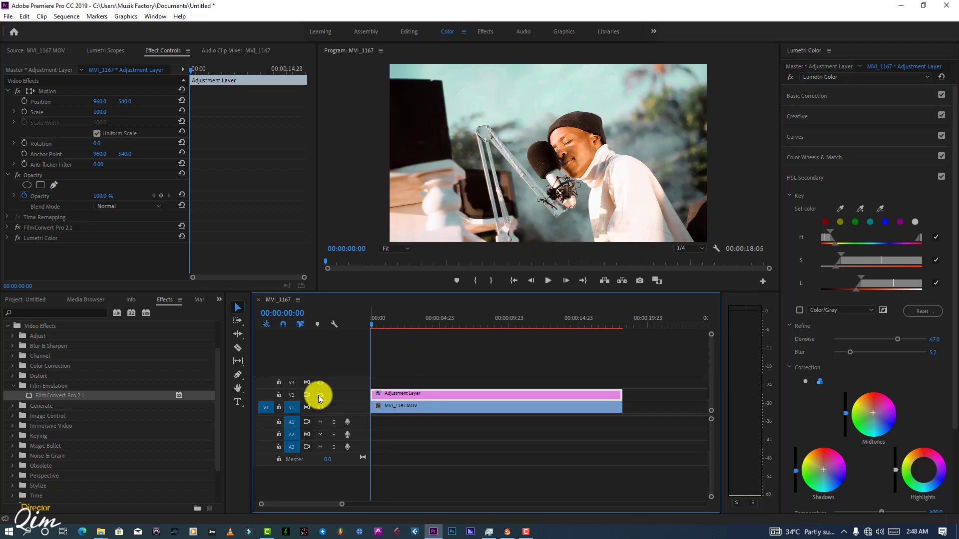
- Save, then apply Magic Bullet Colorista IV from Video Effects to the adjustment layer
key(ctrl+s)
click(13, 446)
scroll(67, 463, down, 2)
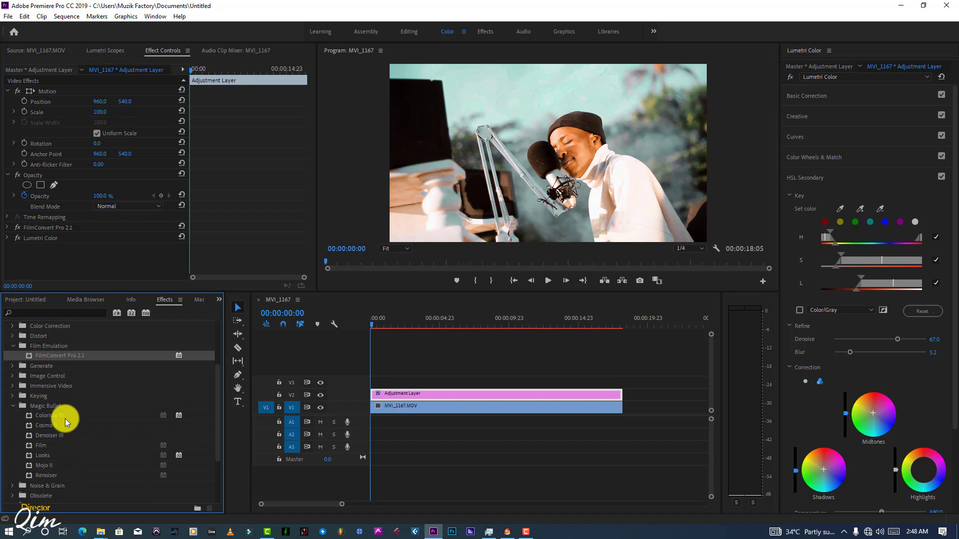
click(65, 418)
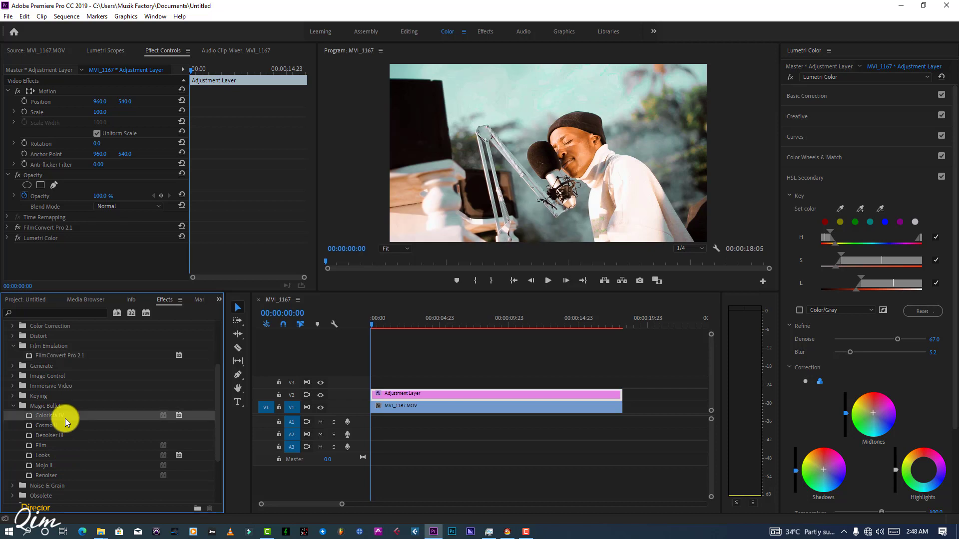
double_click(65, 419)
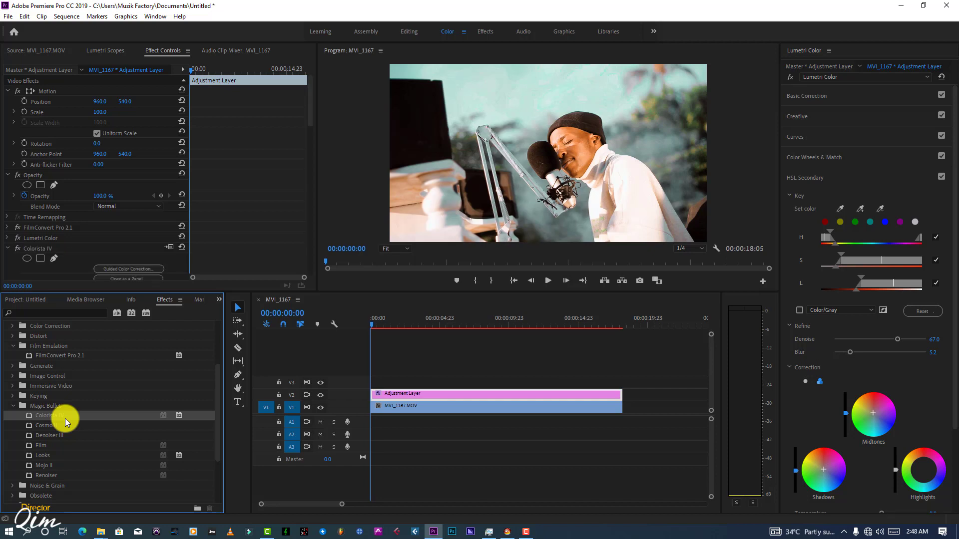
- Widen the Effect Controls panel so all three Colorista IV colour wheels are visible
drag(311, 116, 298, 173)
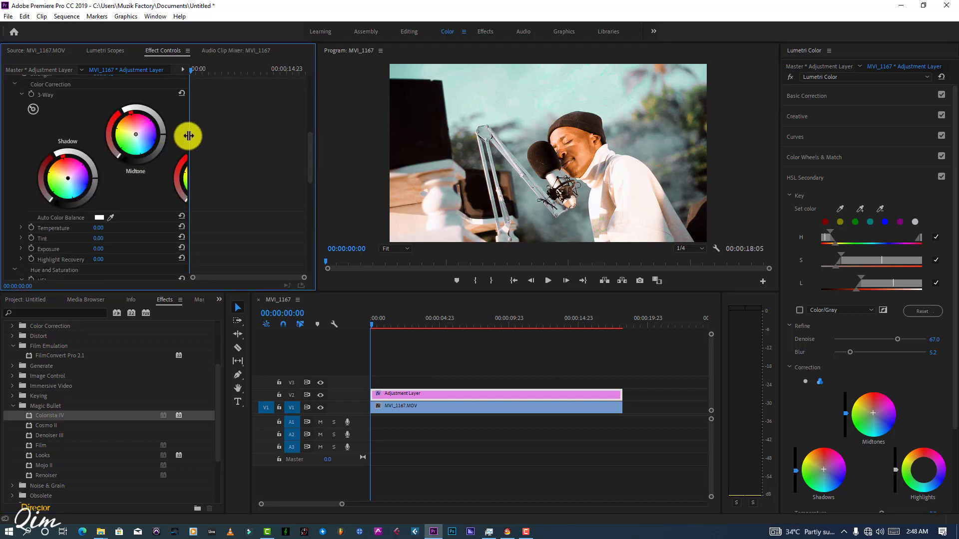
drag(189, 136, 265, 125)
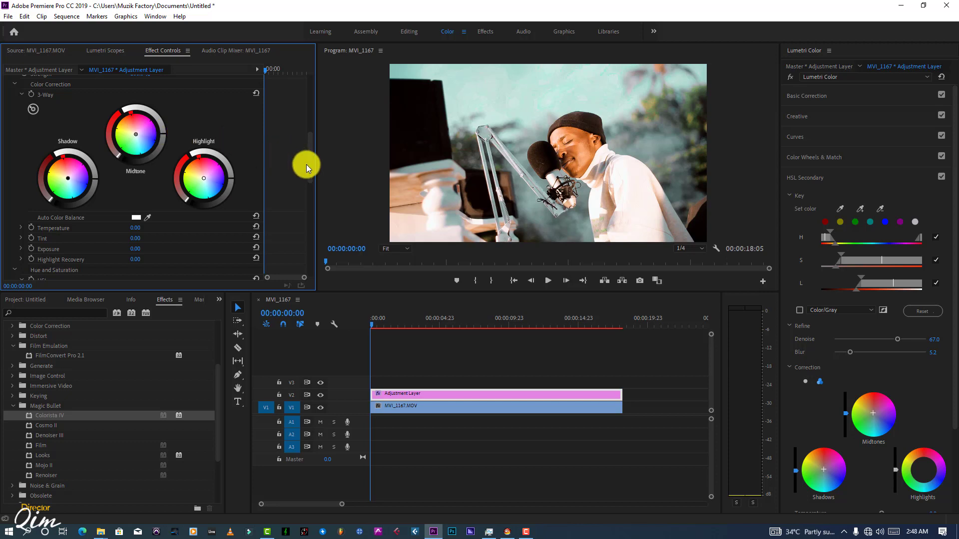
scroll(307, 166, down, 3)
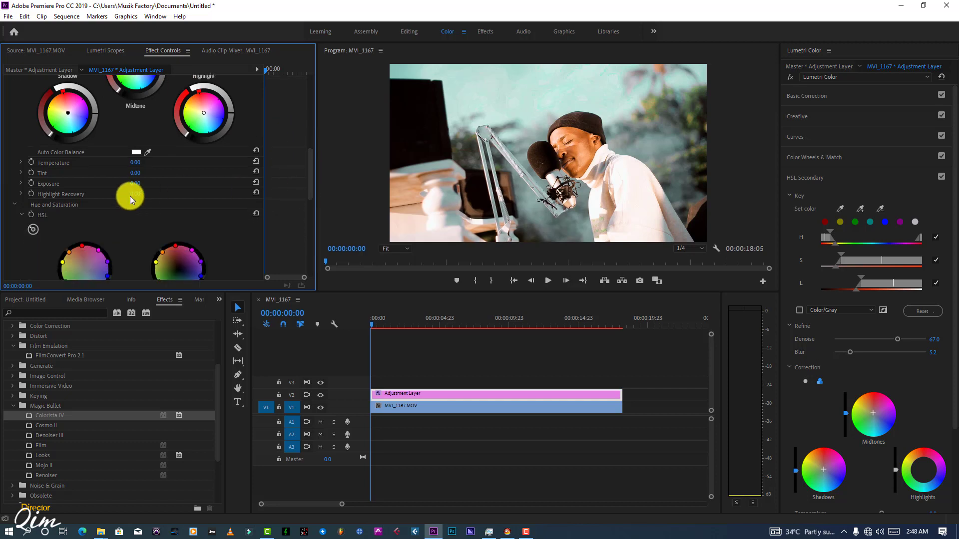
- Test Highlight Recovery at 100, reset it to 0, and scroll to Structure and Lighting
drag(137, 194, 255, 187)
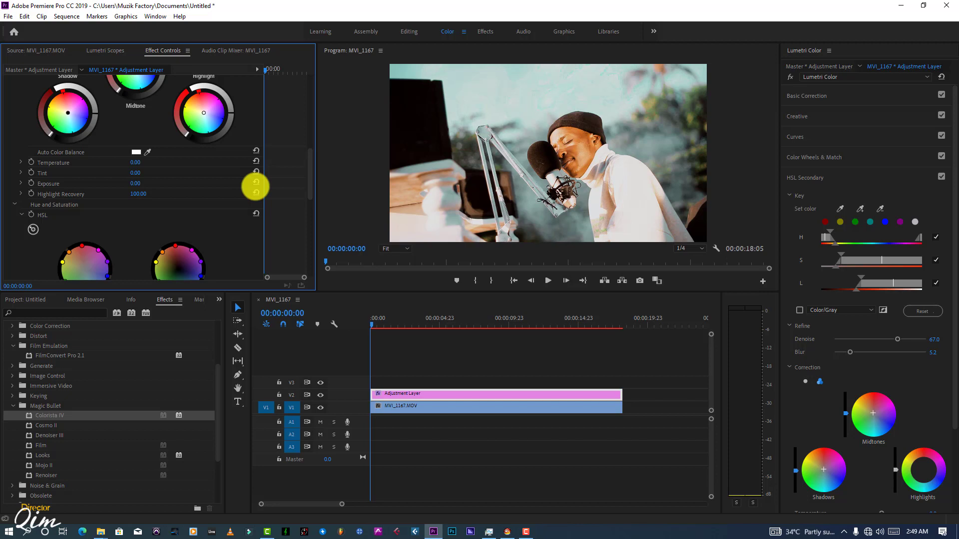
click(256, 193)
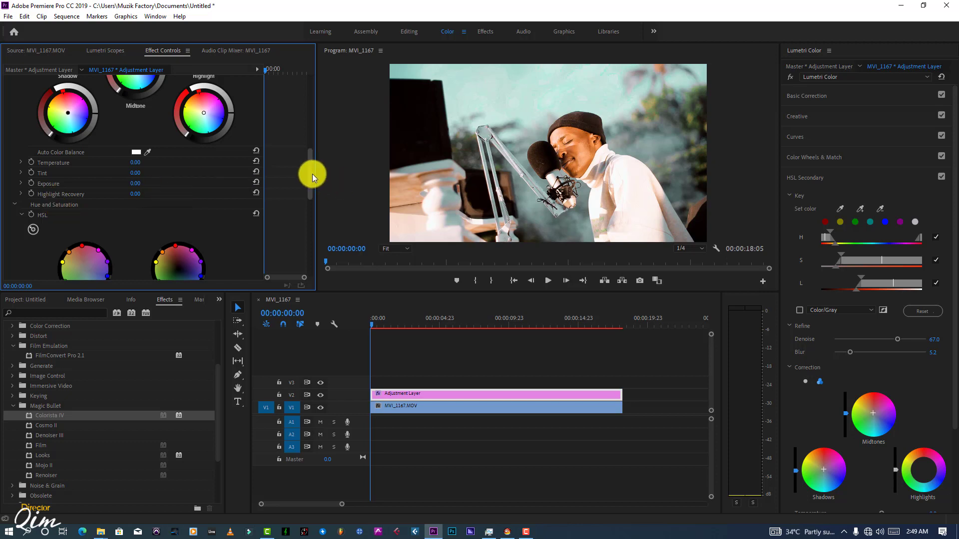
scroll(311, 182, down, 1)
scroll(311, 190, down, 3)
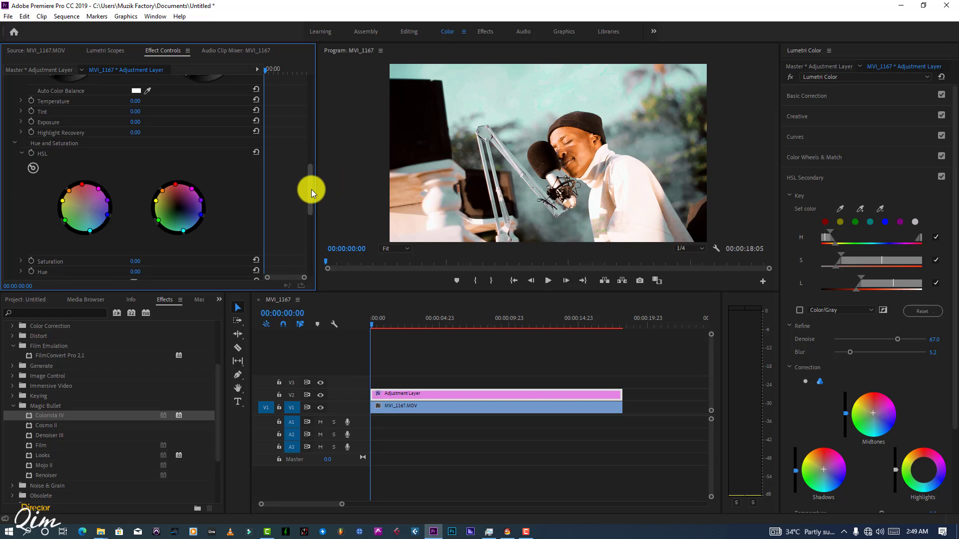
drag(310, 190, 308, 240)
- Set Colorista IV's Pop to 20 and Vignette to 10 under Structure and Lighting
click(134, 148)
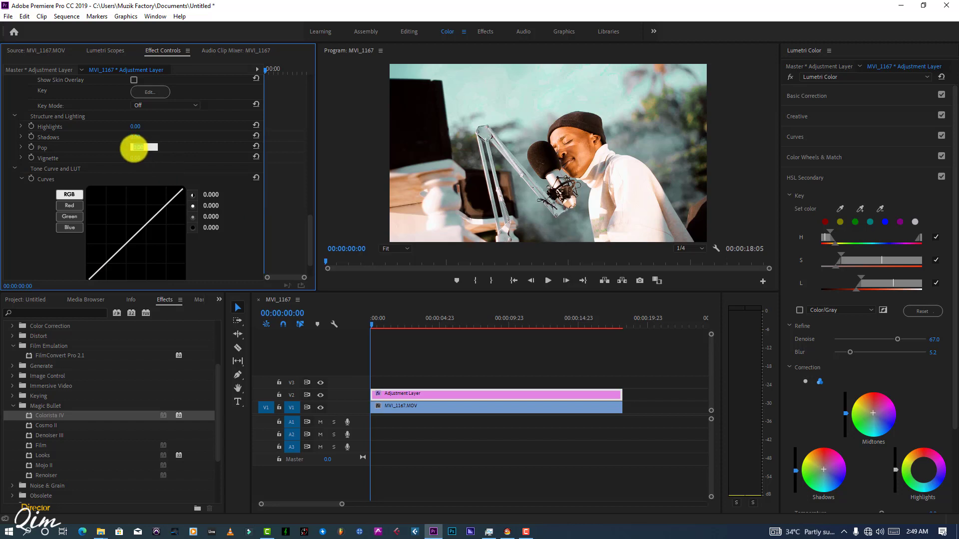
text(20)
key(Return)
click(132, 159)
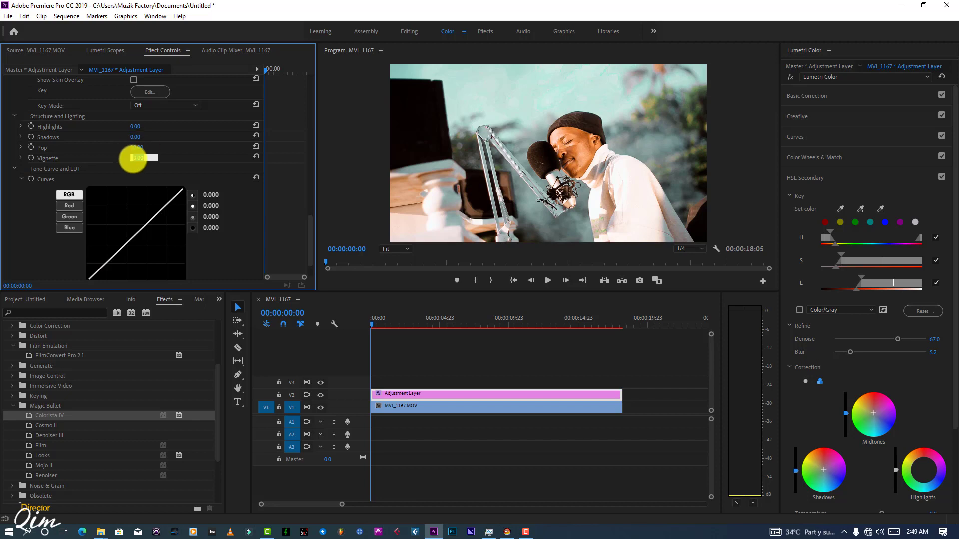
text(10)
key(Return)
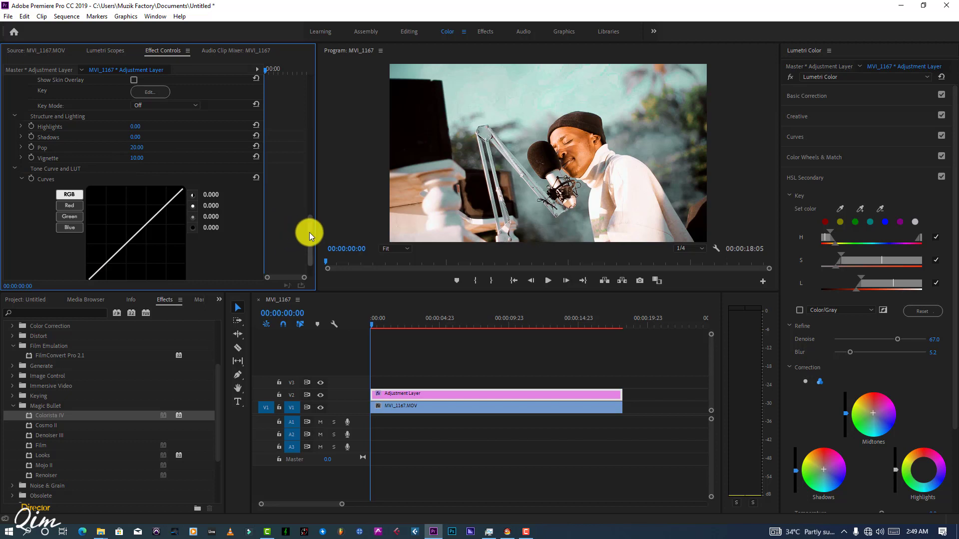
drag(310, 232, 315, 121)
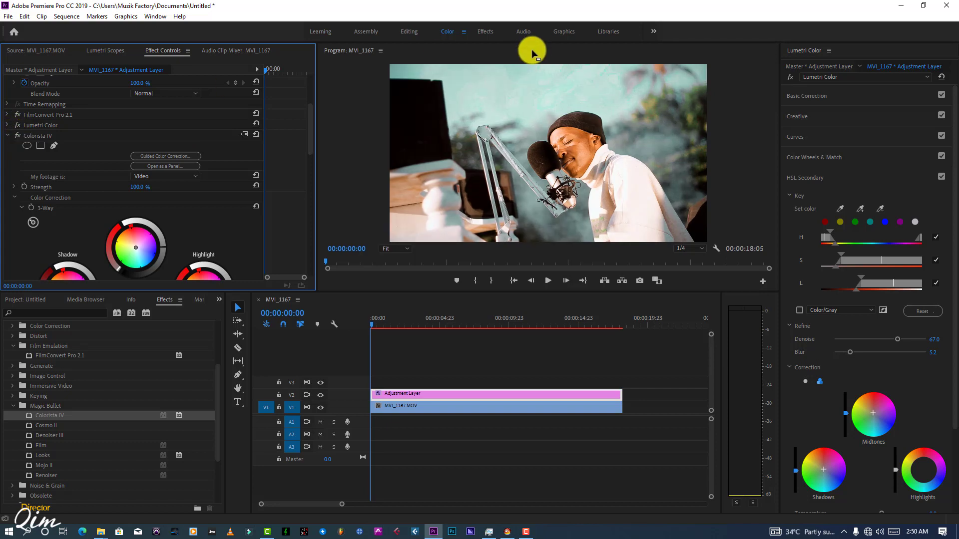
- View the graded frame in a maximized Program Monitor, restore the layout, and collapse Colorista IV
key(grave)
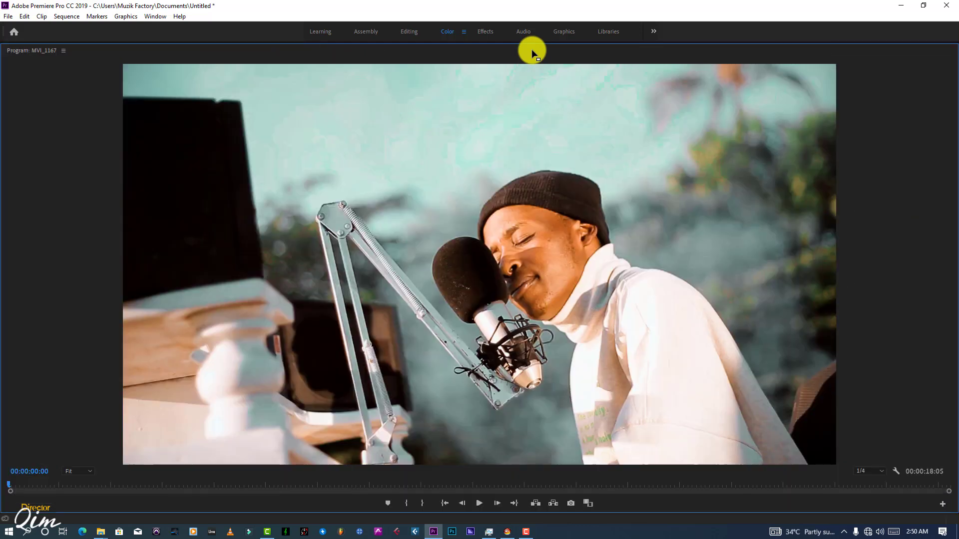
key(grave)
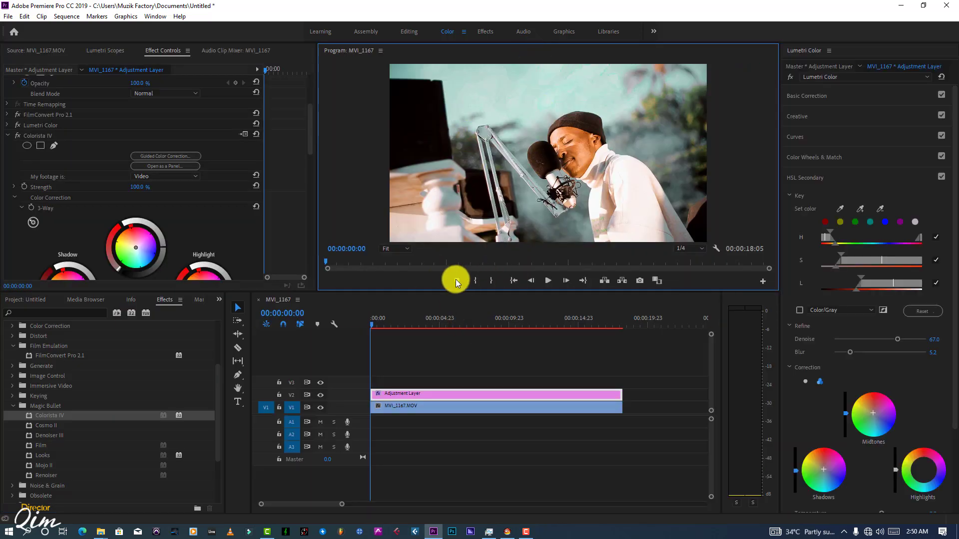
click(8, 137)
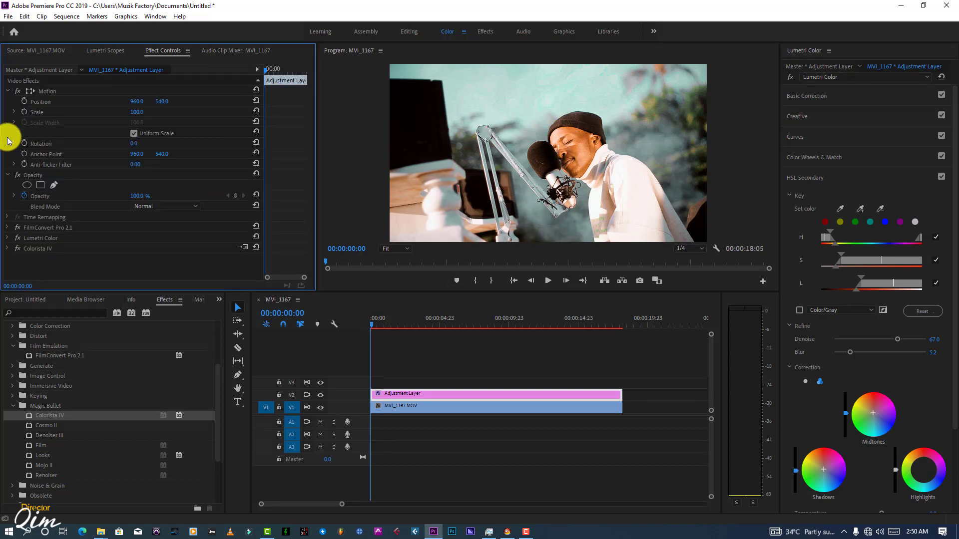
click(49, 426)
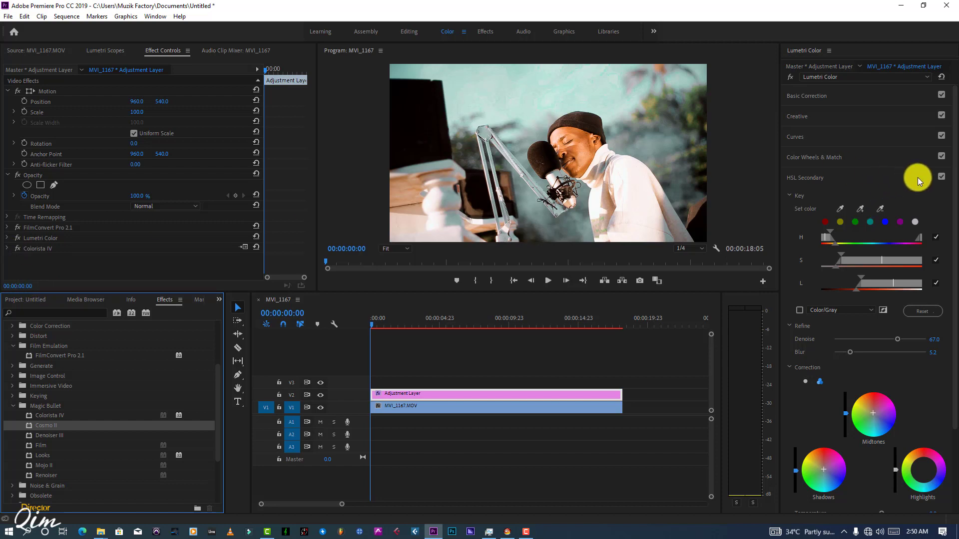
click(18, 247)
click(20, 232)
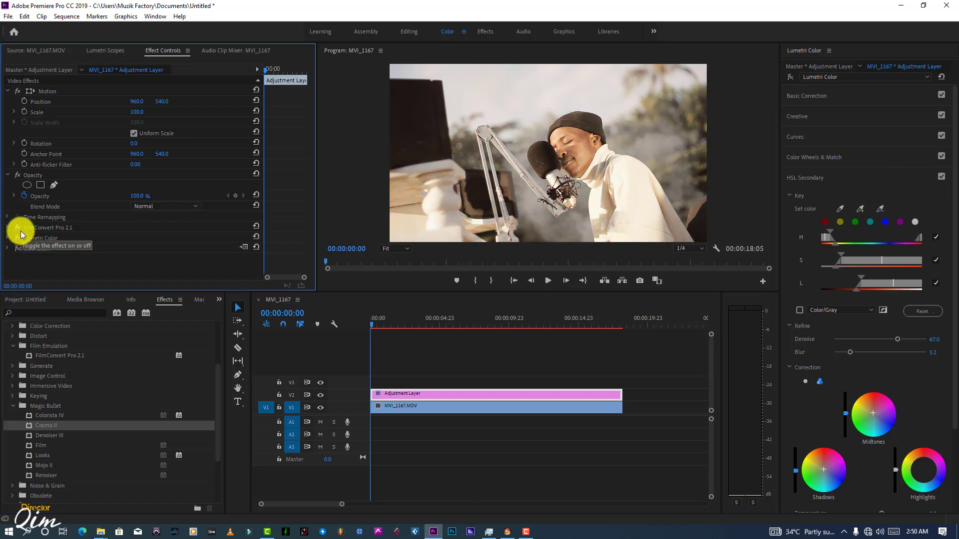
click(940, 177)
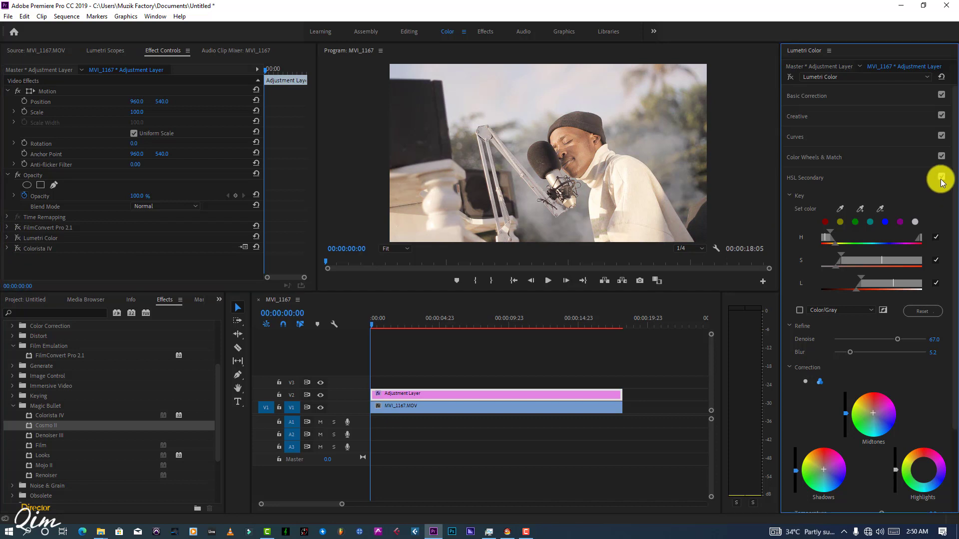
click(942, 157)
click(941, 137)
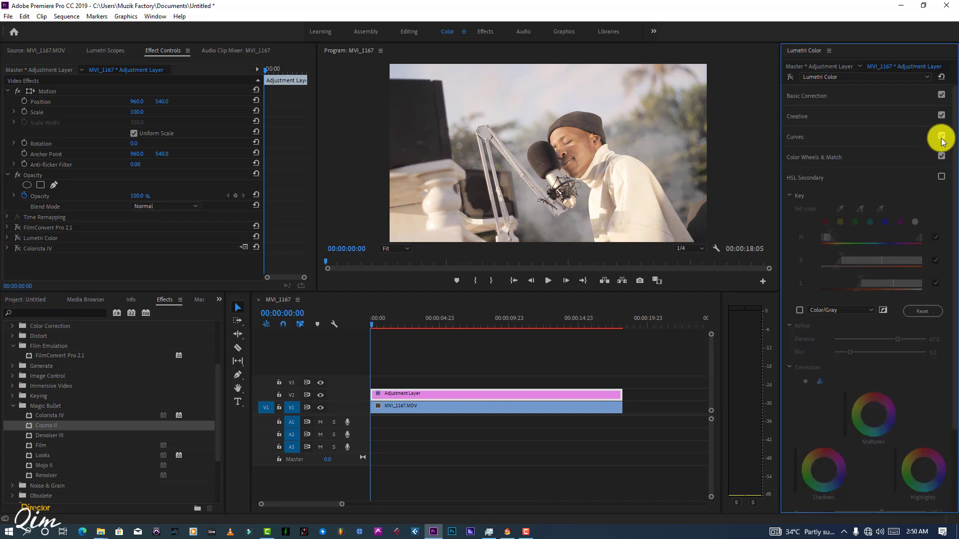
click(940, 116)
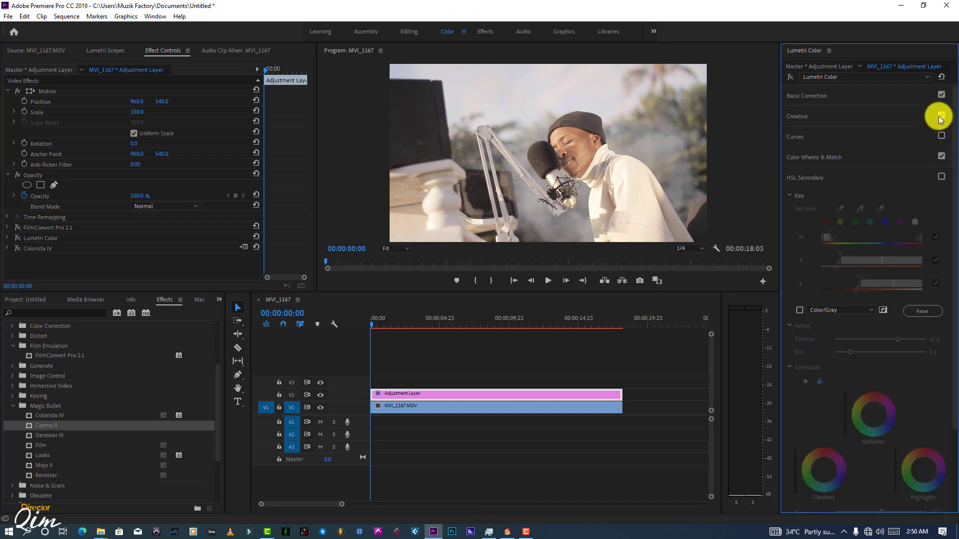
click(942, 95)
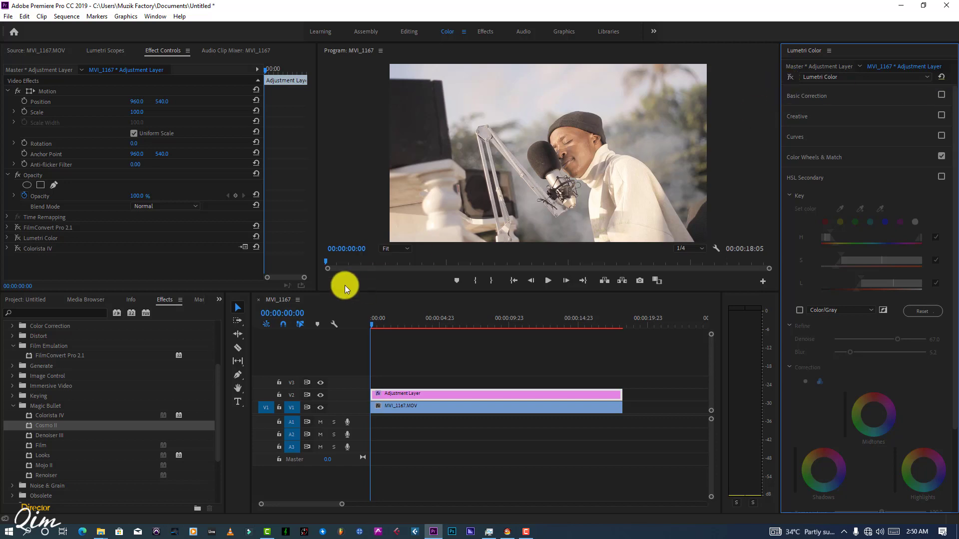
click(15, 228)
click(15, 228)
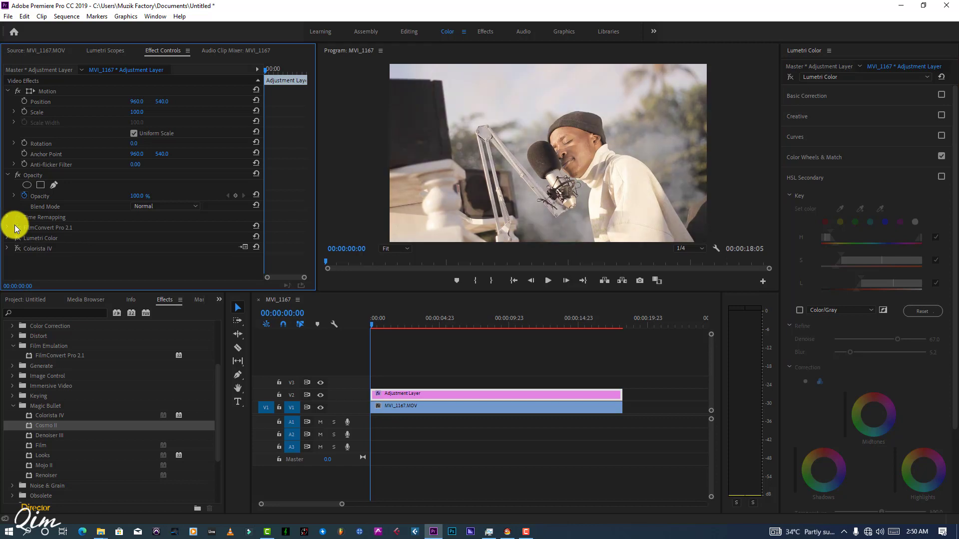
click(15, 228)
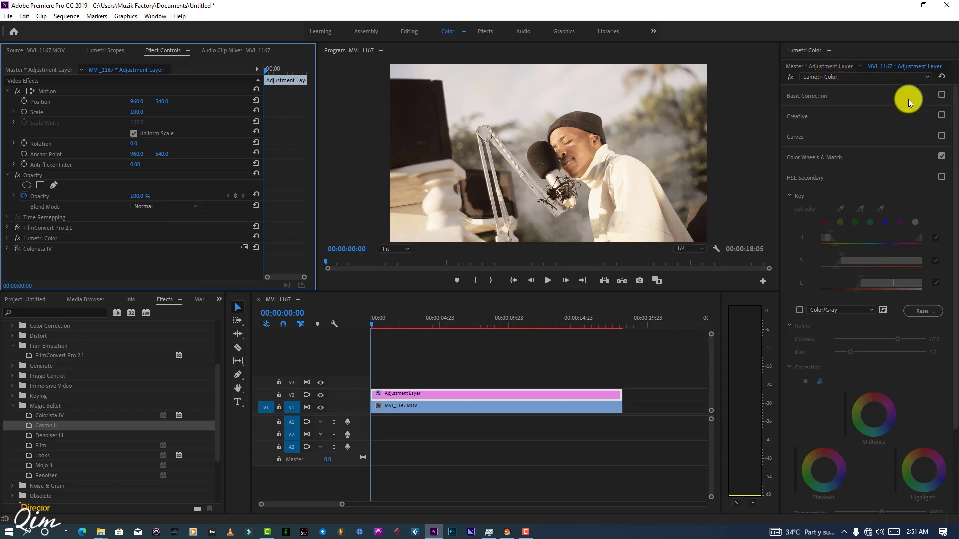
click(941, 95)
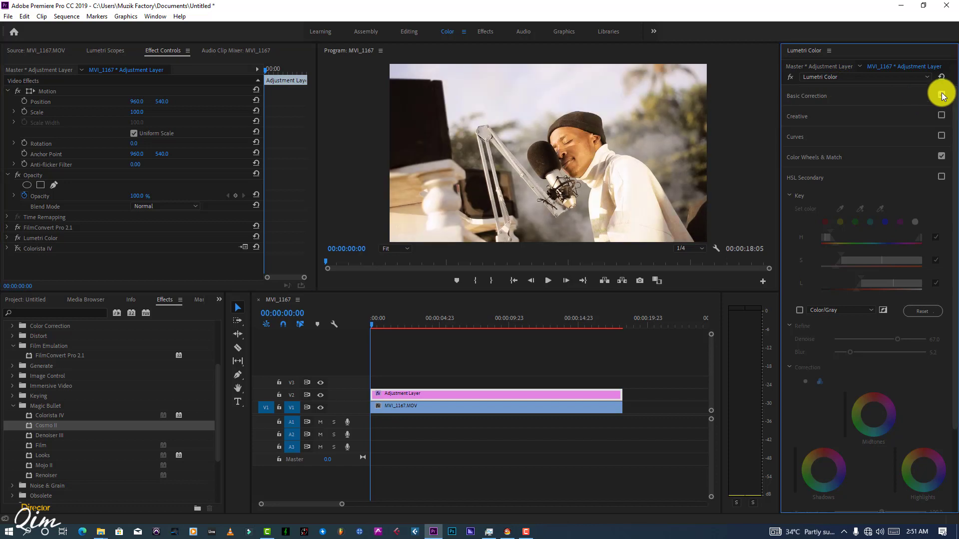
click(941, 95)
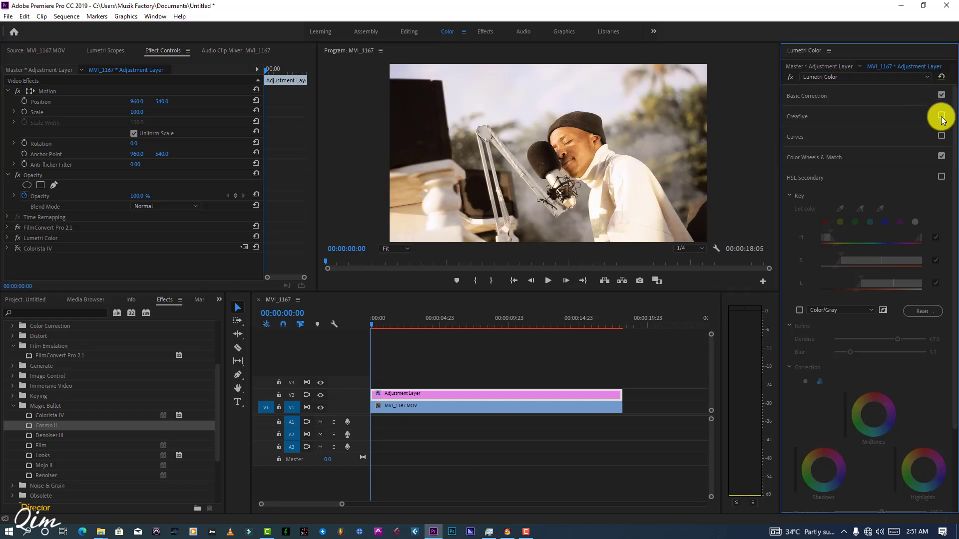
click(941, 116)
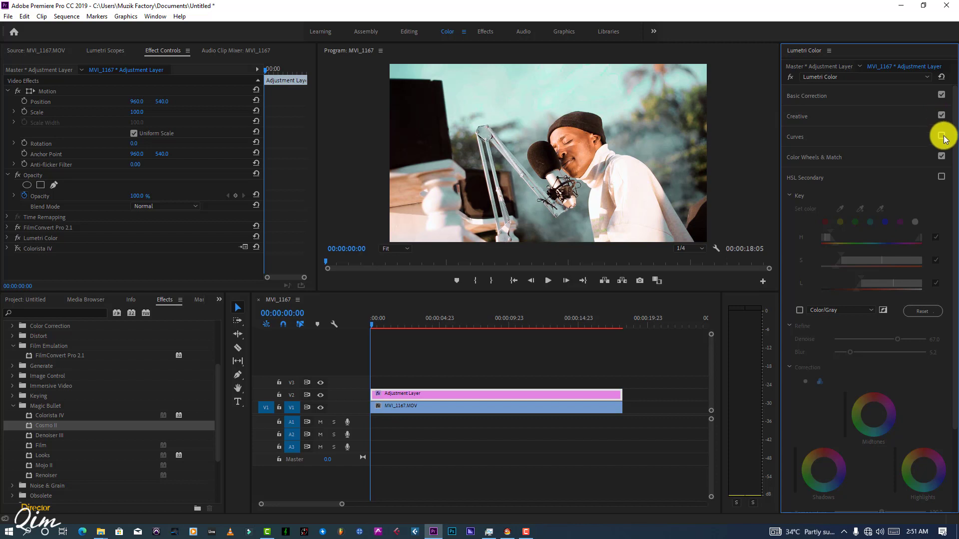
click(941, 136)
click(942, 177)
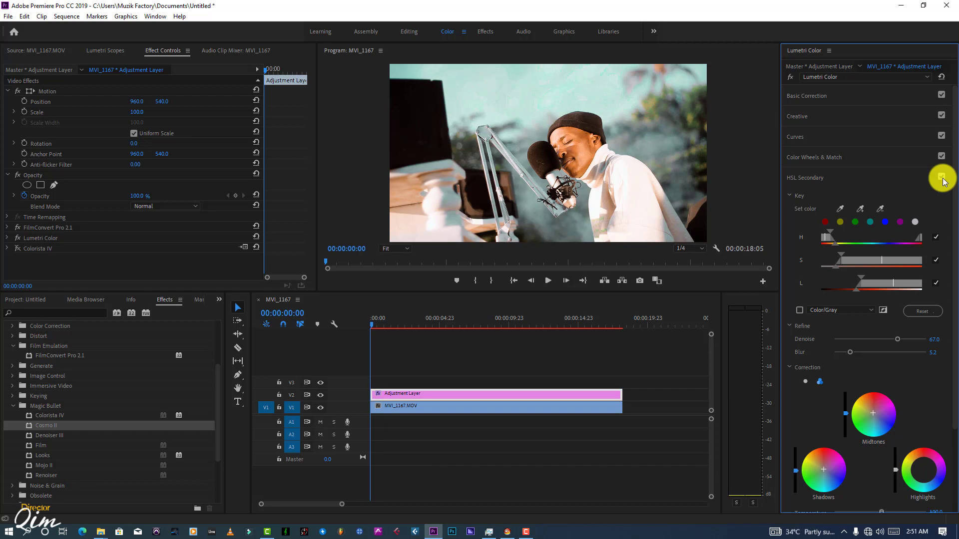
click(20, 249)
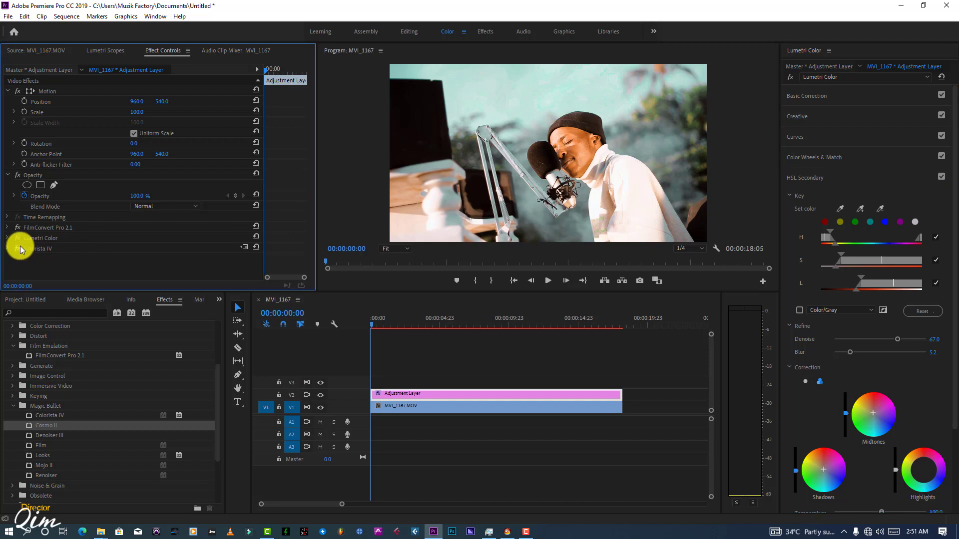
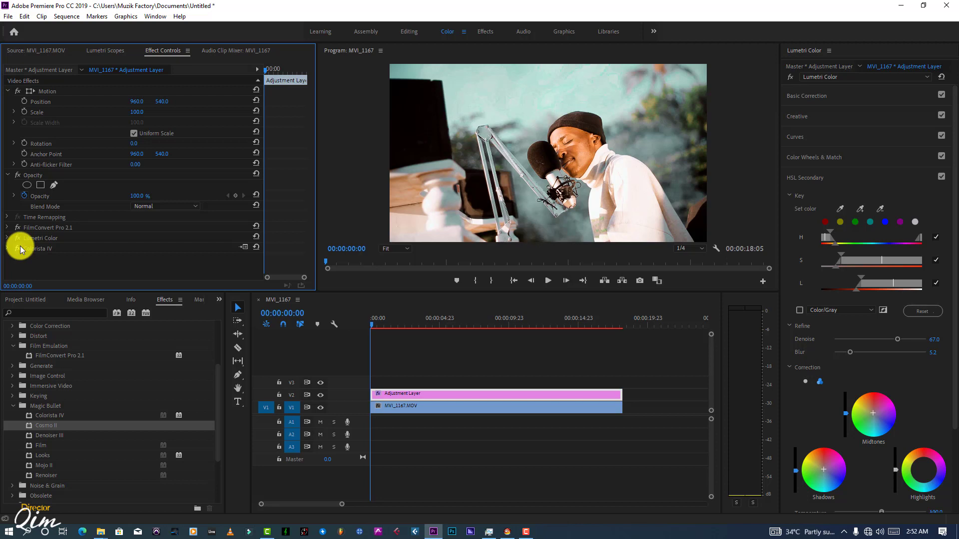
- Hide the V2 adjustment layer and create a new 1920x1080 adjustment layer
click(318, 394)
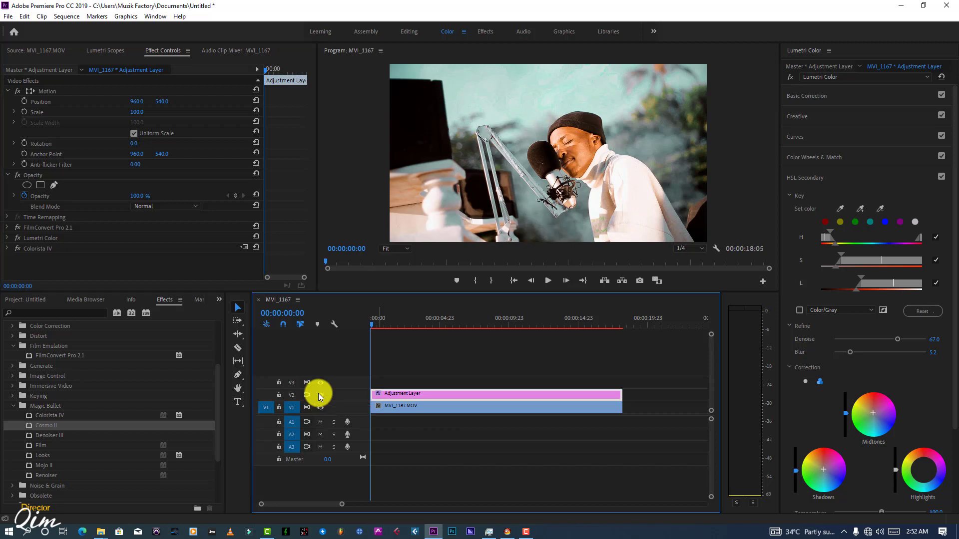
click(319, 394)
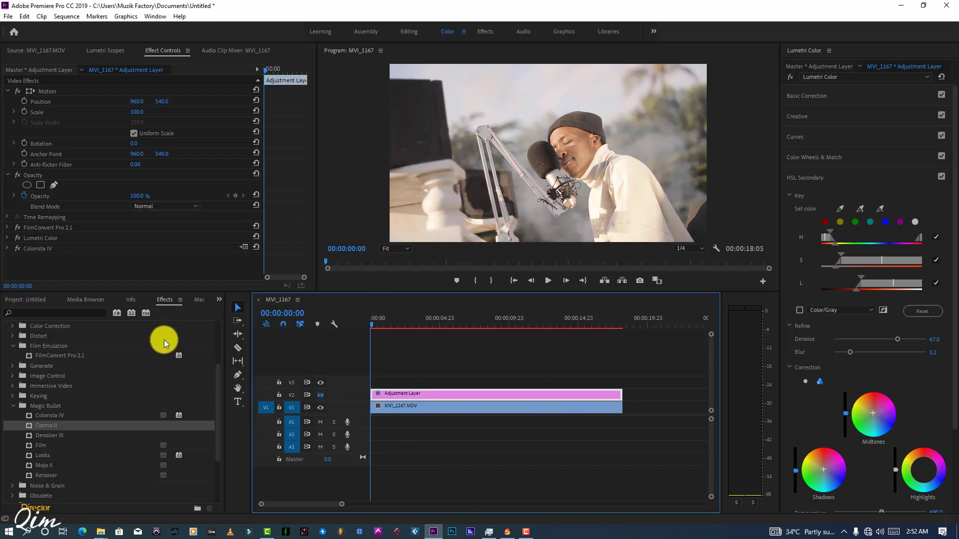
click(215, 301)
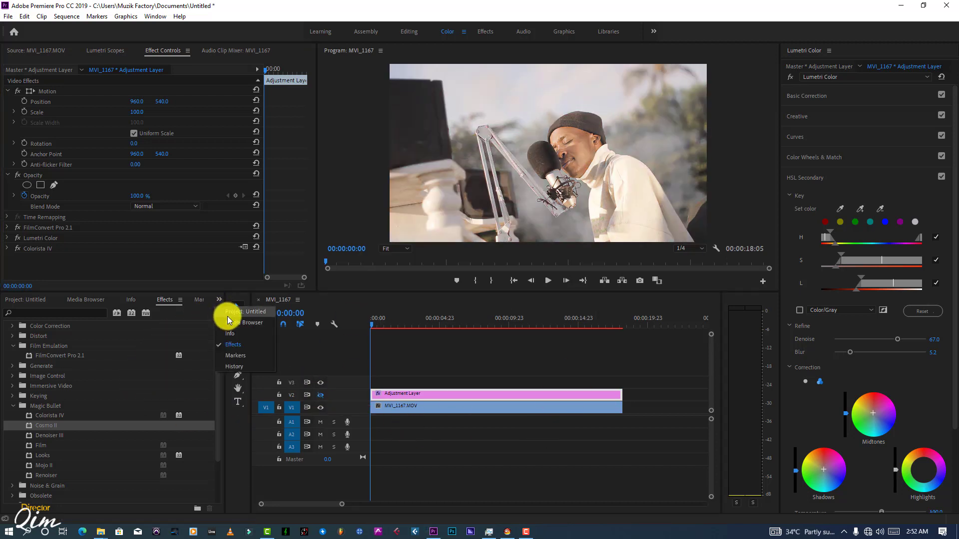
click(226, 316)
click(191, 502)
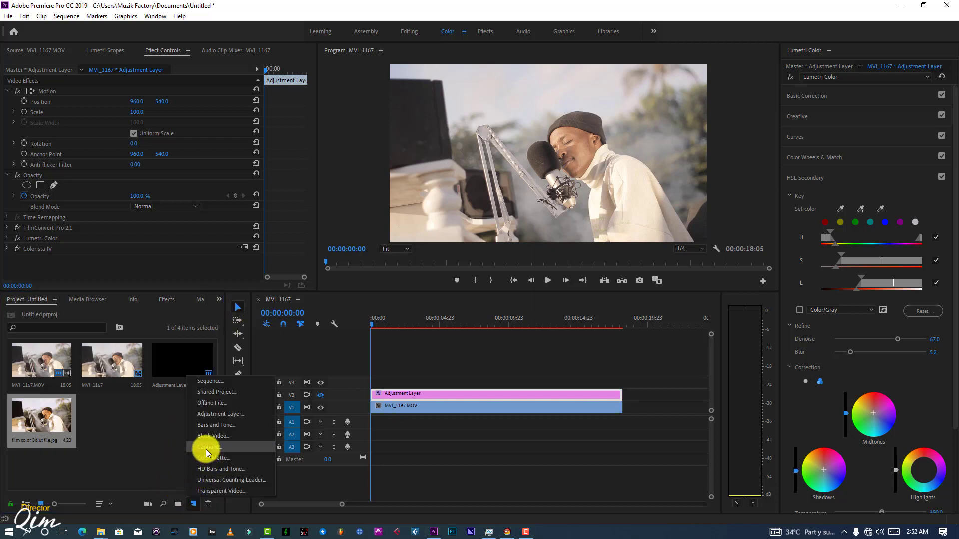
click(207, 415)
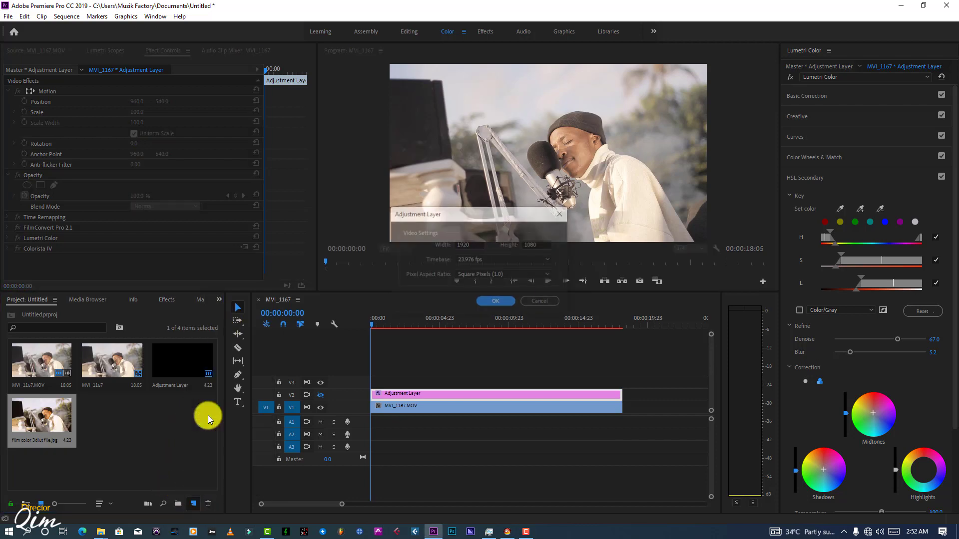
click(503, 304)
- Place the new adjustment layer on V3, extended to the end of MVI_1167
drag(147, 403, 348, 381)
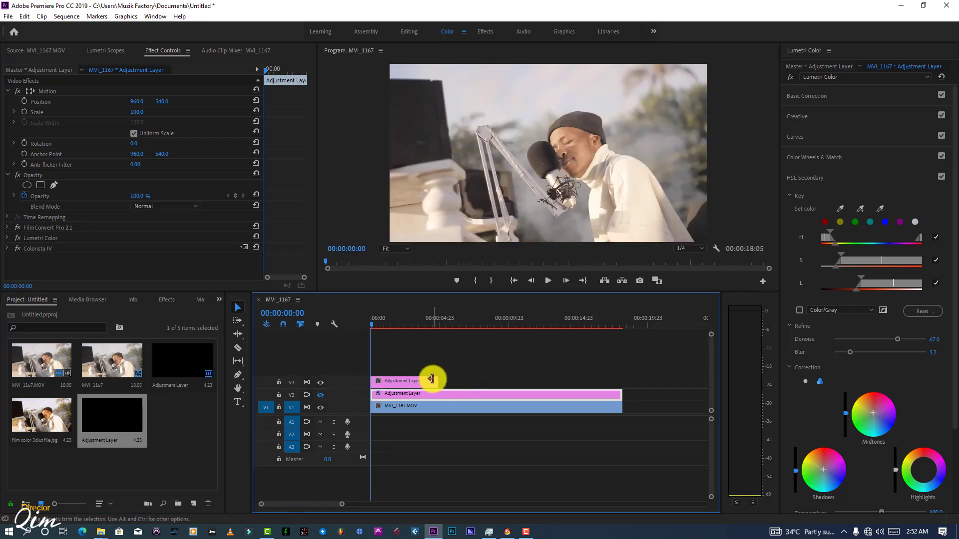
drag(441, 381, 622, 379)
click(486, 379)
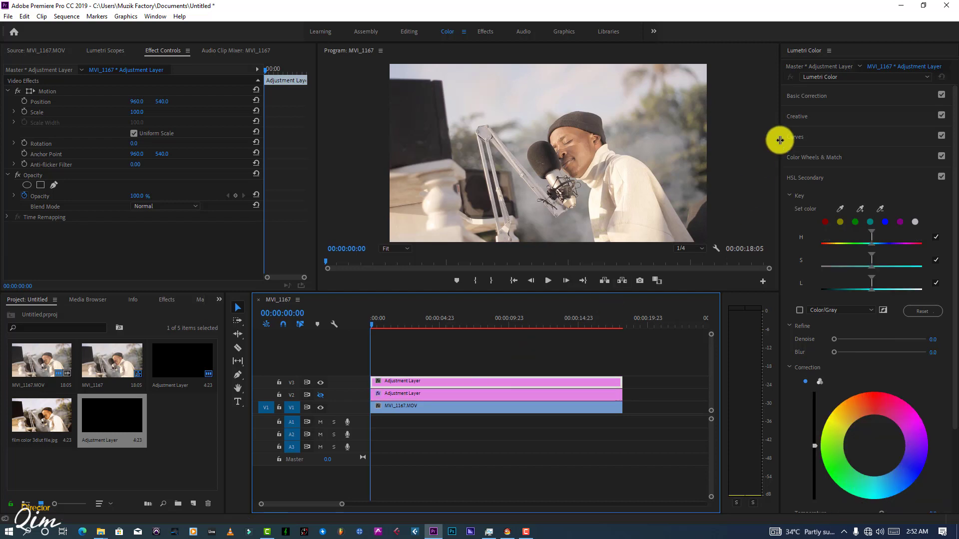
- In Lumetri Color's Creative section, choose to browse for a custom Look LUT
click(811, 95)
click(814, 96)
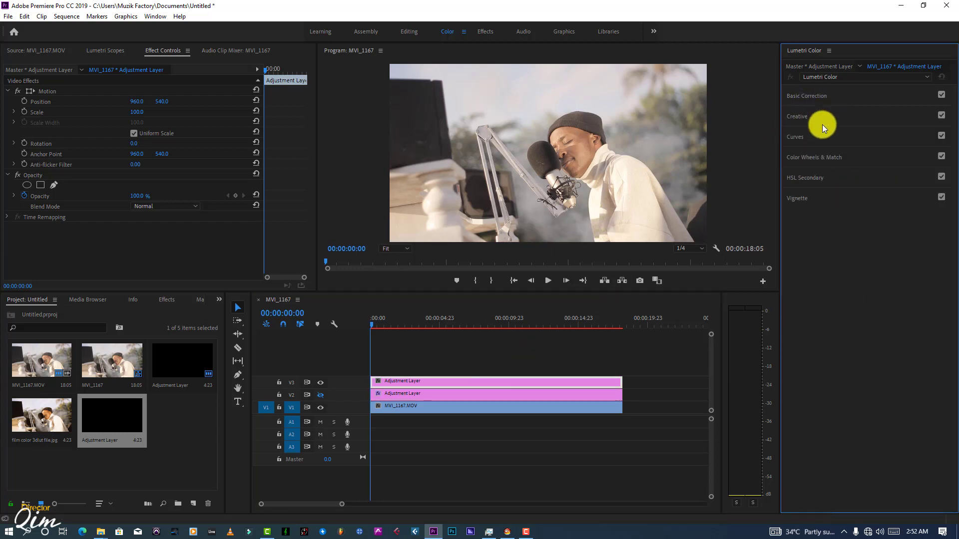
click(819, 115)
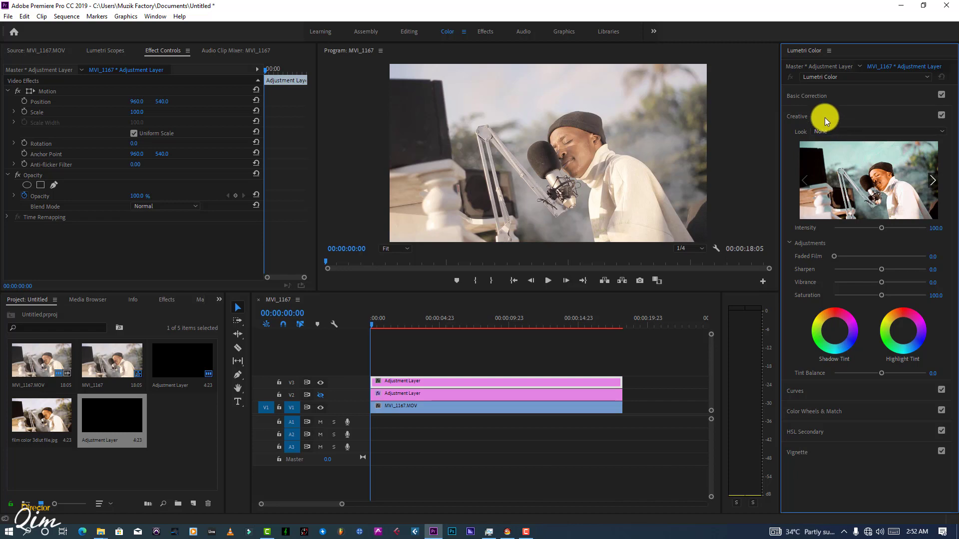
click(825, 117)
click(825, 118)
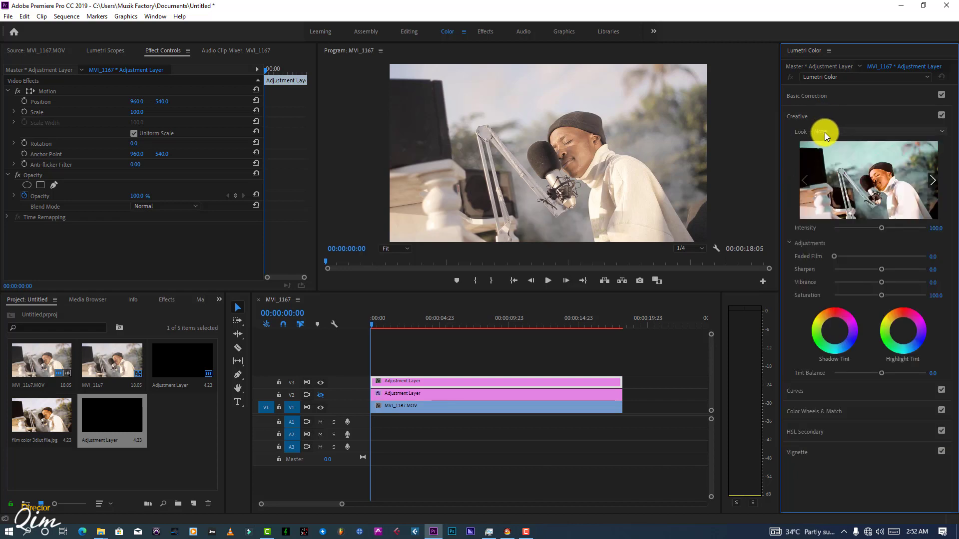
click(825, 132)
click(833, 150)
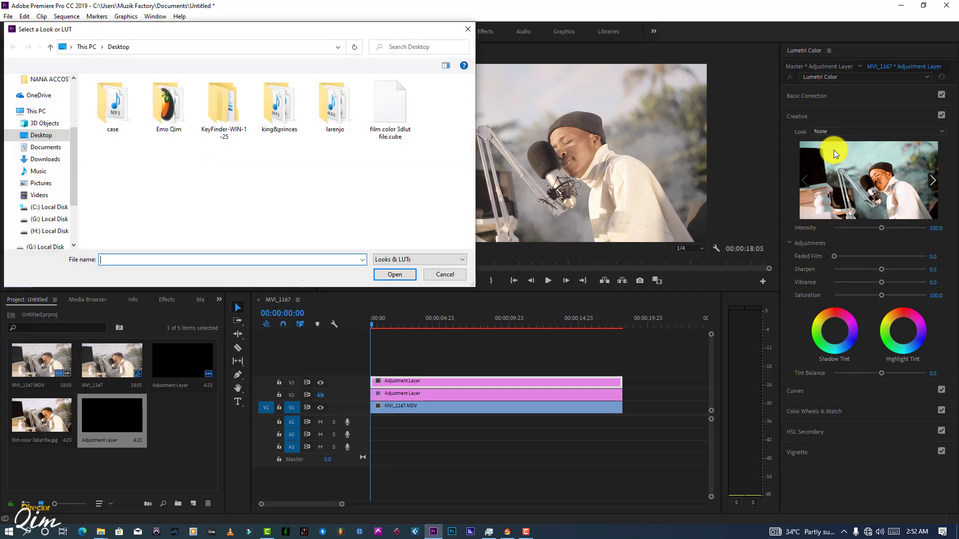
- Load the Nana Accoustic LUT from H: > [] > Director folder > NANA ACCOSTIC
scroll(53, 224, down, 1)
click(55, 220)
click(50, 204)
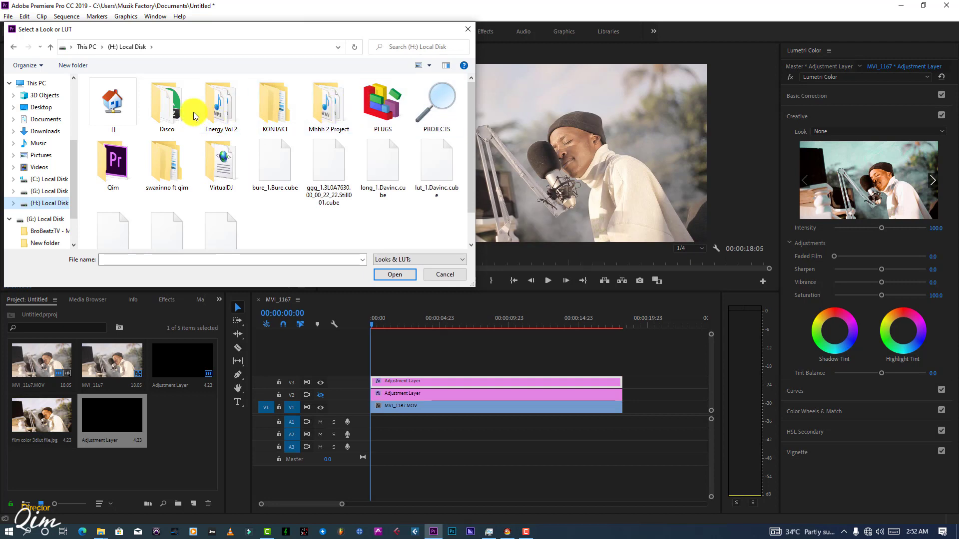
double_click(104, 100)
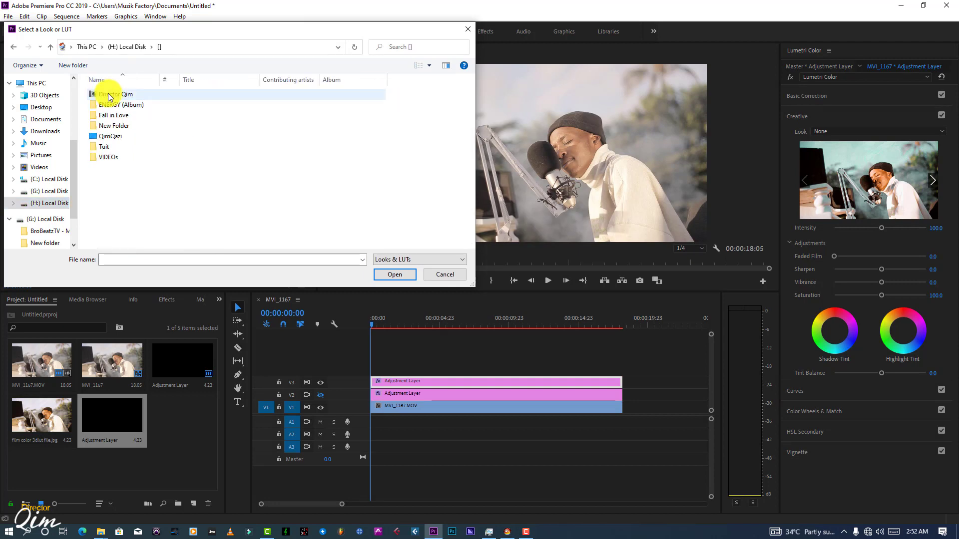
double_click(109, 95)
double_click(108, 94)
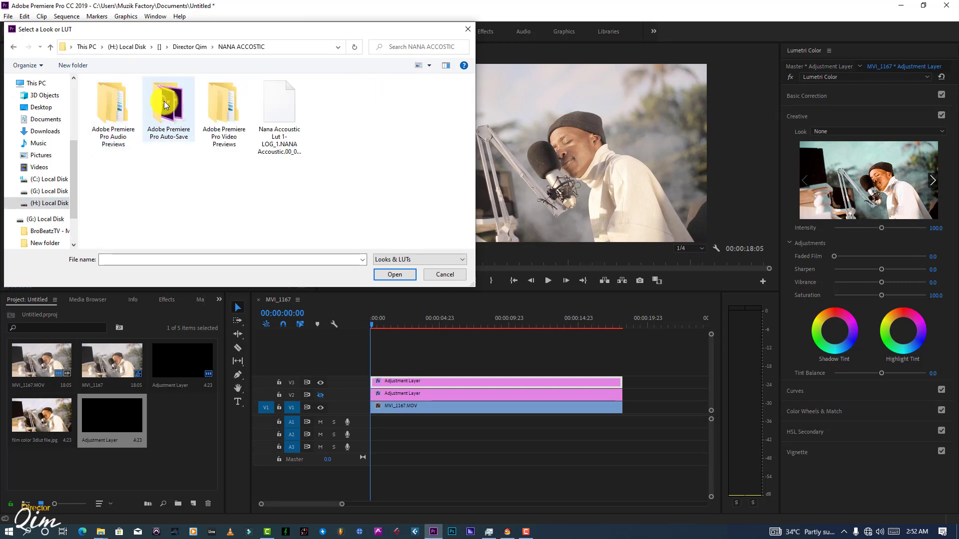
double_click(265, 116)
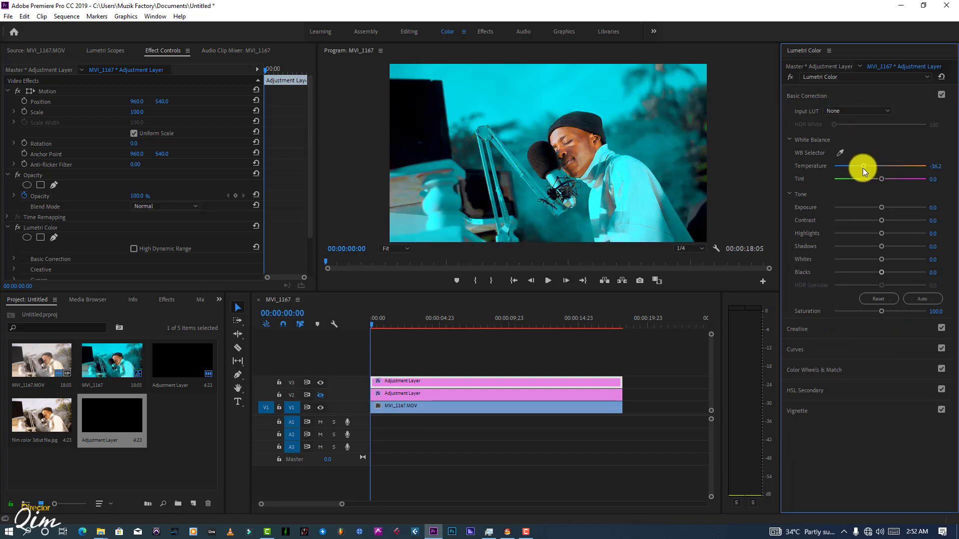
- Set the Lumetri Basic Correction Temperature to about -18.9
drag(869, 168, 872, 167)
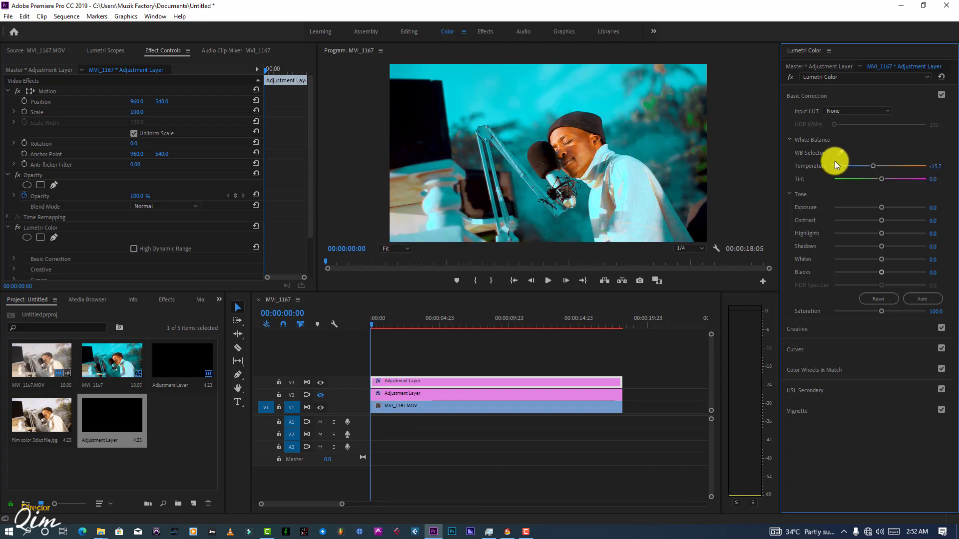
mouse_move(871, 165)
mouse_down()
mouse_move(885, 165)
mouse_move(875, 166)
mouse_up()
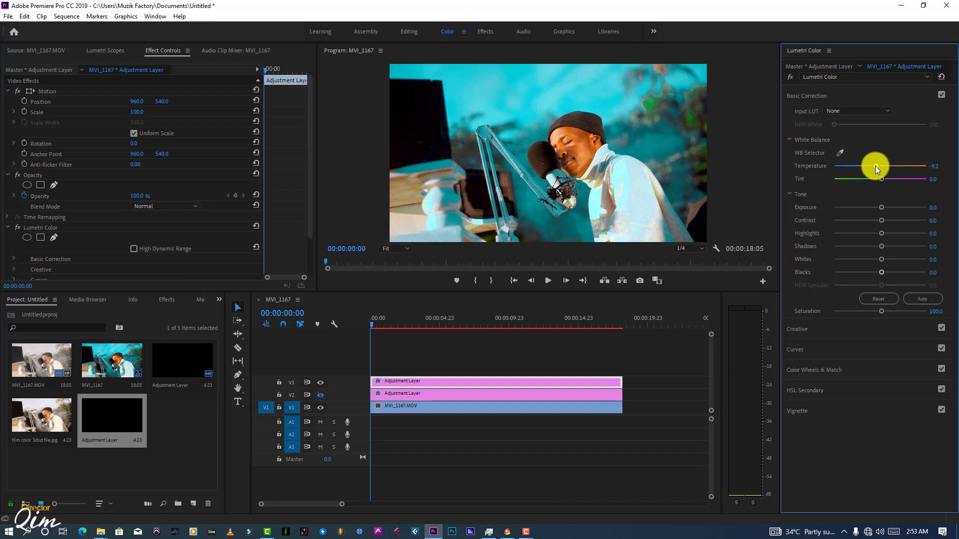
drag(875, 166, 874, 166)
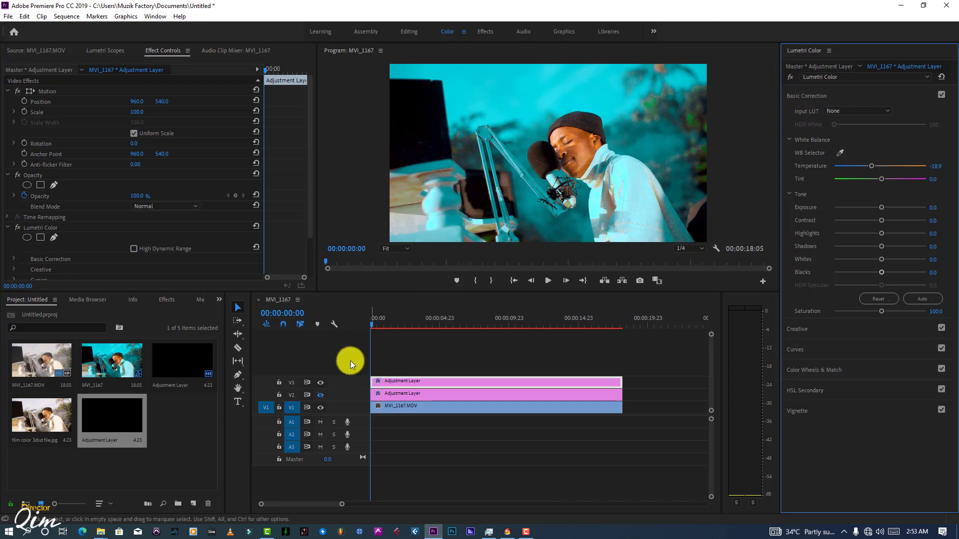
- Toggle the V3 and V2 track outputs to compare graded and ungraded footage
click(320, 383)
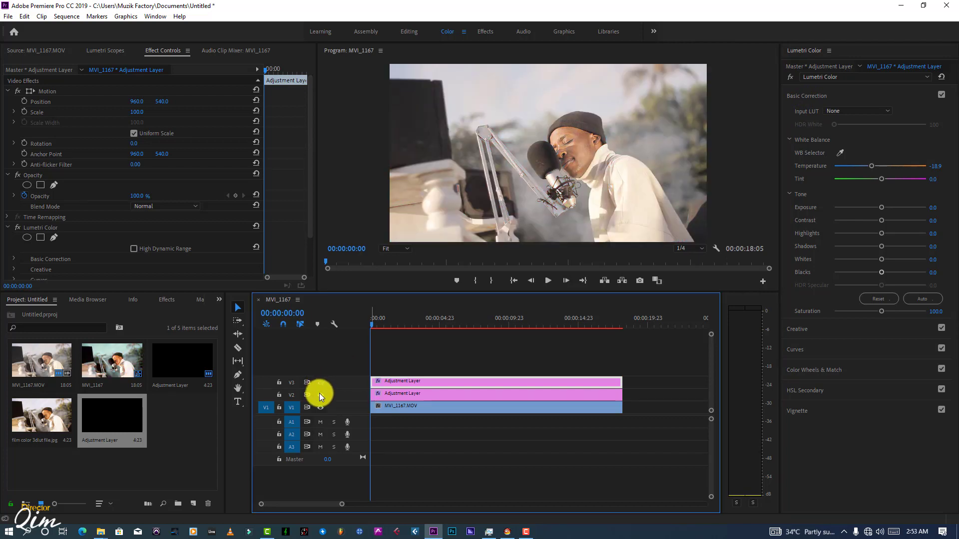
click(320, 394)
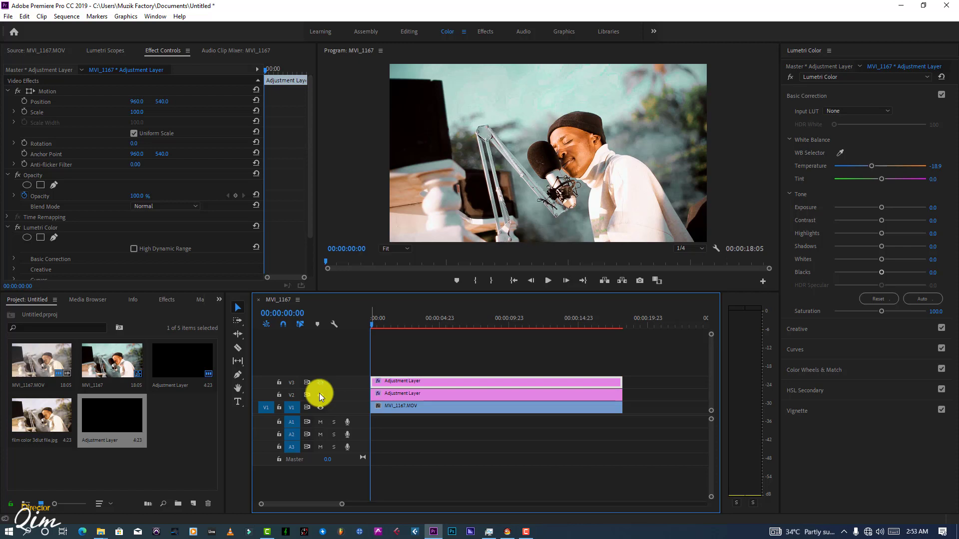
click(320, 393)
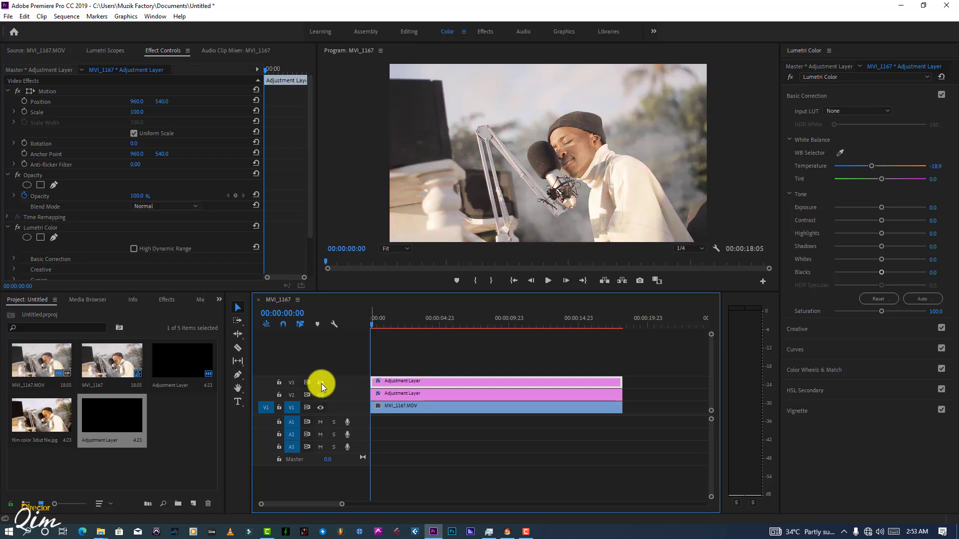
click(320, 383)
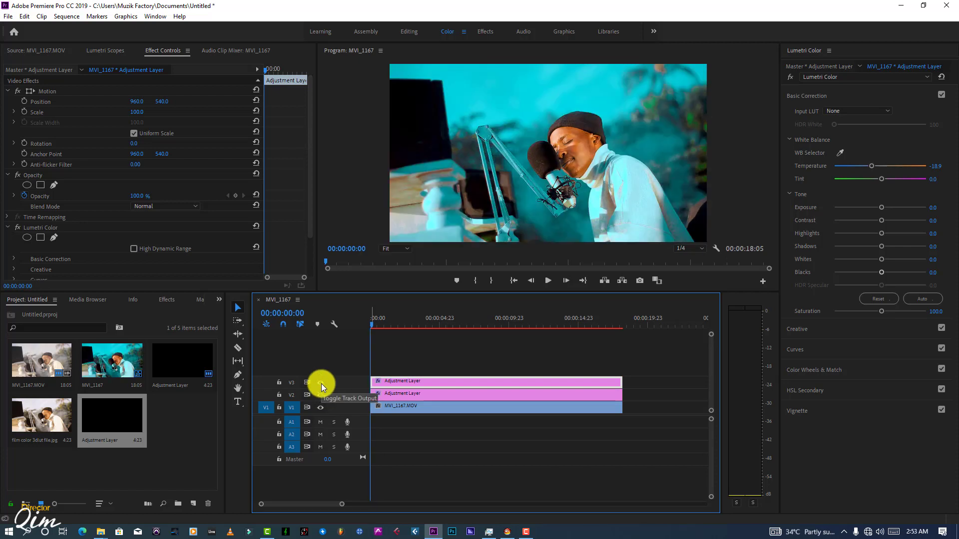